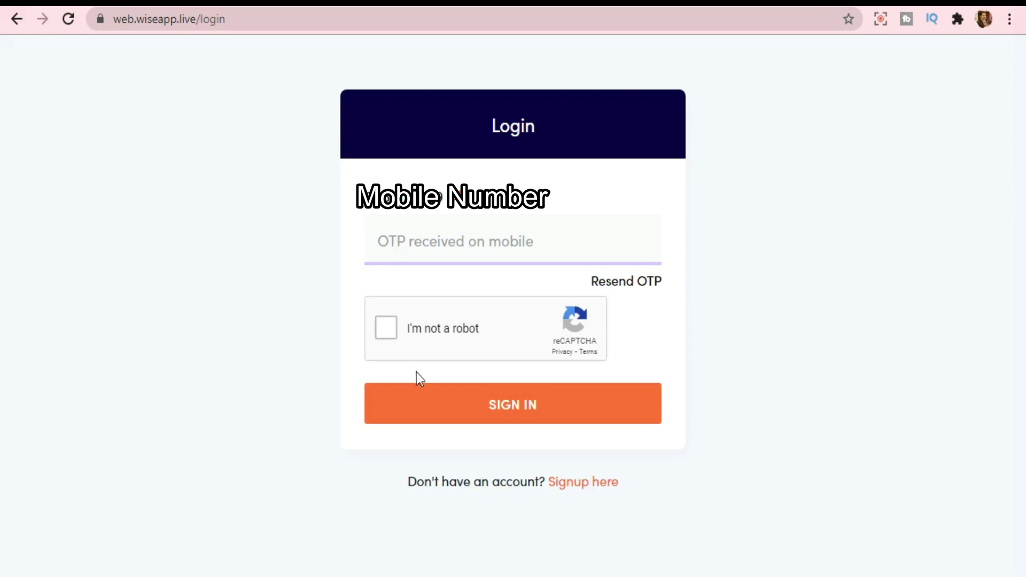
- Enter the mobile OTP, pass the robot check, and sign in to the teacher account
left_click(392, 243)
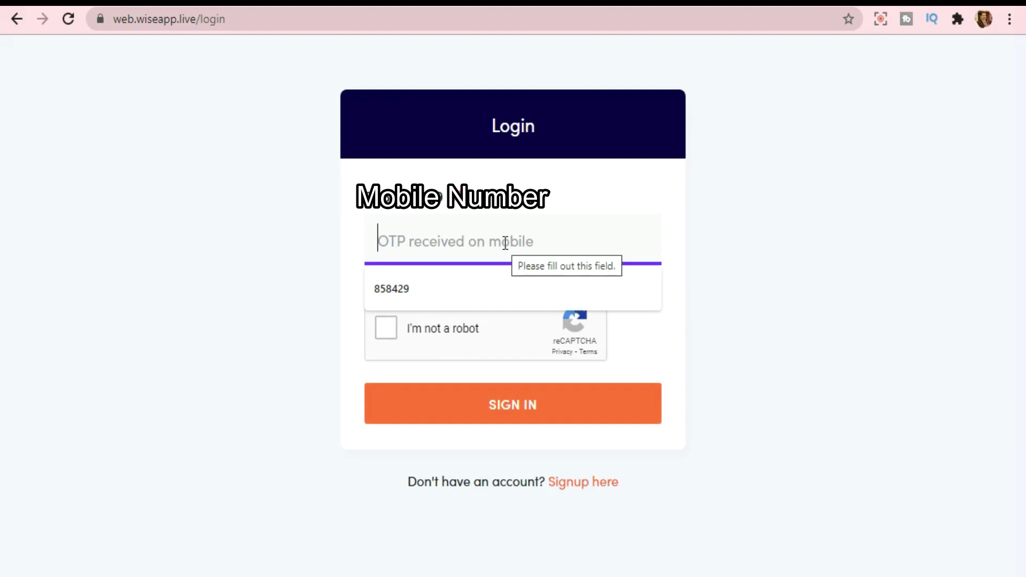
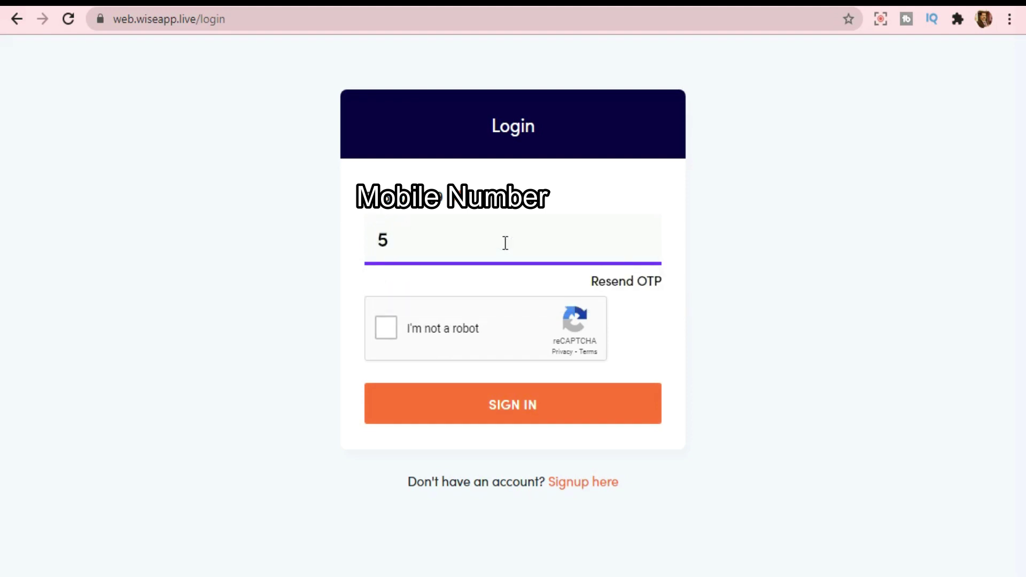
left_click(390, 332)
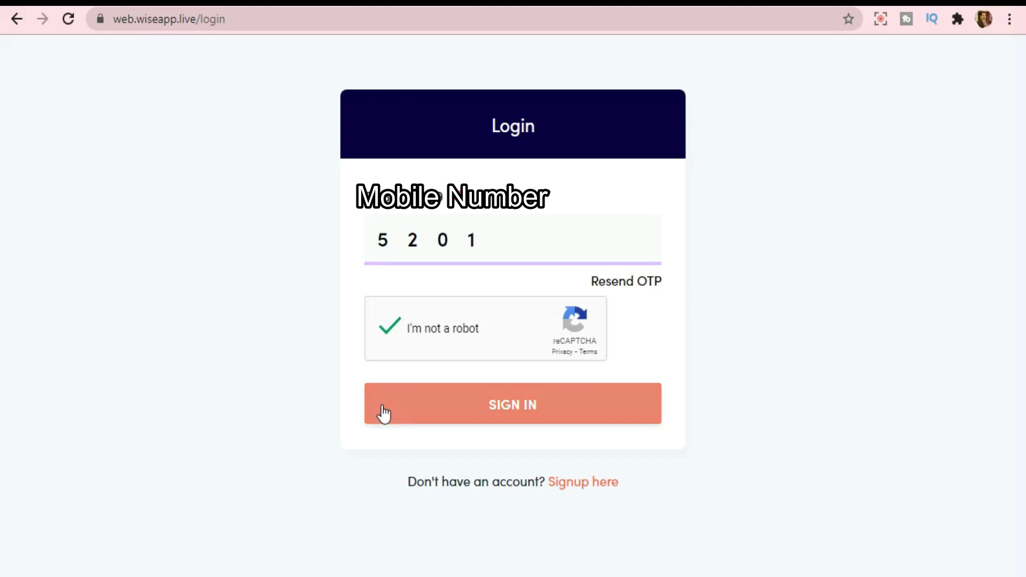
left_click(506, 415)
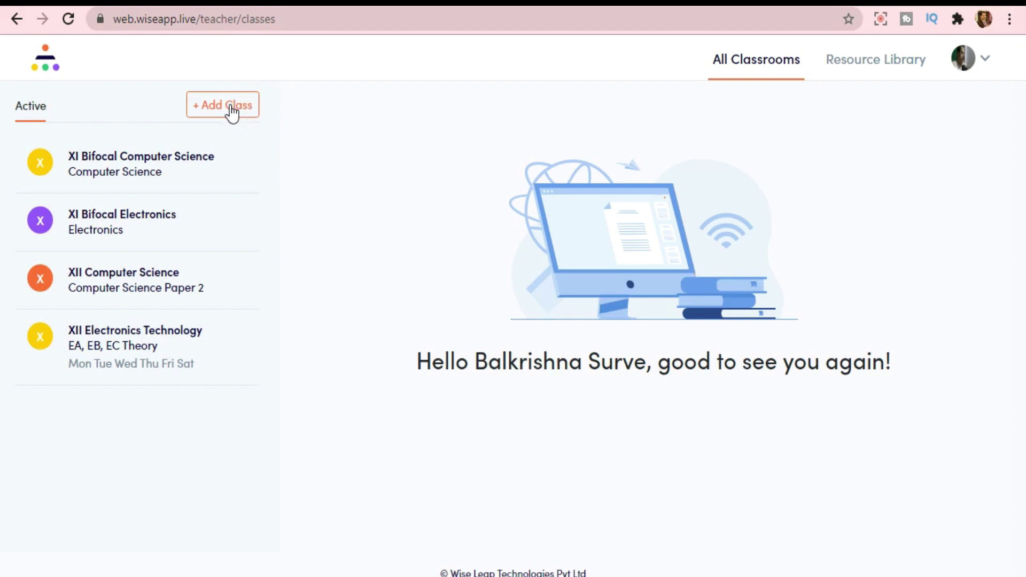
left_click(232, 112)
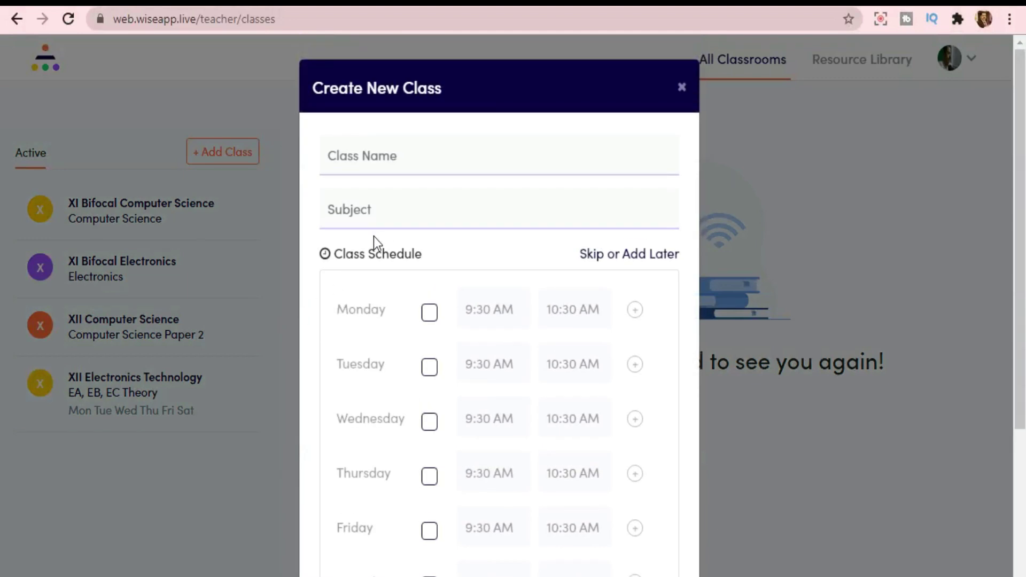
- Fill in class name '12th Science A' and subject 'Mathematics' on the new class form
left_click(411, 161)
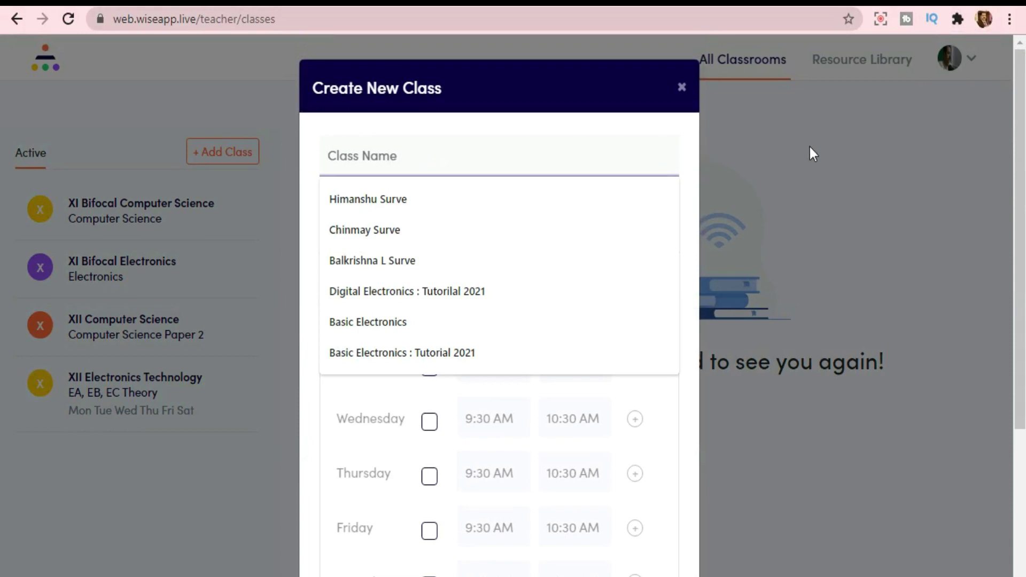
type("12th Sc")
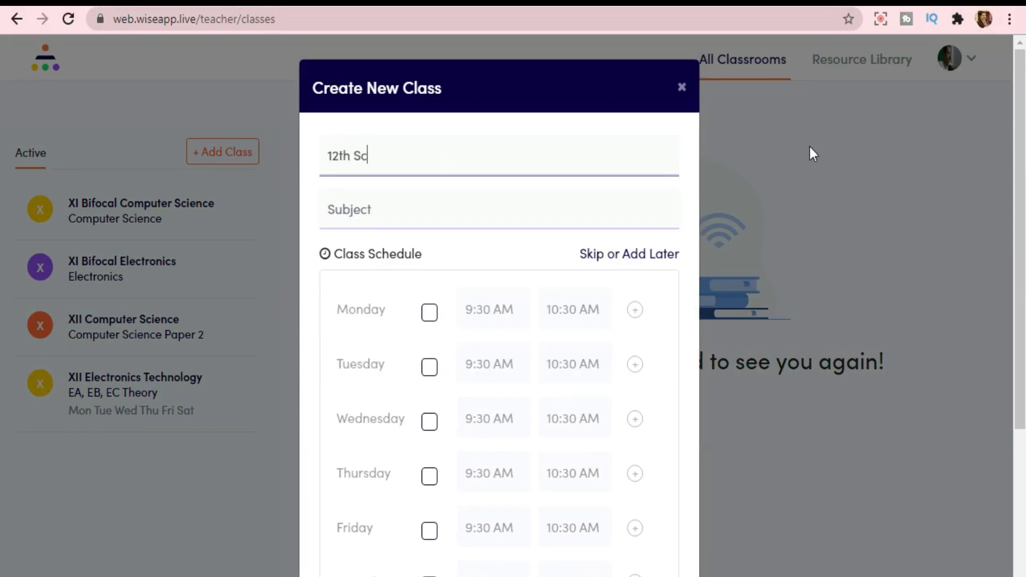
type("ience A")
left_click(409, 221)
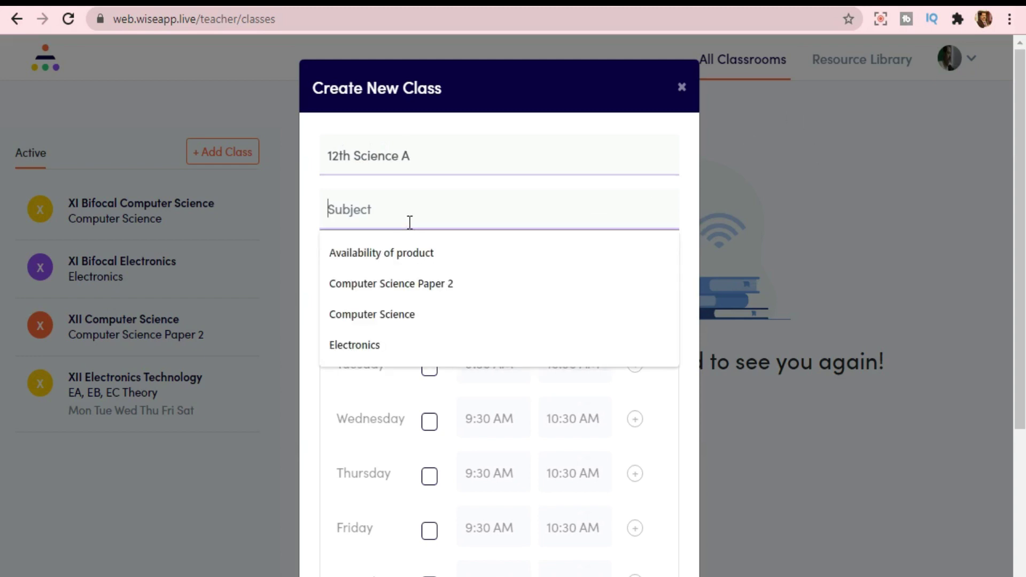
type("Mat")
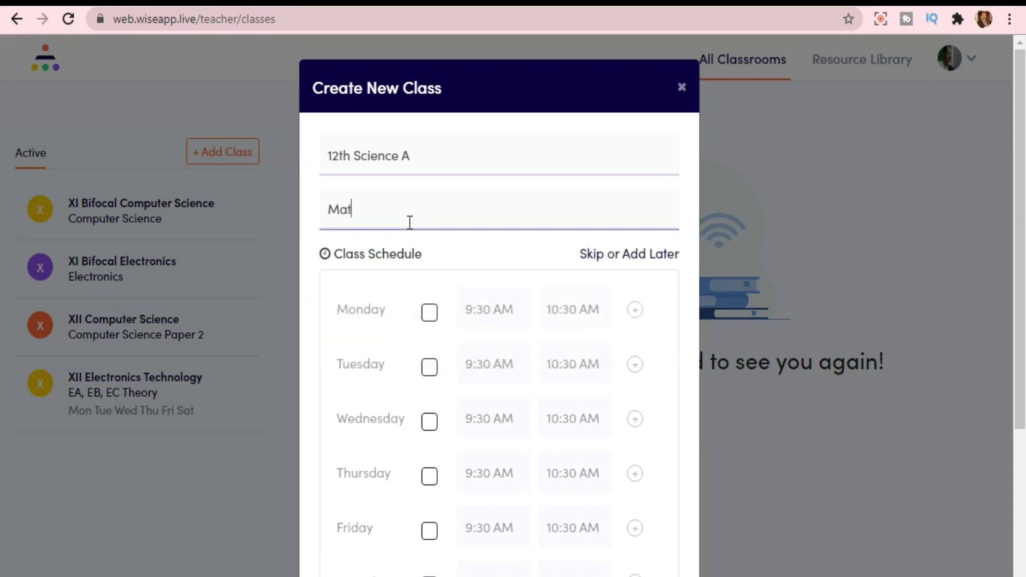
type("hematics")
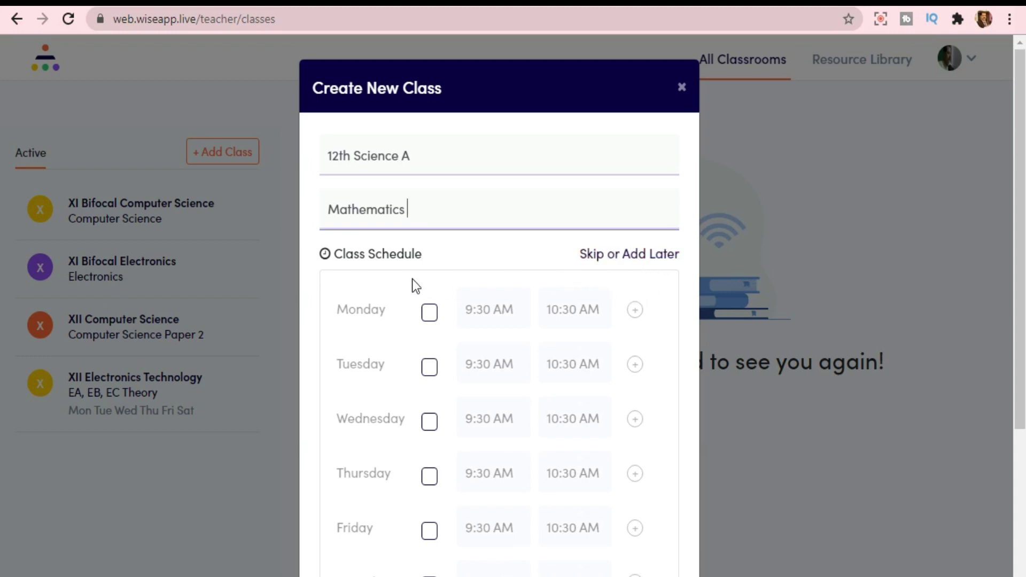
scroll(412, 279, "down", 2)
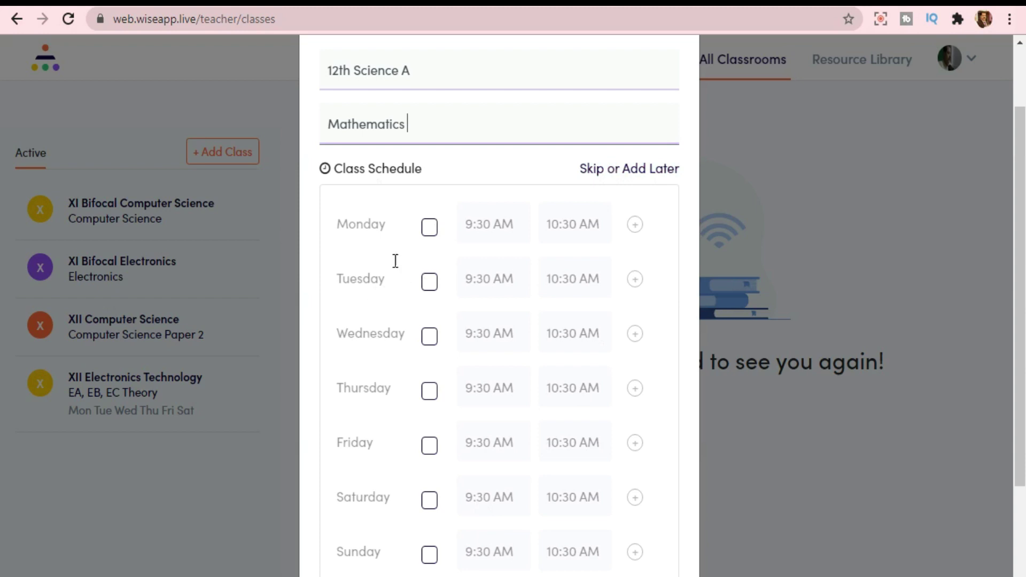
- Tick Monday, Tuesday, Wednesday, Friday and Saturday in the class schedule
left_click(431, 230)
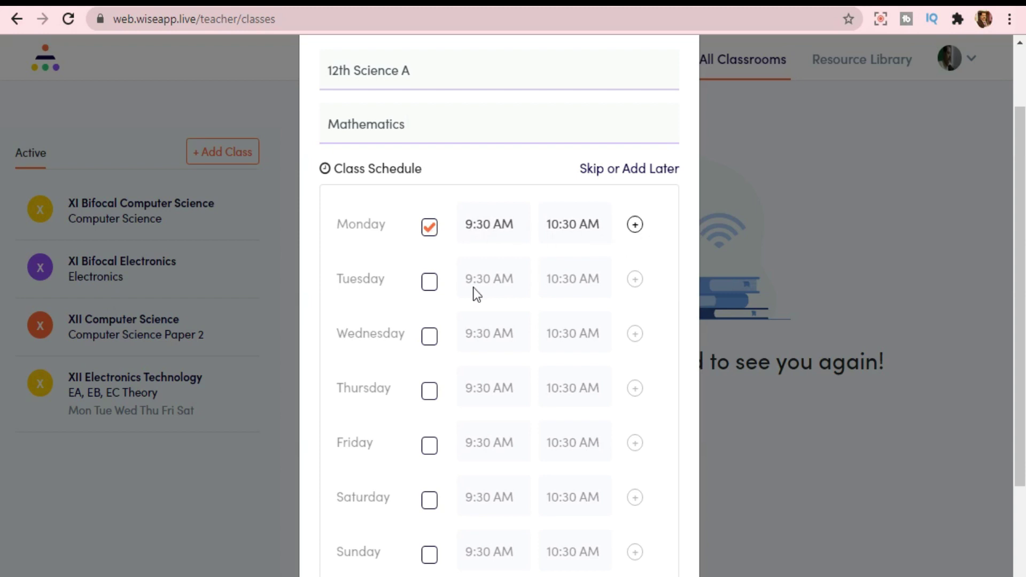
left_click(432, 286)
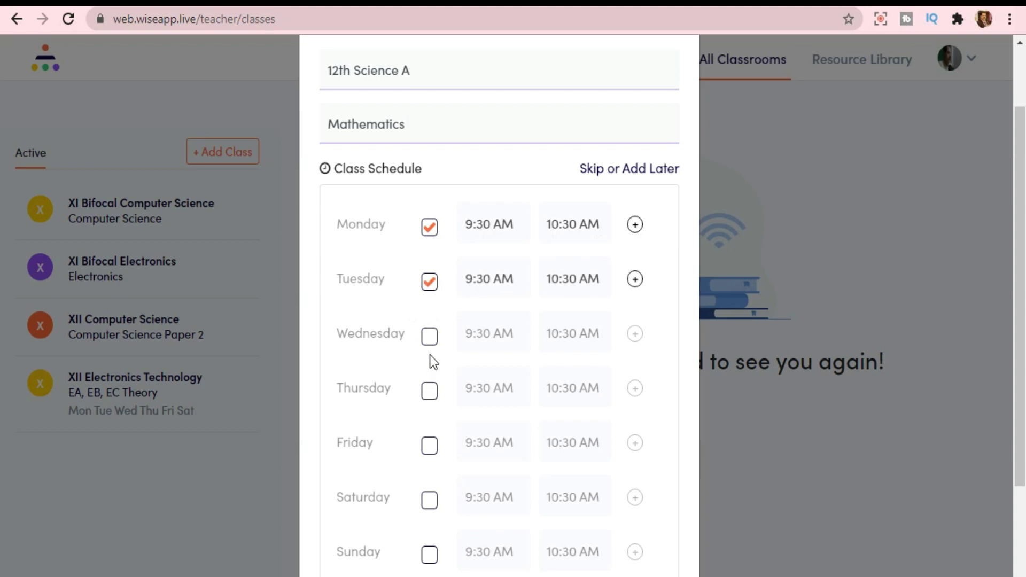
left_click(429, 337)
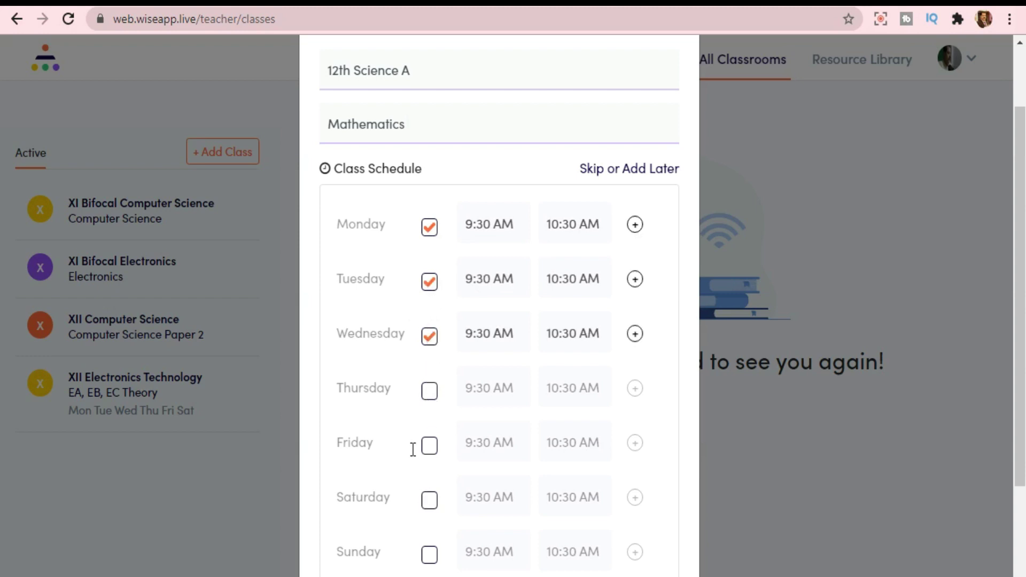
left_click(429, 452)
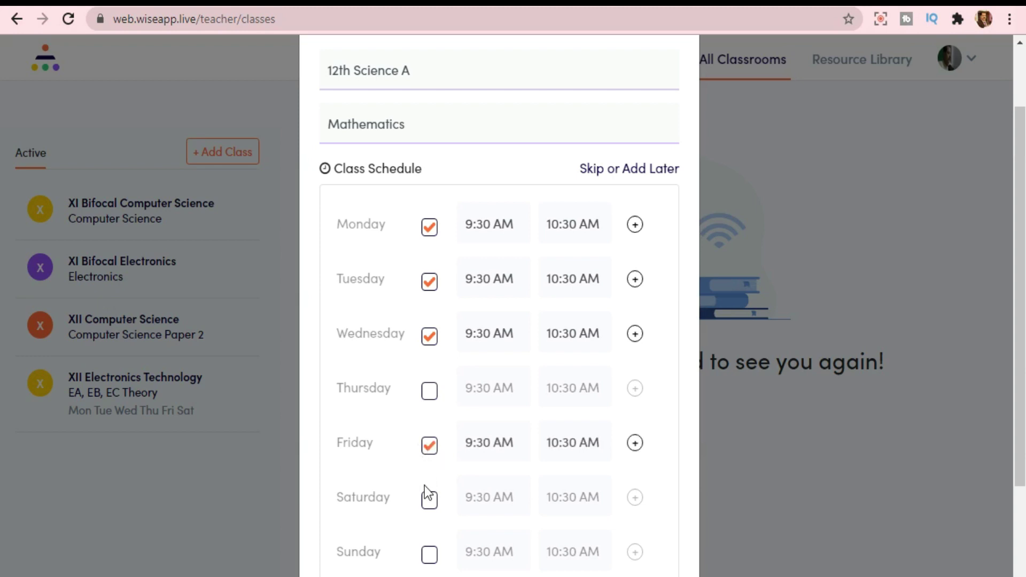
left_click(427, 500)
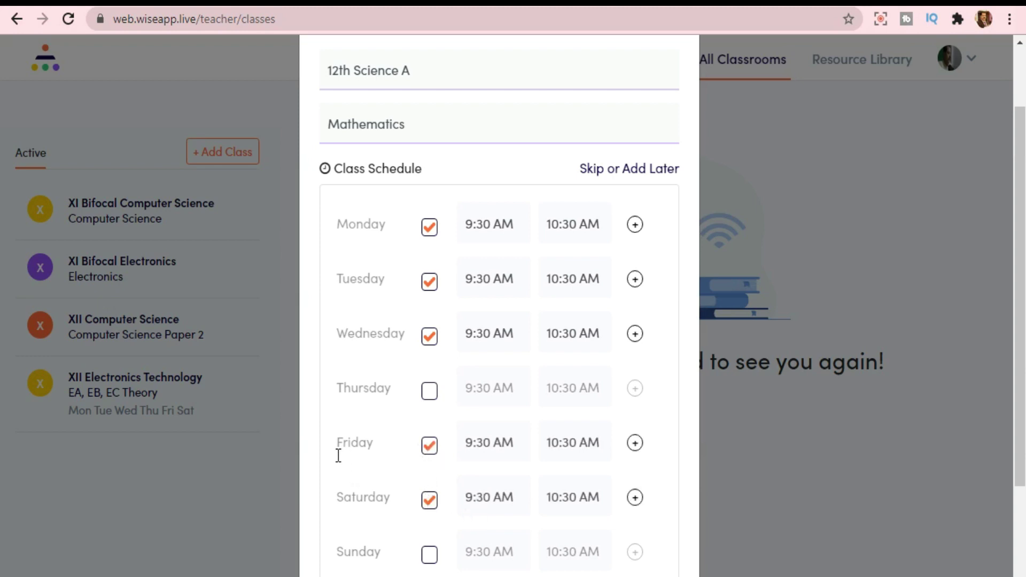
- Add an extra Friday slot and set Friday's time to 10:30–11:30 AM
left_click(634, 444)
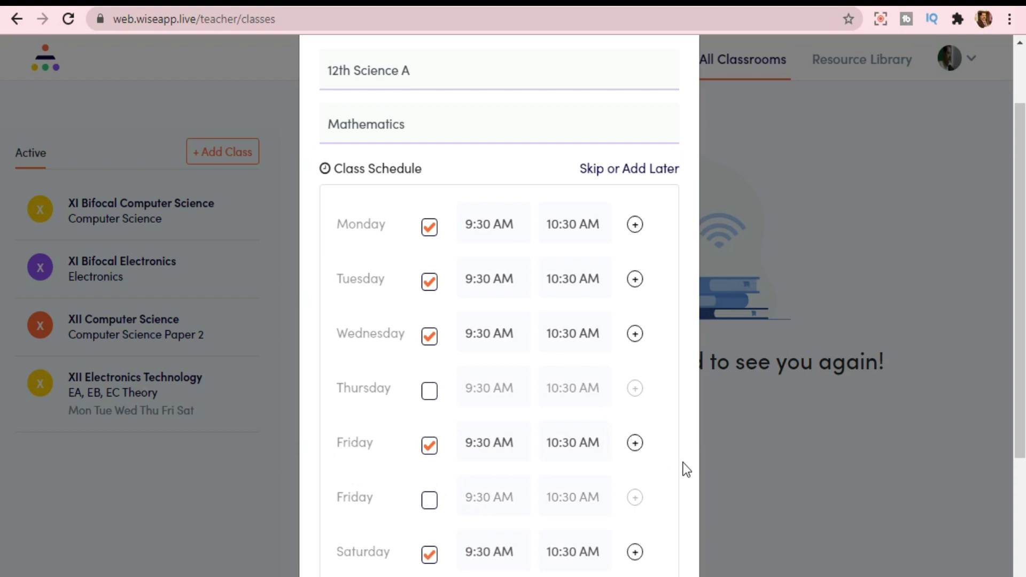
left_click(472, 443)
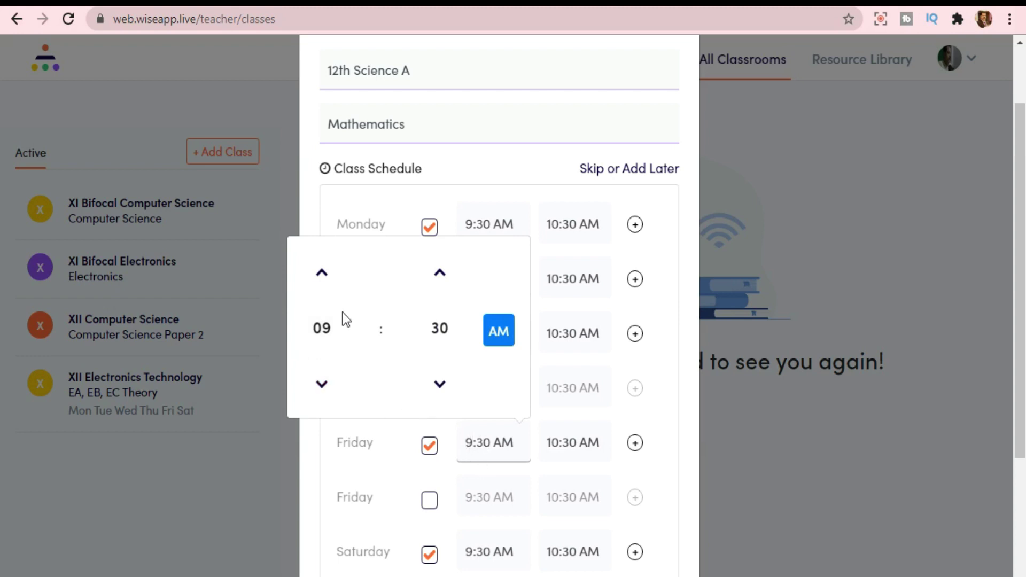
left_click(324, 275)
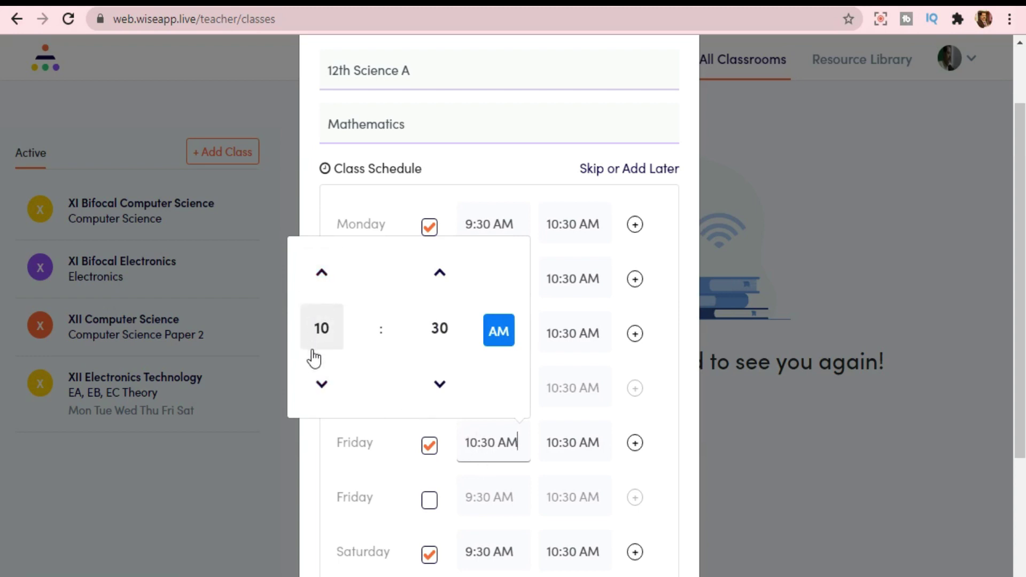
left_click(565, 443)
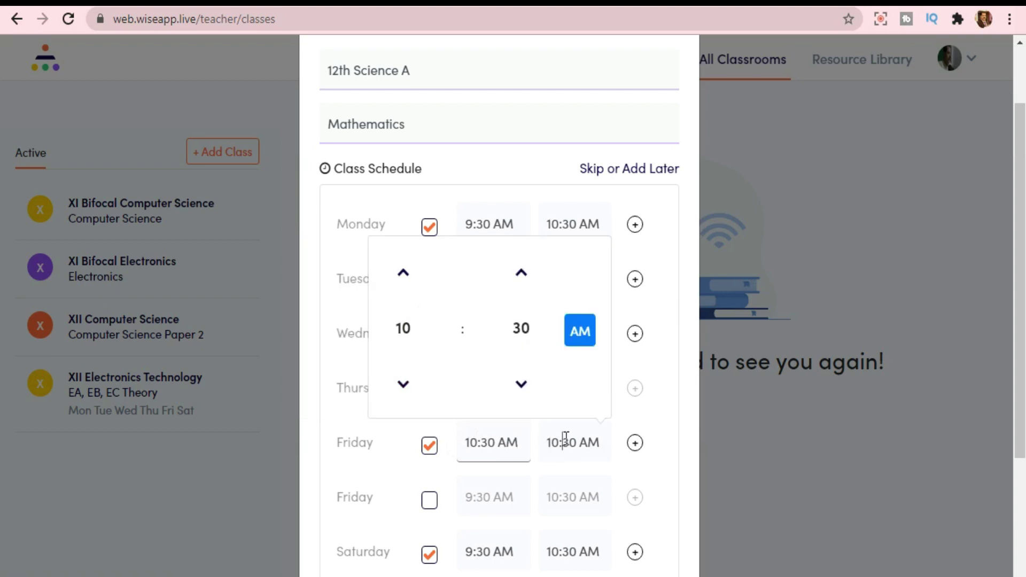
left_click(403, 274)
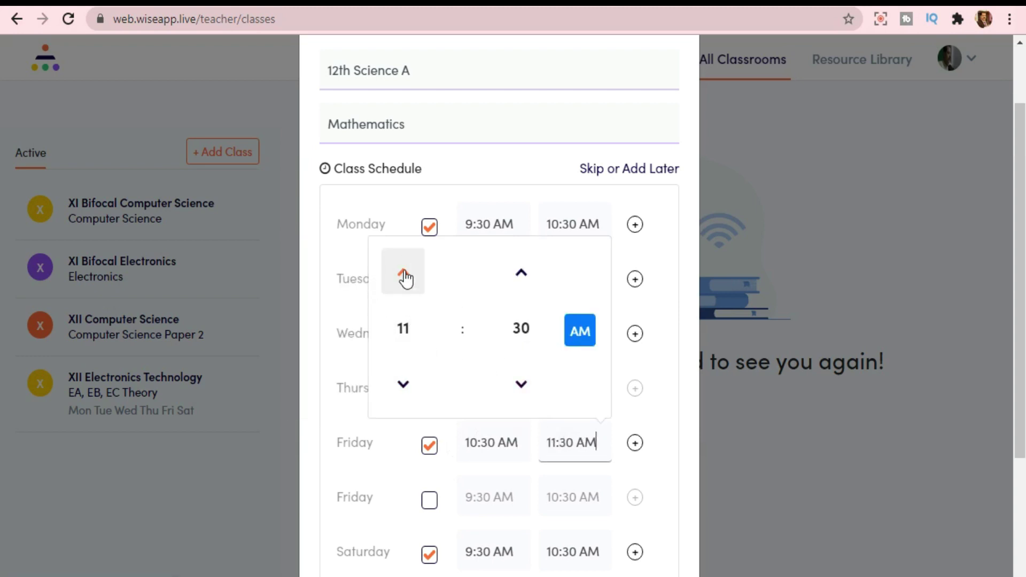
left_click(662, 434)
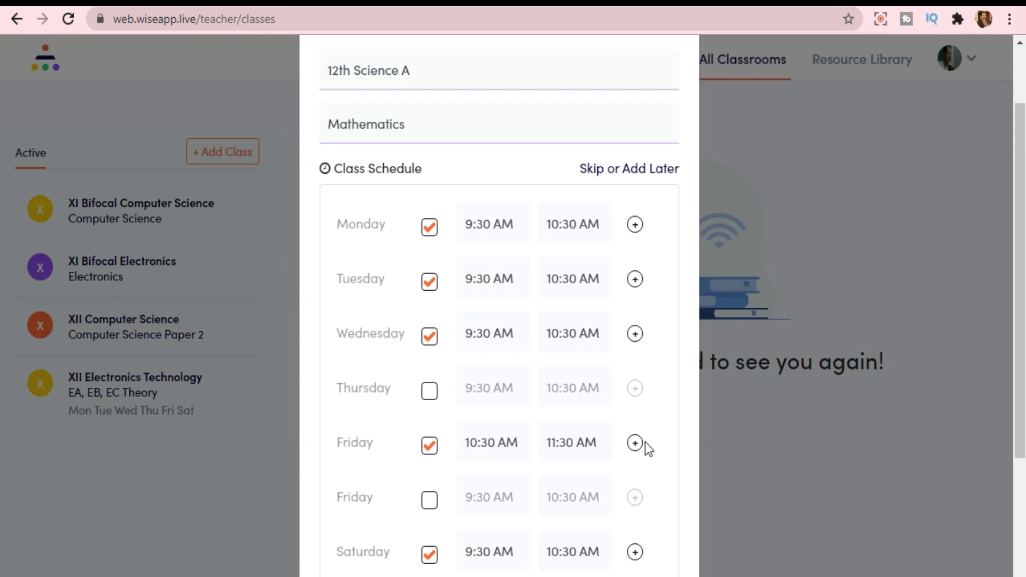
- Enable a second Monday slot set to 10:30–11:30 AM
scroll(645, 441, "down", 4)
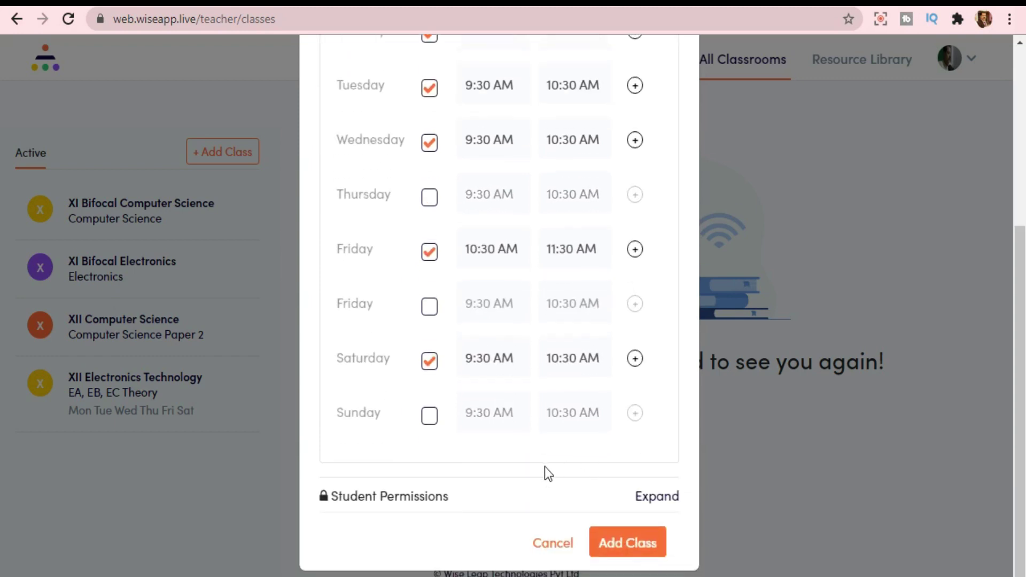
scroll(587, 508, "up", 7)
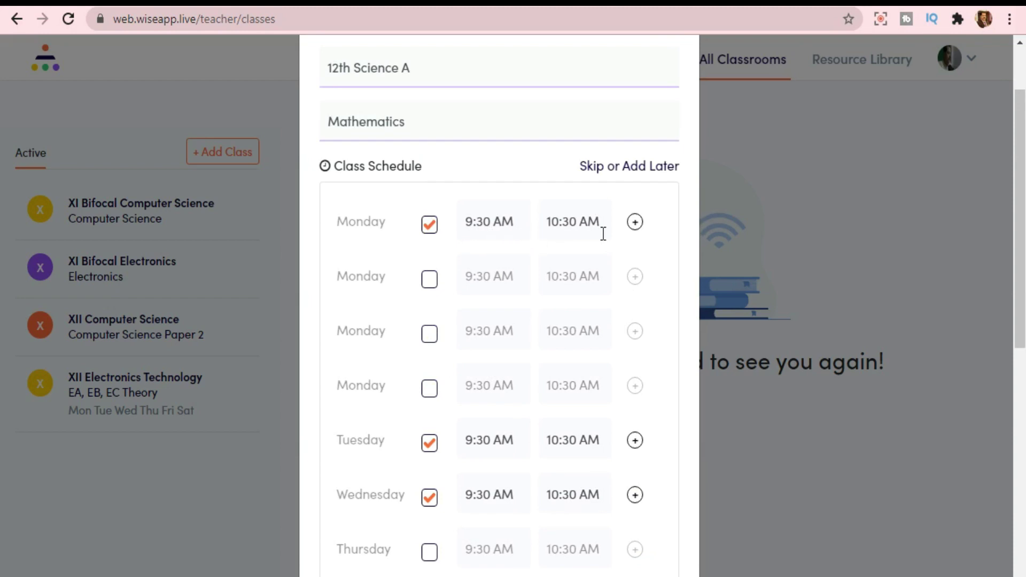
left_click(429, 280)
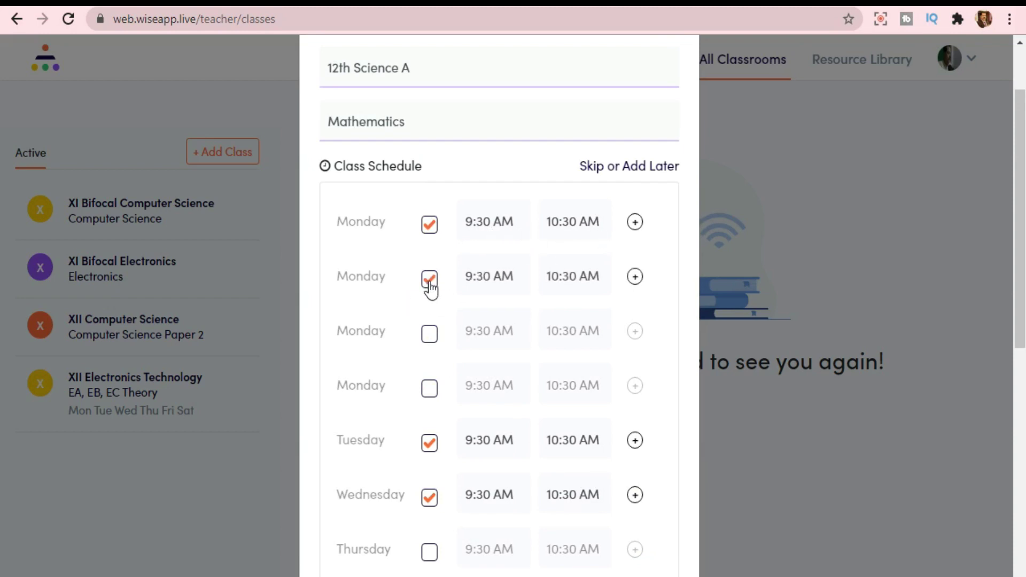
left_click(484, 278)
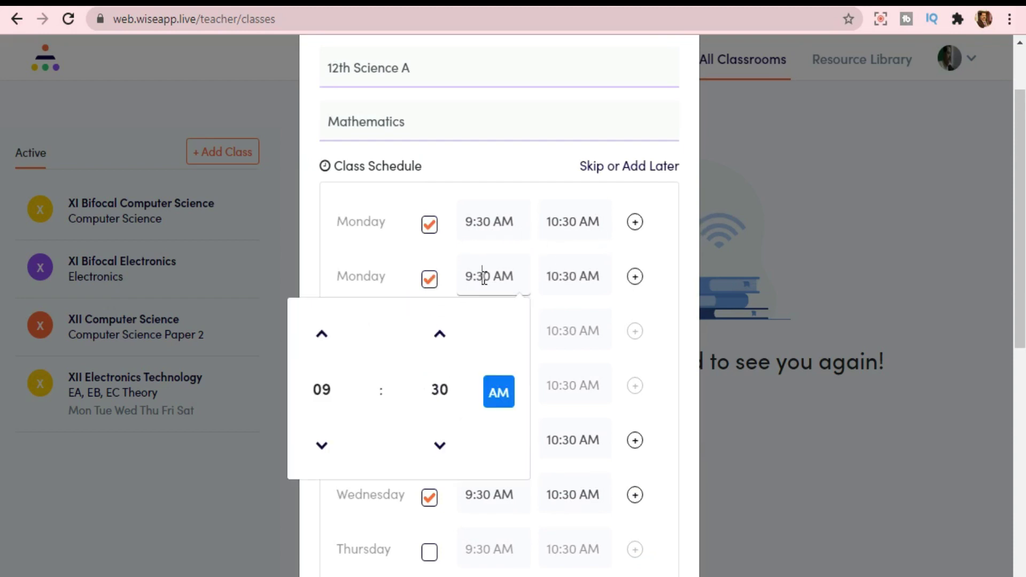
left_click(323, 336)
left_click(579, 278)
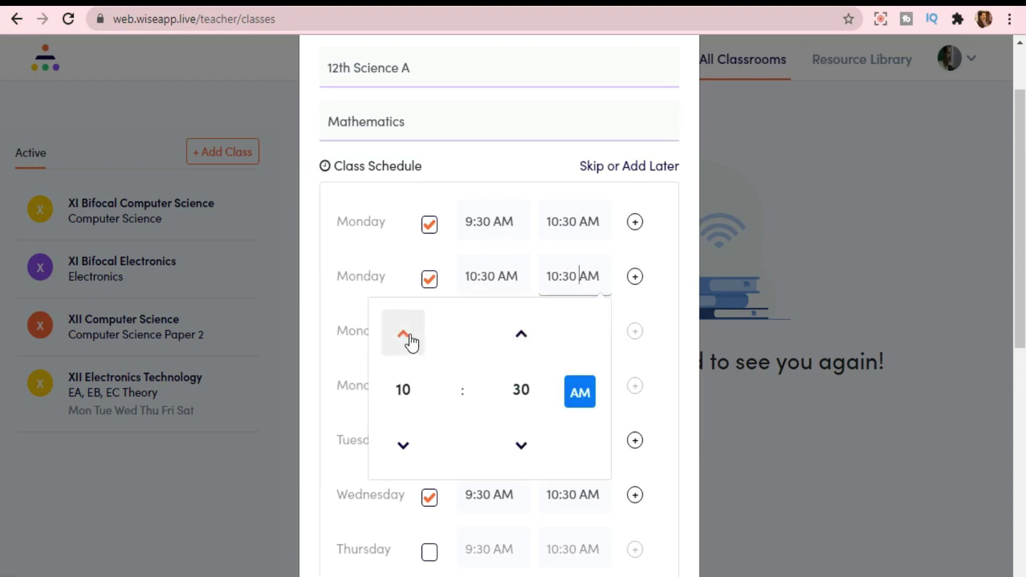
left_click(405, 336)
left_click(690, 294)
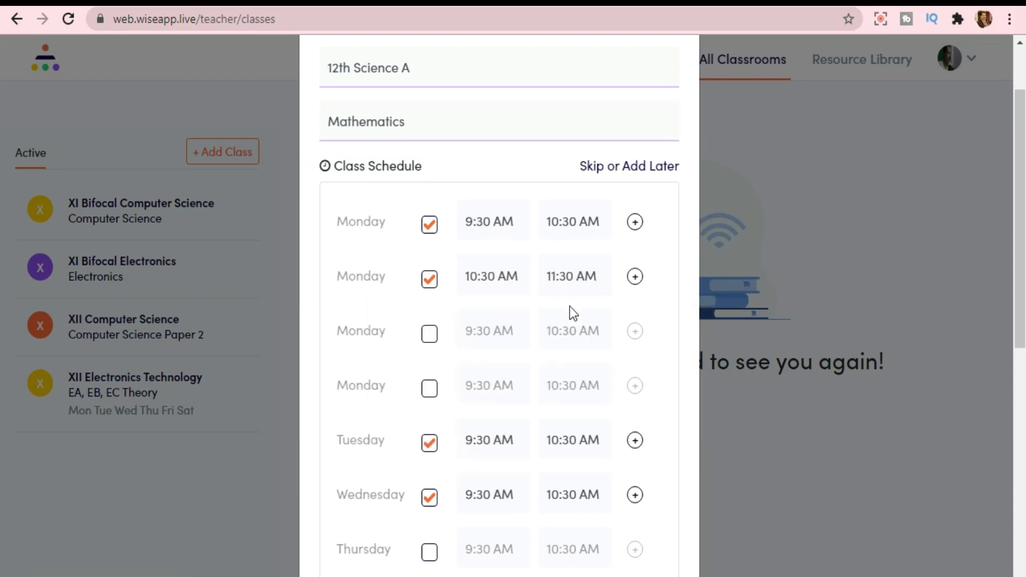
- Enable a third Monday slot set to 11:30 AM–12:30 PM
left_click(427, 336)
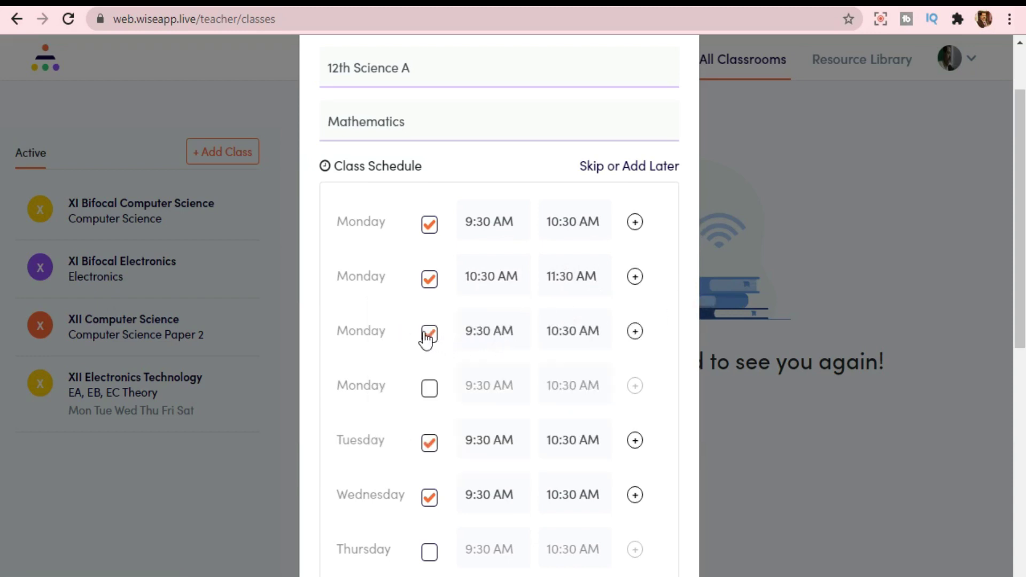
left_click(514, 337)
left_click(323, 388)
left_click(322, 388)
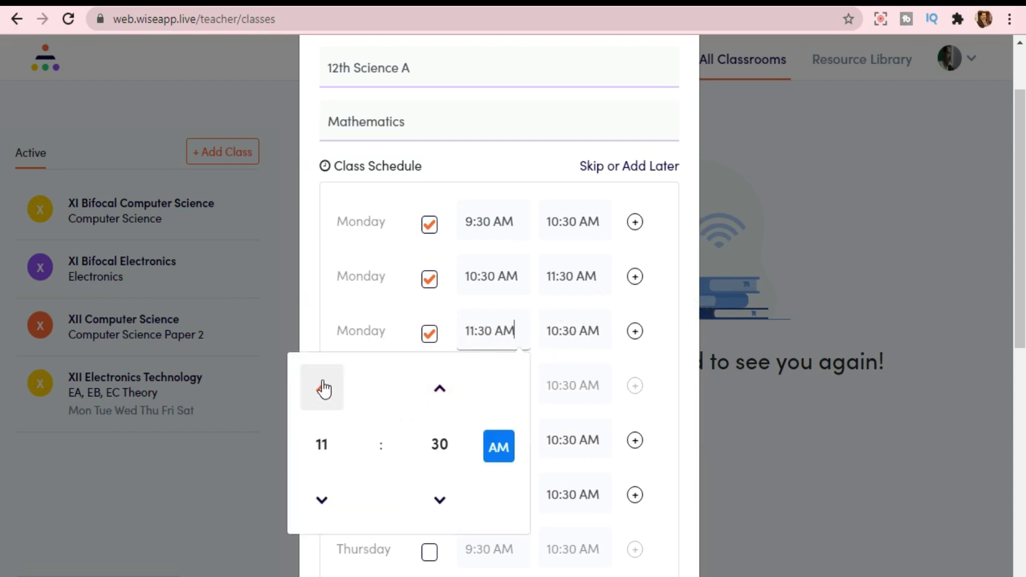
left_click(589, 330)
left_click(407, 395)
left_click(407, 394)
left_click(696, 322)
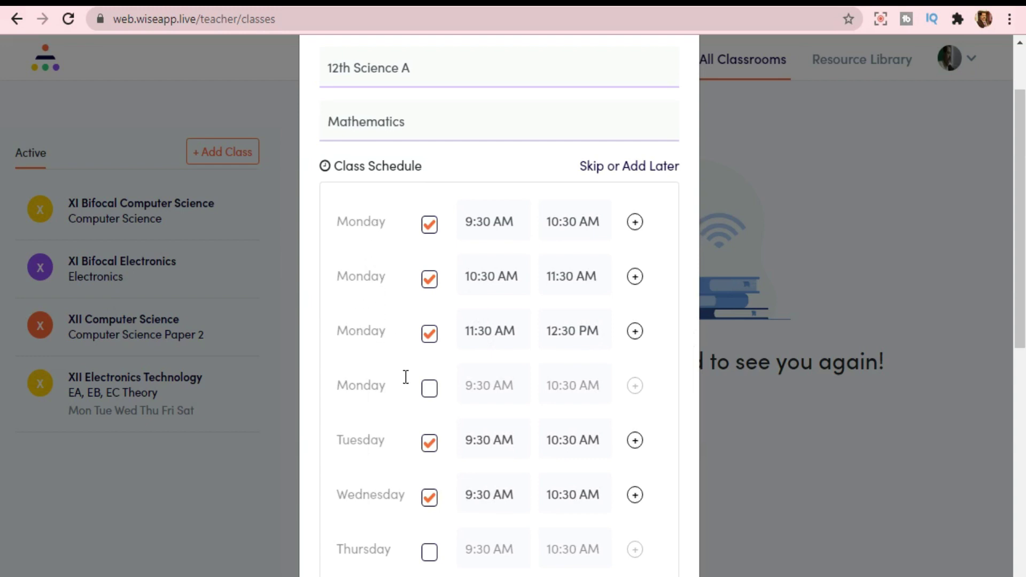
- Enable a fourth Monday slot set to 4:30–5:30 PM
left_click(430, 396)
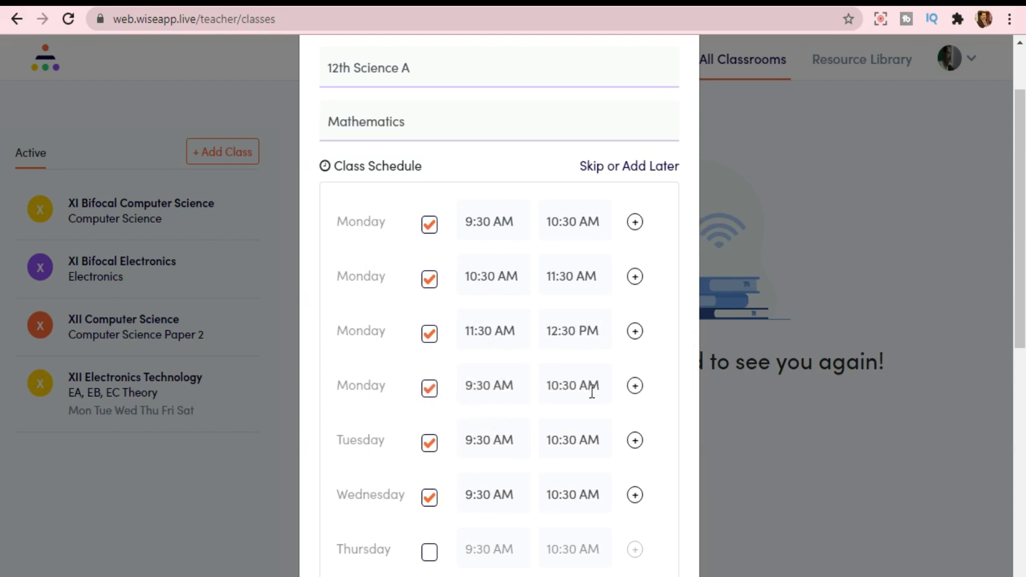
left_click(501, 385)
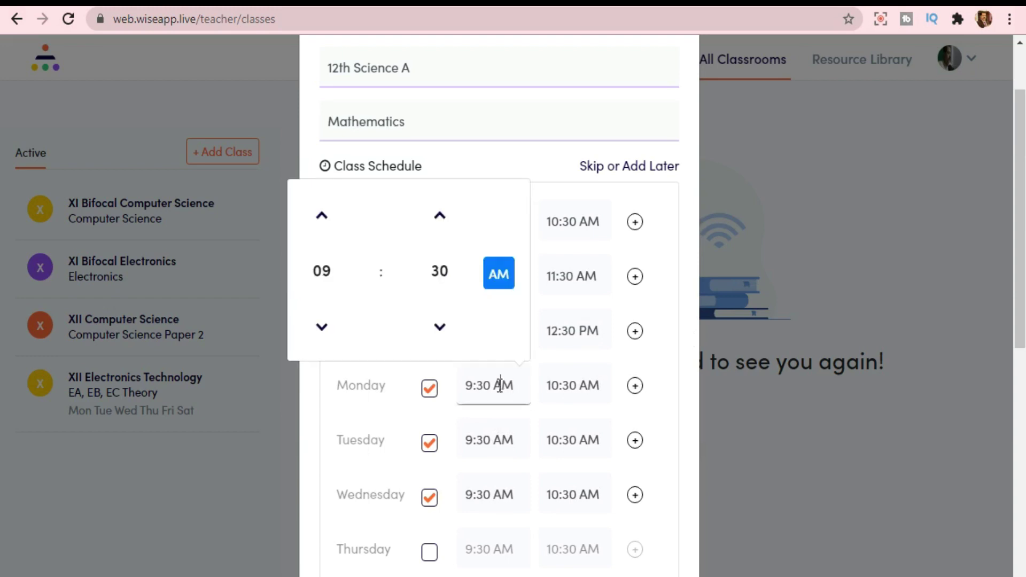
left_click(322, 215)
left_click(323, 216)
left_click(322, 215)
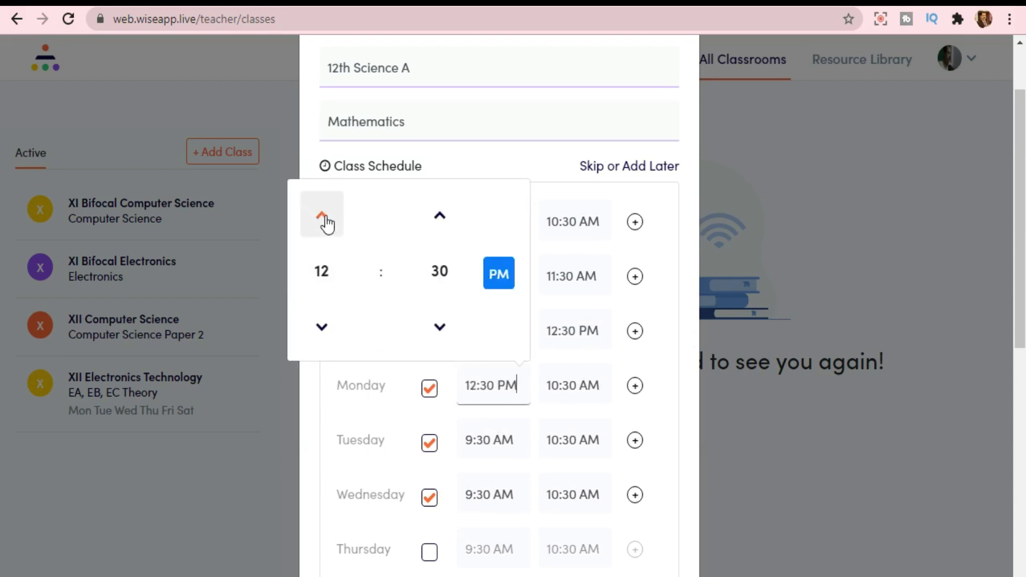
left_click(322, 215)
left_click(322, 216)
left_click(322, 215)
left_click(322, 215)
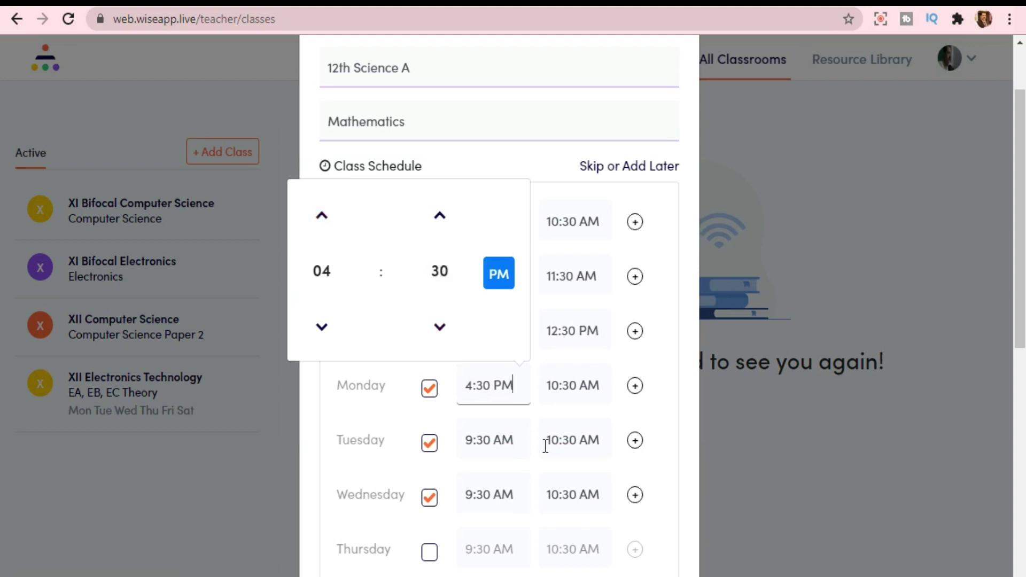
left_click(564, 380)
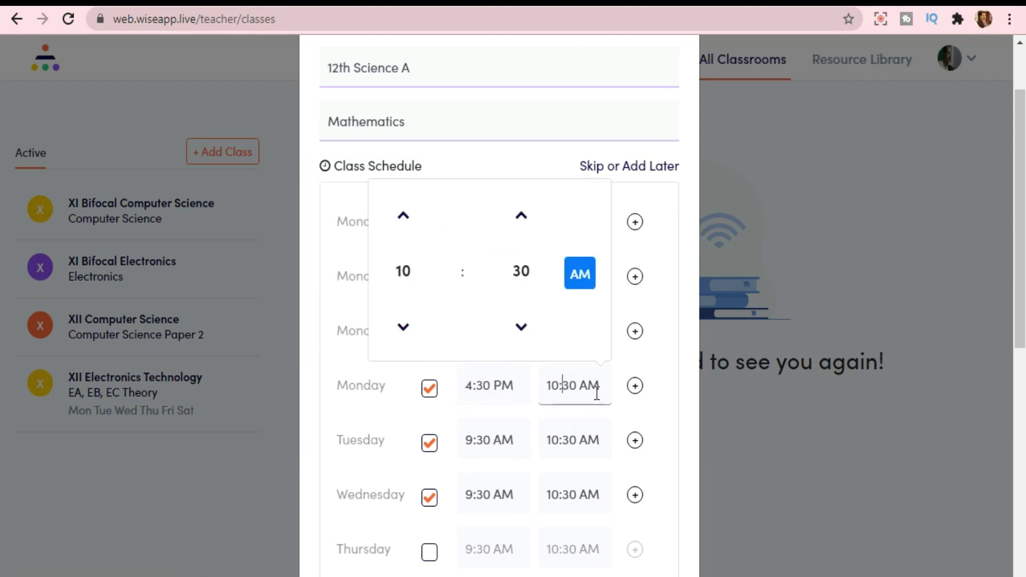
left_click(403, 216)
left_click(403, 216)
left_click(403, 216)
left_click(403, 216)
left_click(403, 216)
left_click(403, 216)
left_click(404, 216)
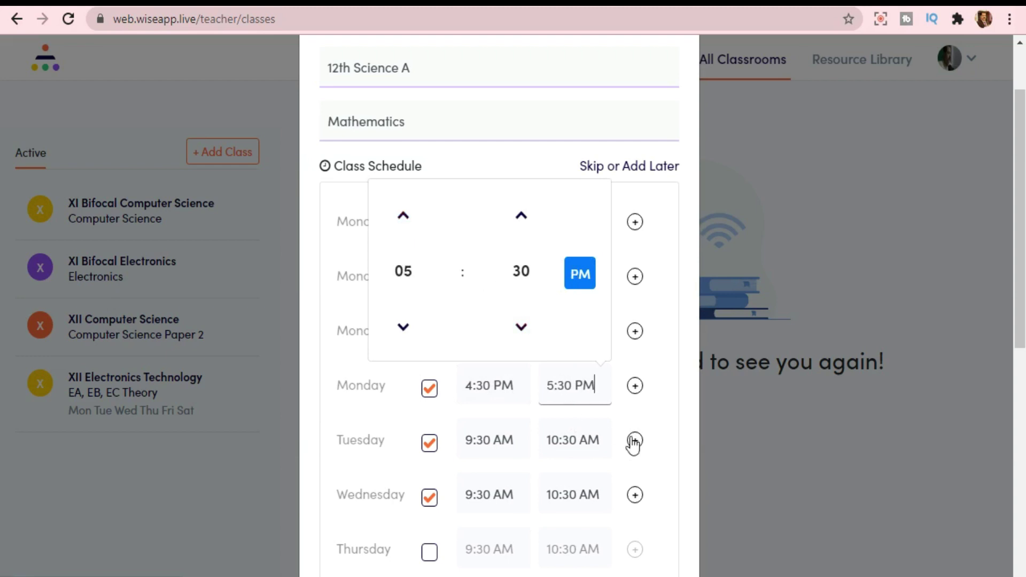
left_click(611, 406)
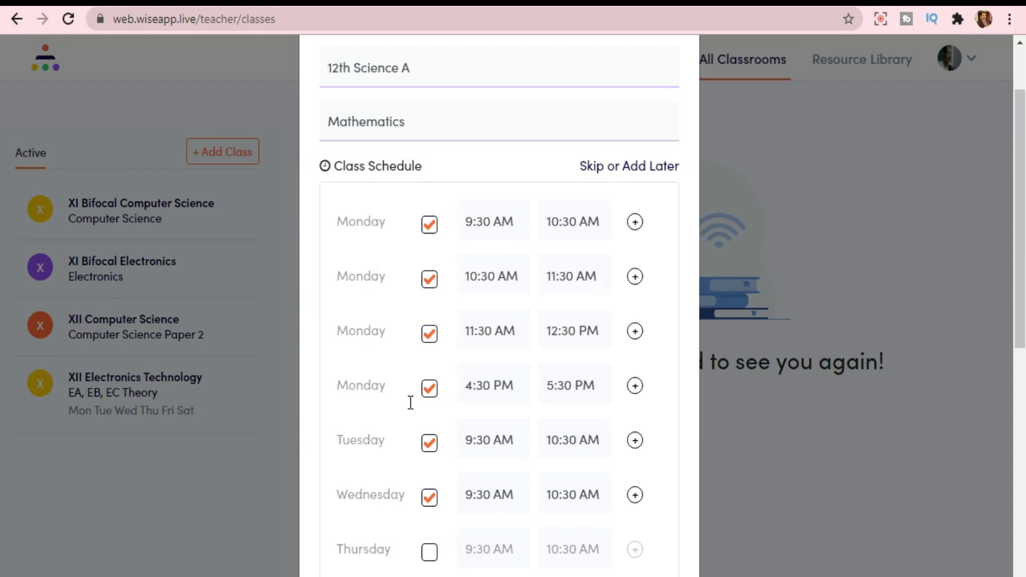
scroll(410, 402, "down", 6)
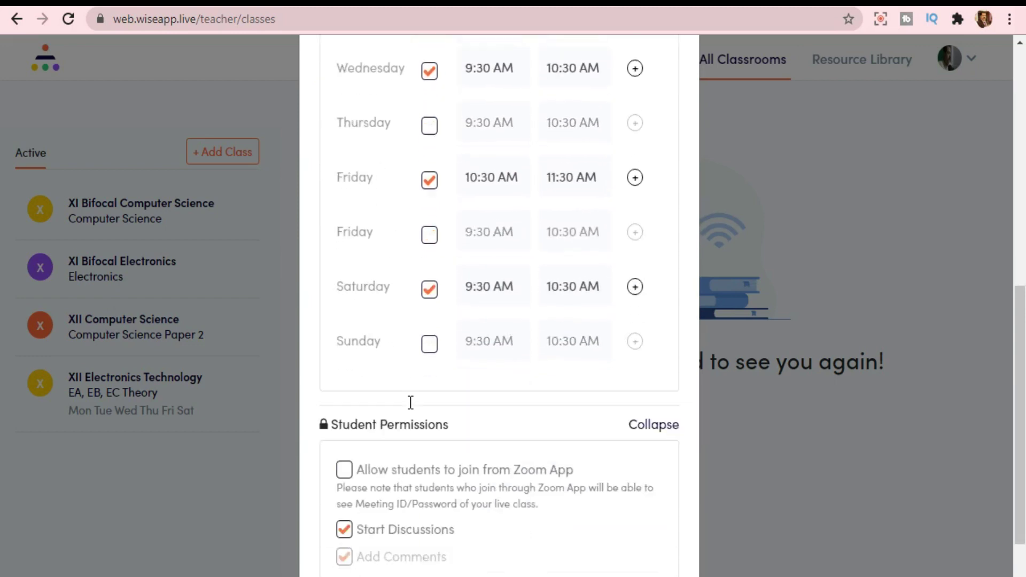
- Save the 12th Science A class, then open the XI Bifocal Computer Science classroom
left_click(660, 553)
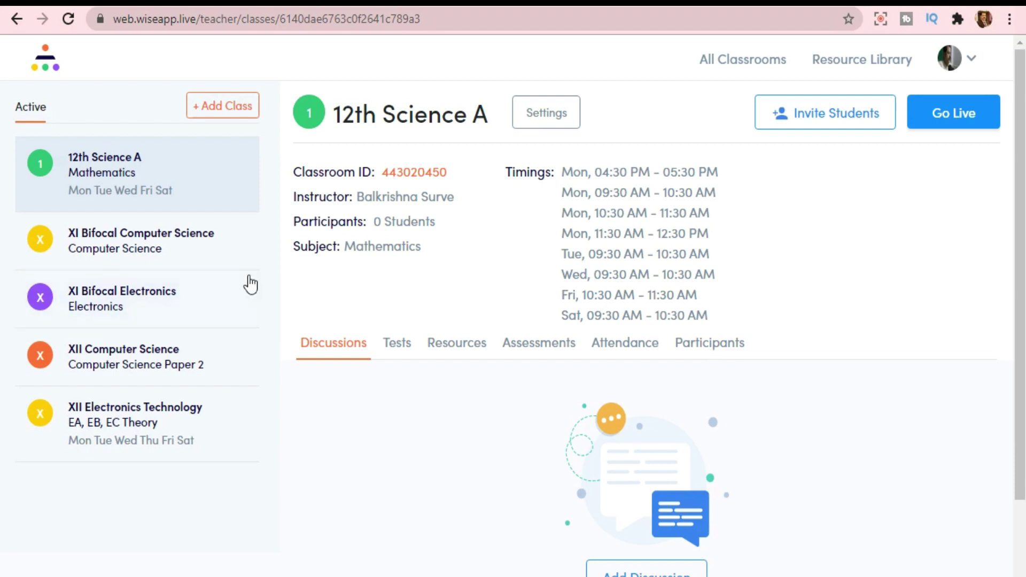
left_click(151, 253)
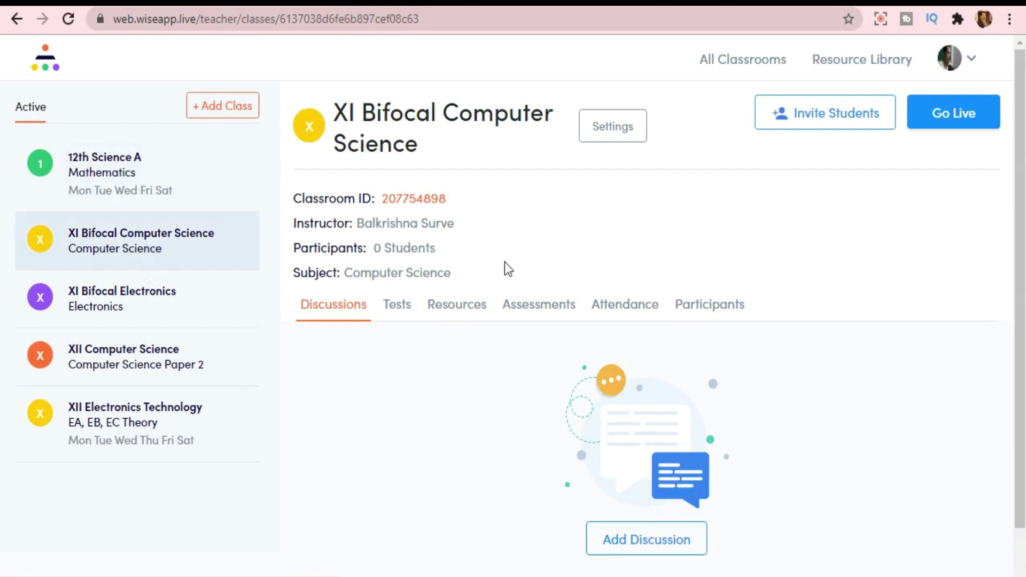
- Open XII Electronics Technology to view its 6 participants and Monday–Saturday timings
left_click(145, 430)
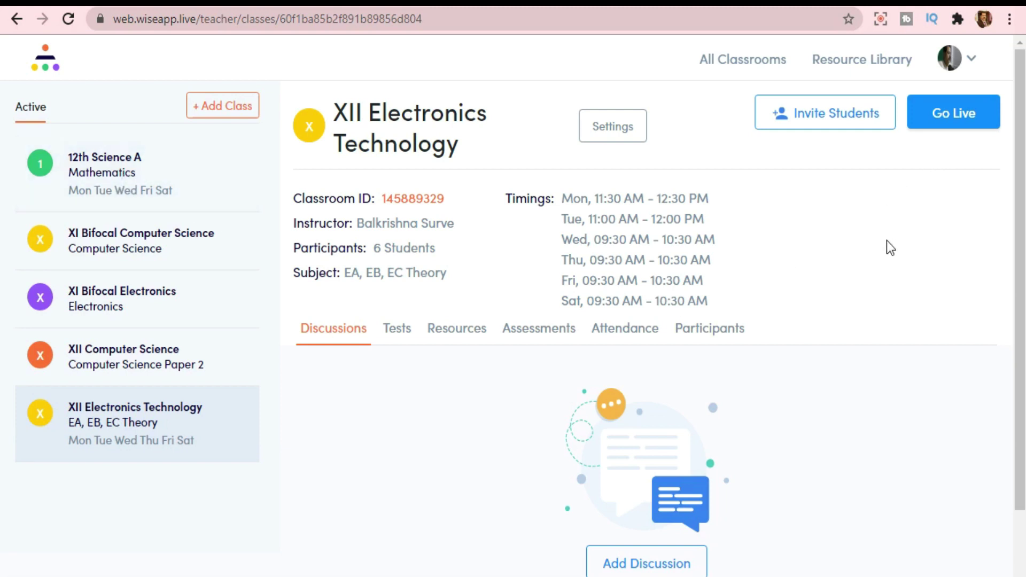
- Open the 12th Science A classroom page showing its eight Mathematics timings
left_click(115, 173)
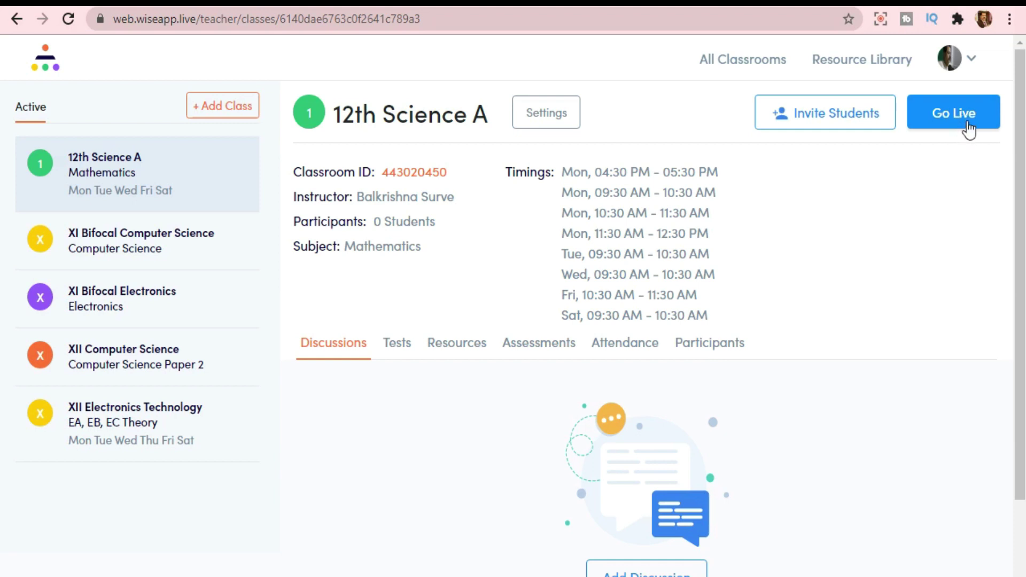
- Go live for 12th Science A and let the browser open Zoom Meetings
left_click(955, 121)
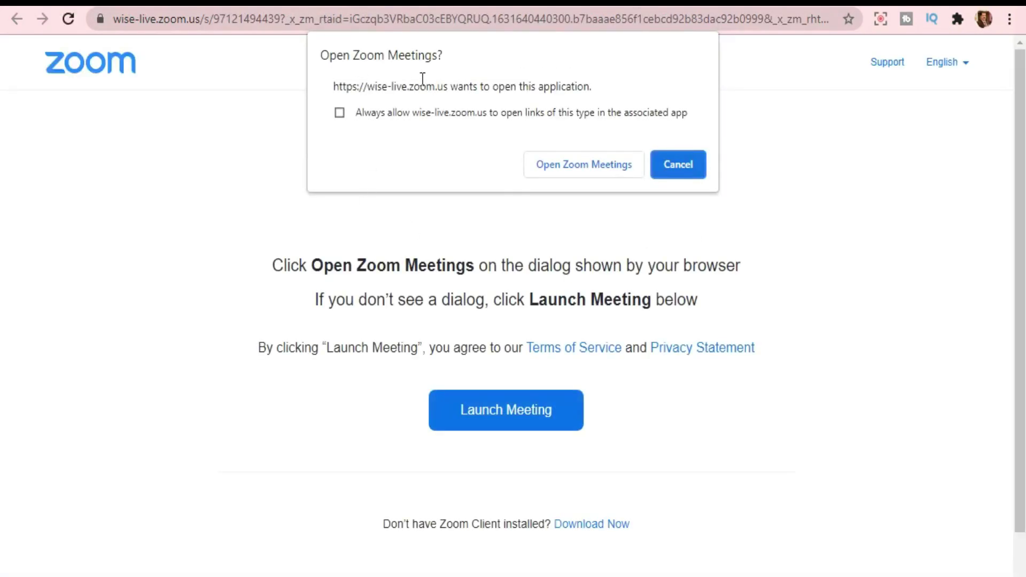
left_click(572, 167)
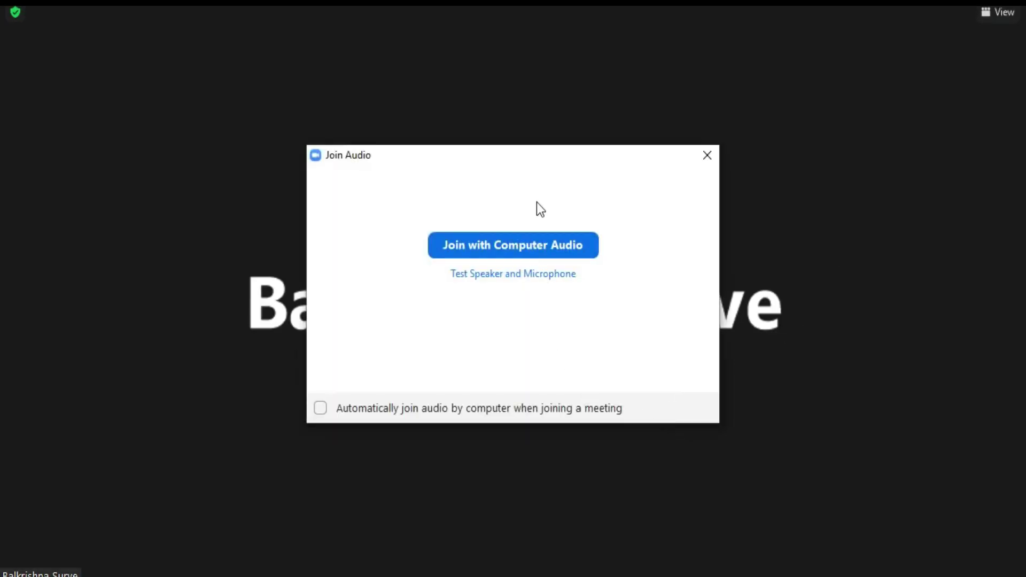
- Join the Zoom meeting audio using computer audio
left_click(520, 245)
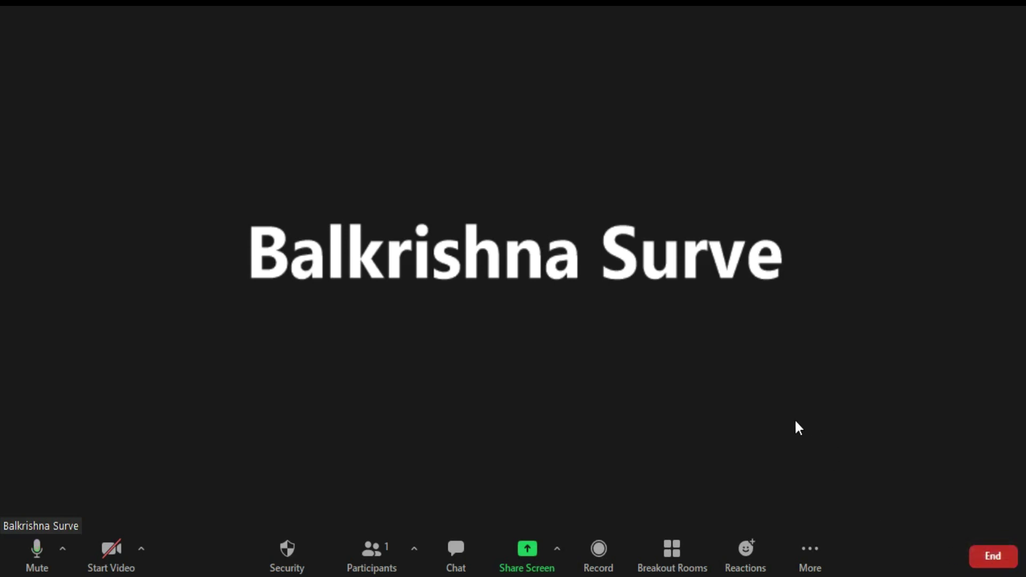
- Look through the Share Screen choices and sharing options, closing both without sharing
left_click(530, 562)
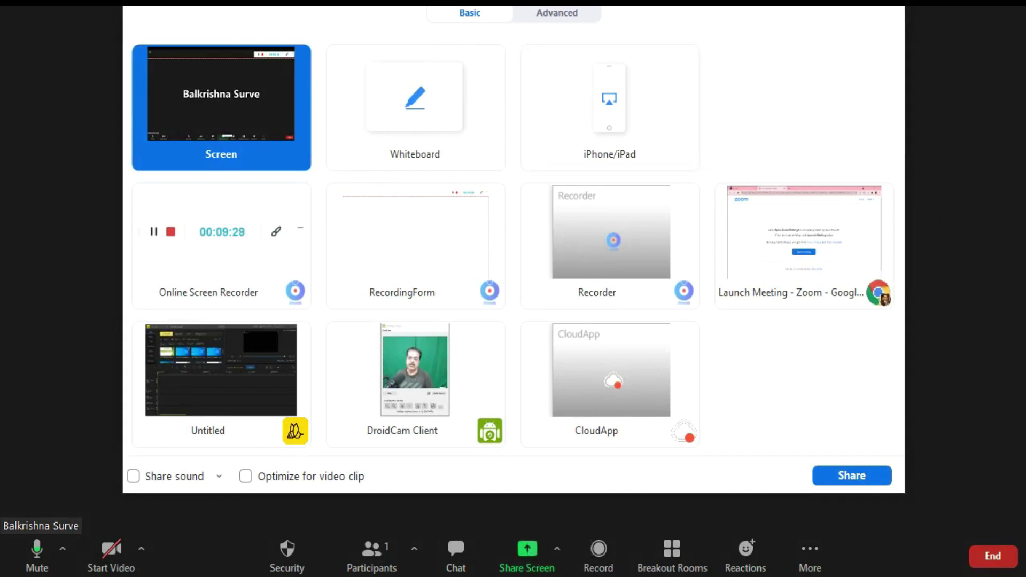
key("Escape")
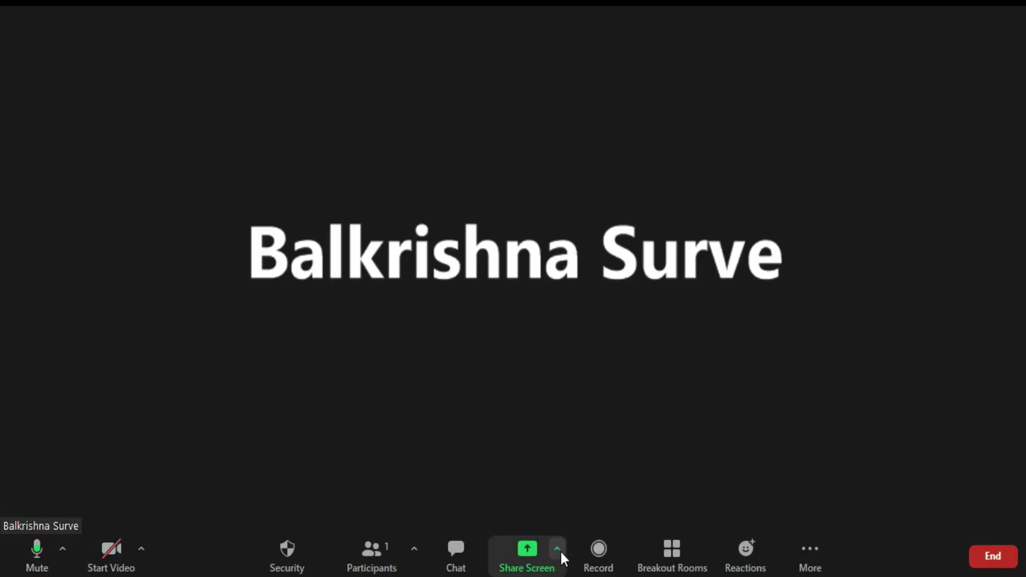
left_click(557, 550)
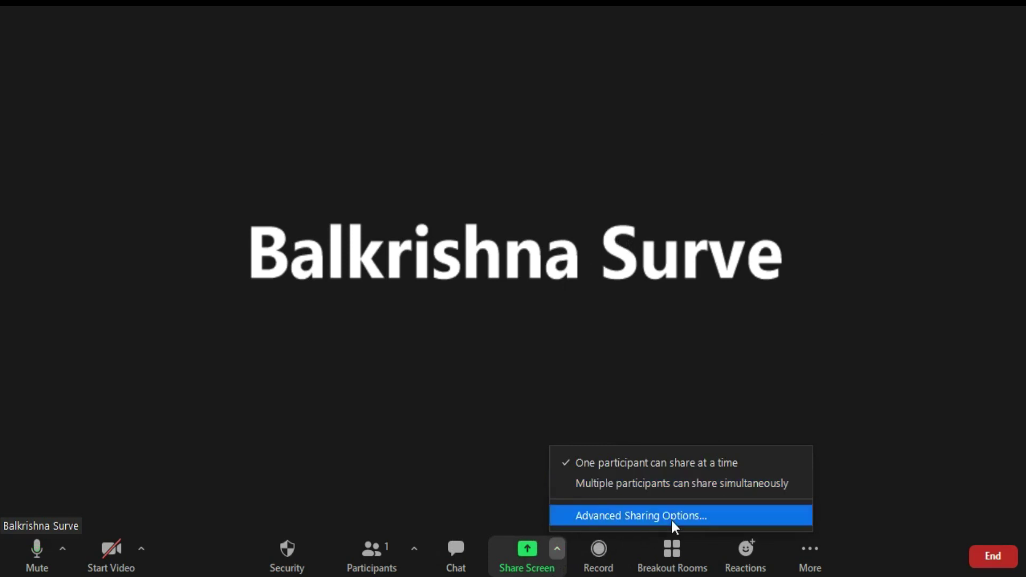
left_click(463, 414)
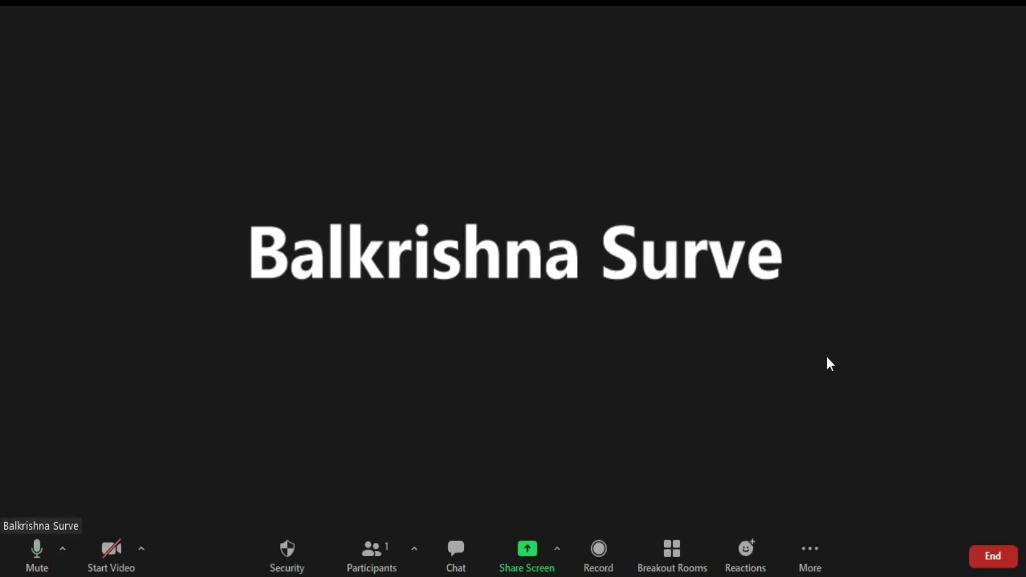
- End the Zoom meeting for everyone and close its tab to return to 12th Science A
left_click(993, 566)
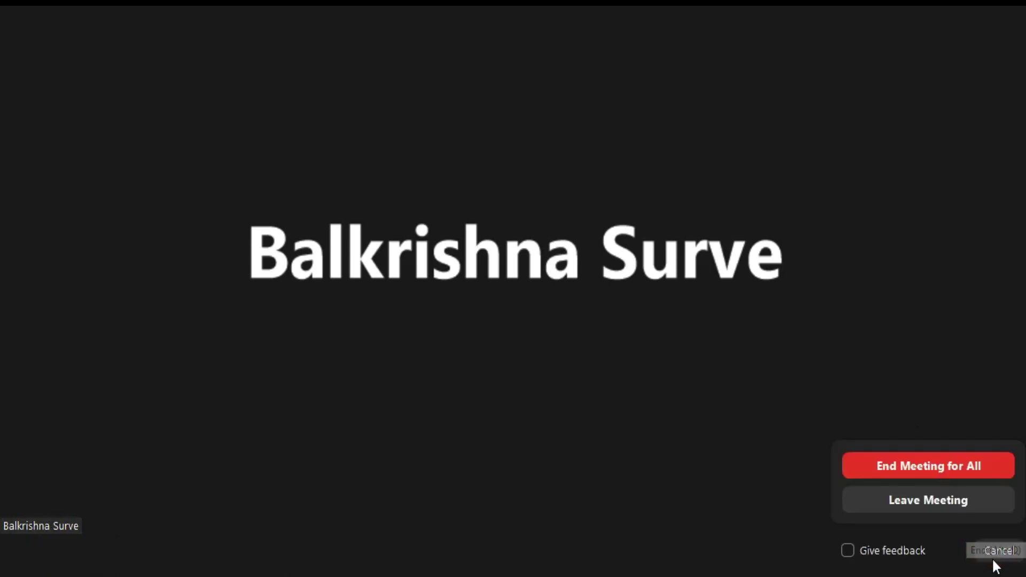
left_click(928, 465)
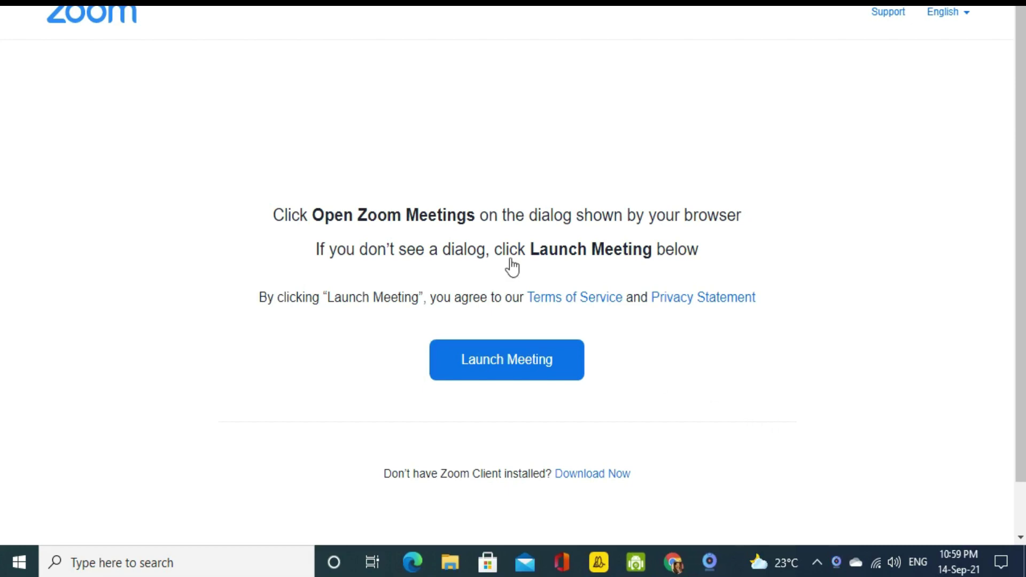
key("ctrl+w")
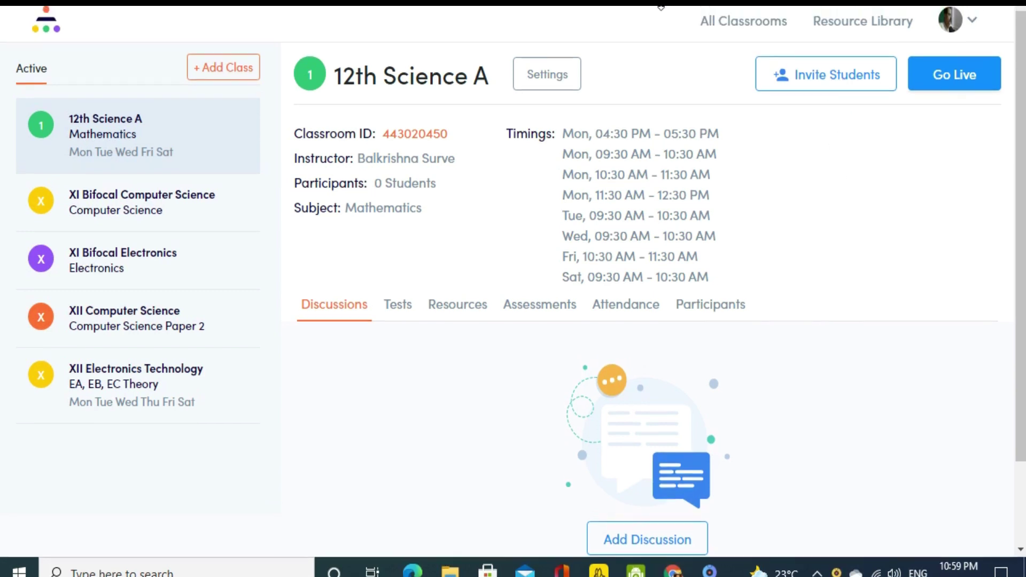
- Copy the 12th Science A student invitation text and open a new browser tab for WhatsApp
left_click(847, 90)
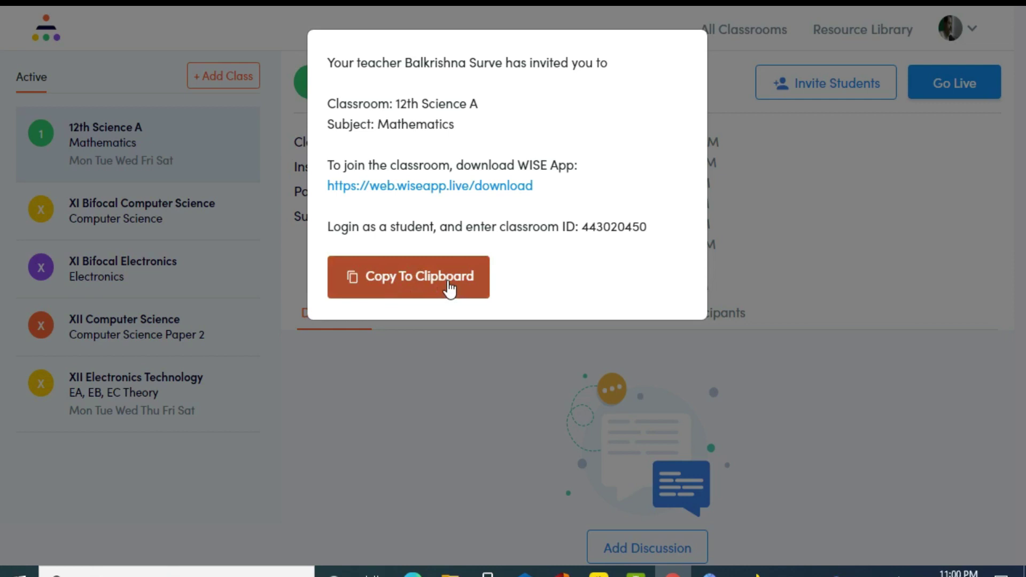
left_click(448, 286)
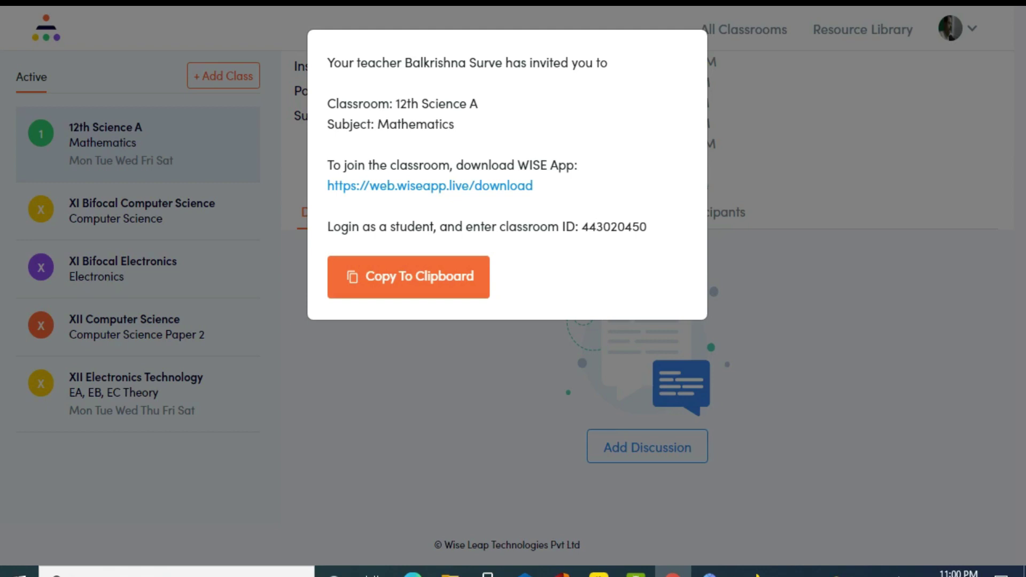
key("ctrl+t")
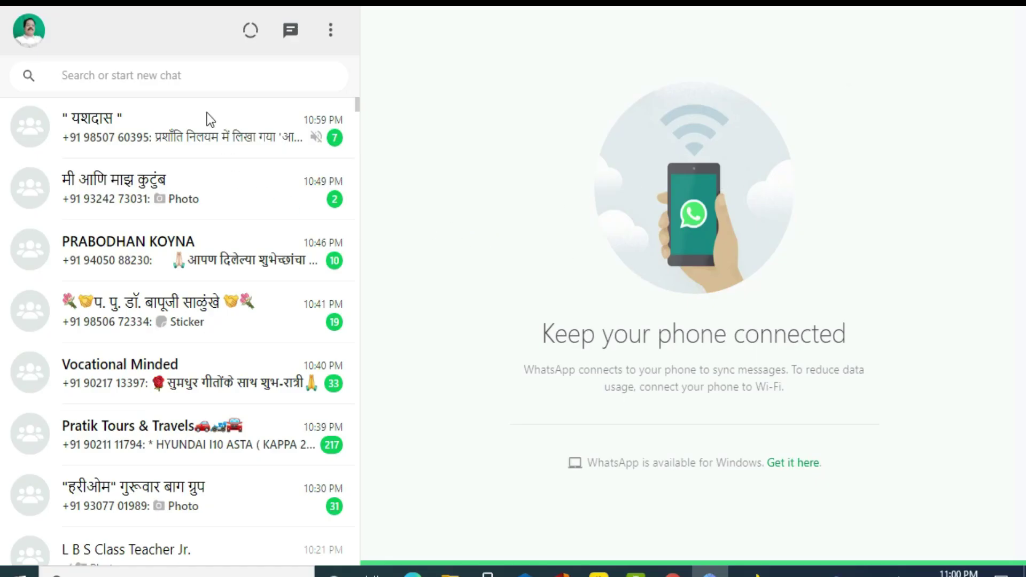
- Search the chats for 'my' and open the My communication group
left_click(190, 78)
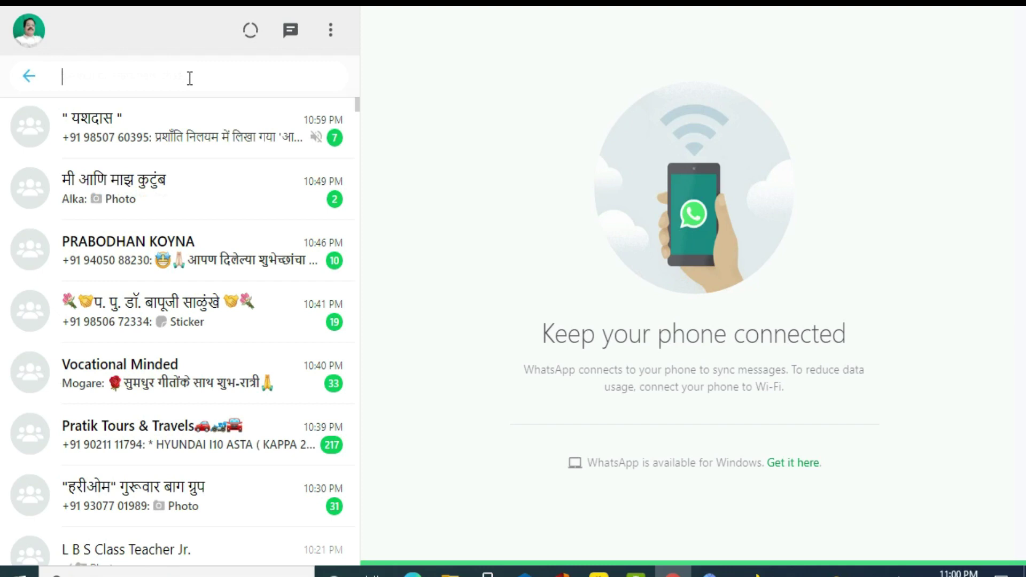
type("my")
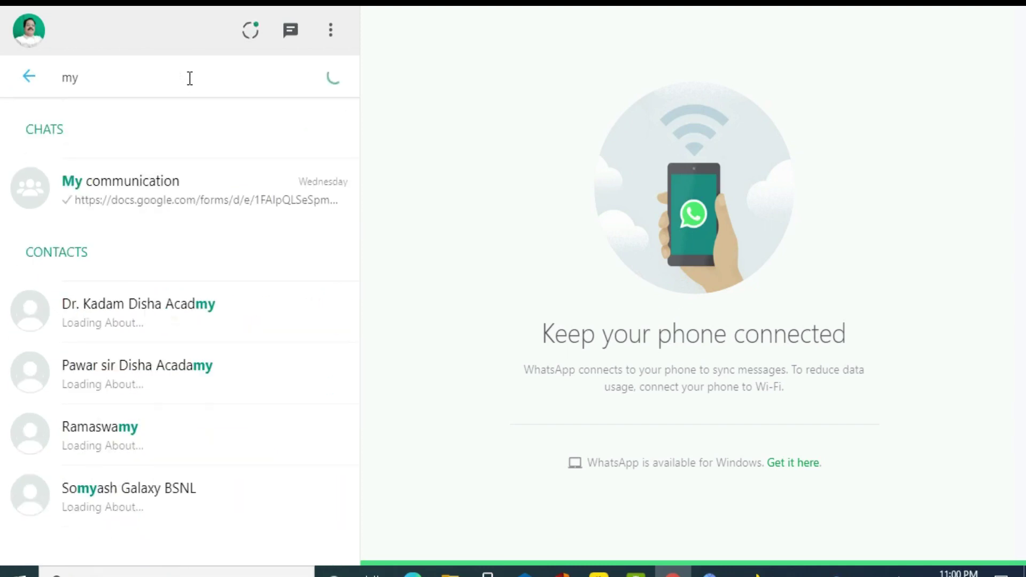
left_click(173, 192)
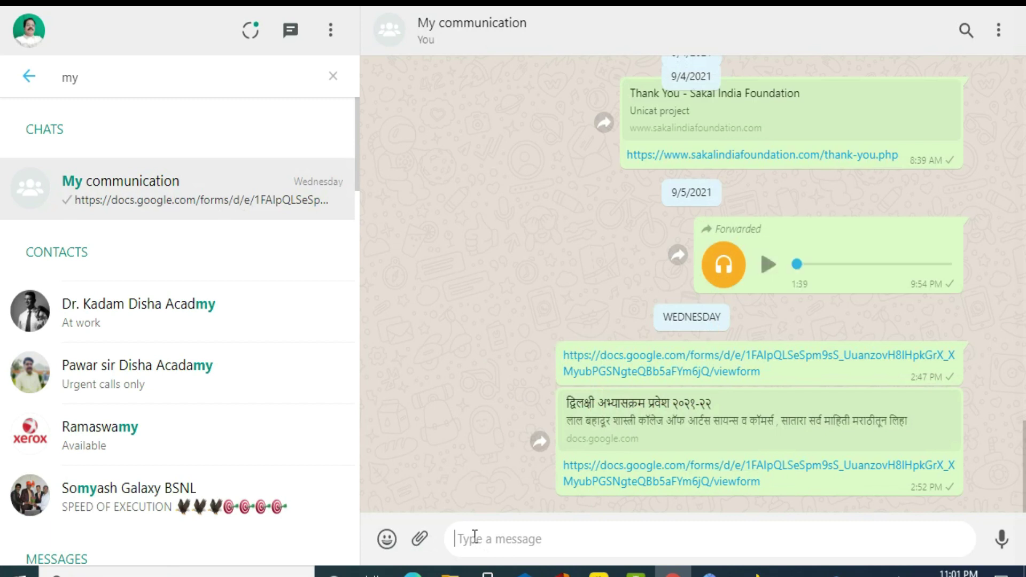
- Paste the 12th Science A invitation with its download link and classroom ID, and send it
key("ctrl+v")
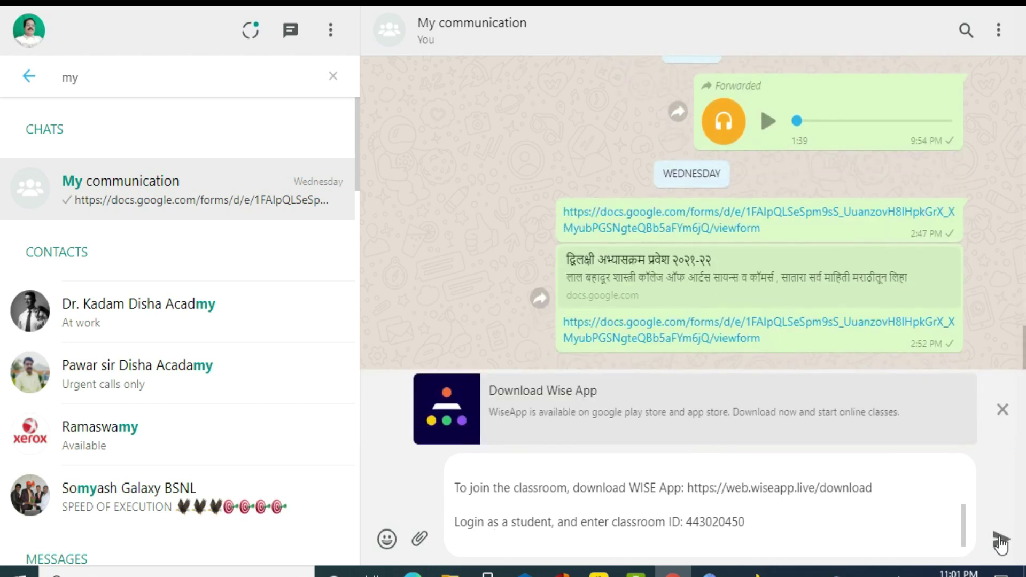
left_click(1000, 543)
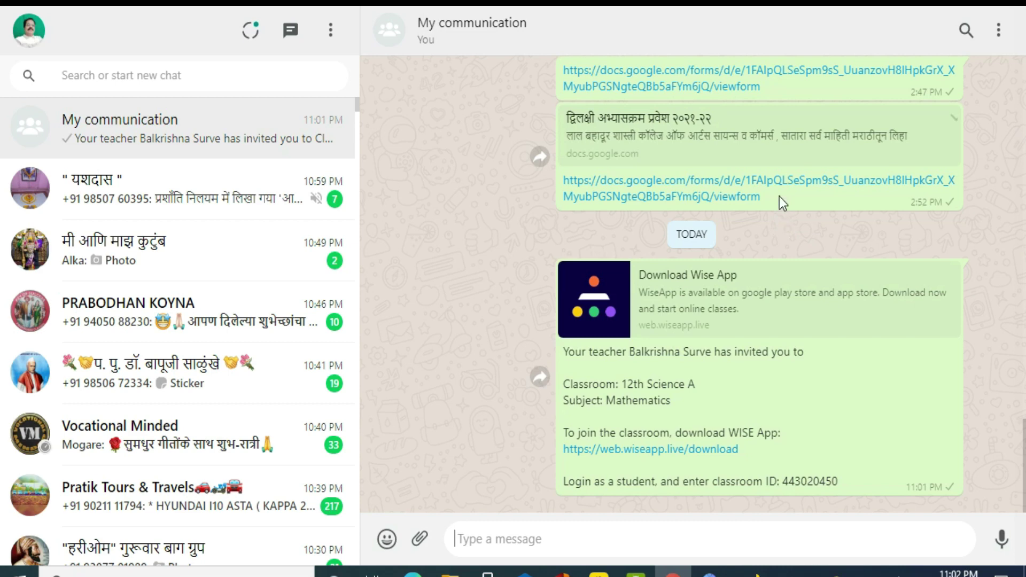
- Switch back to Wise and open the XII Computer Science classroom
key("alt+Tab")
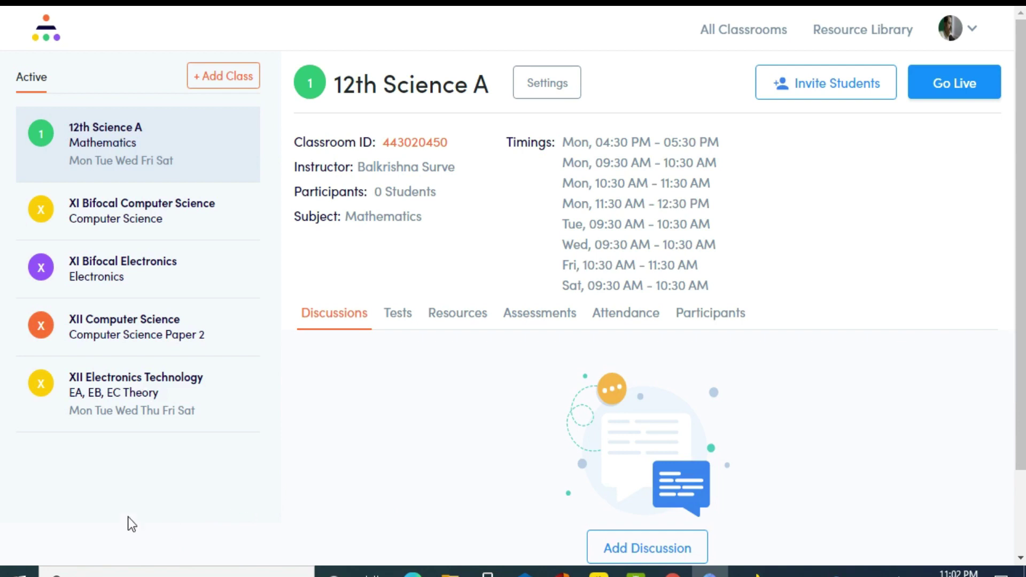
left_click(146, 330)
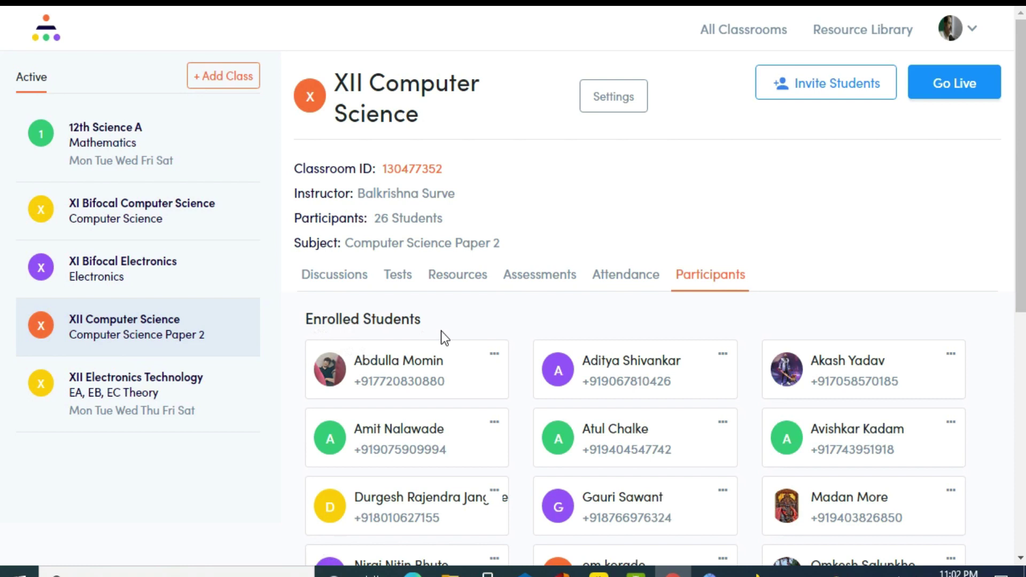
scroll(441, 331, "down", 8)
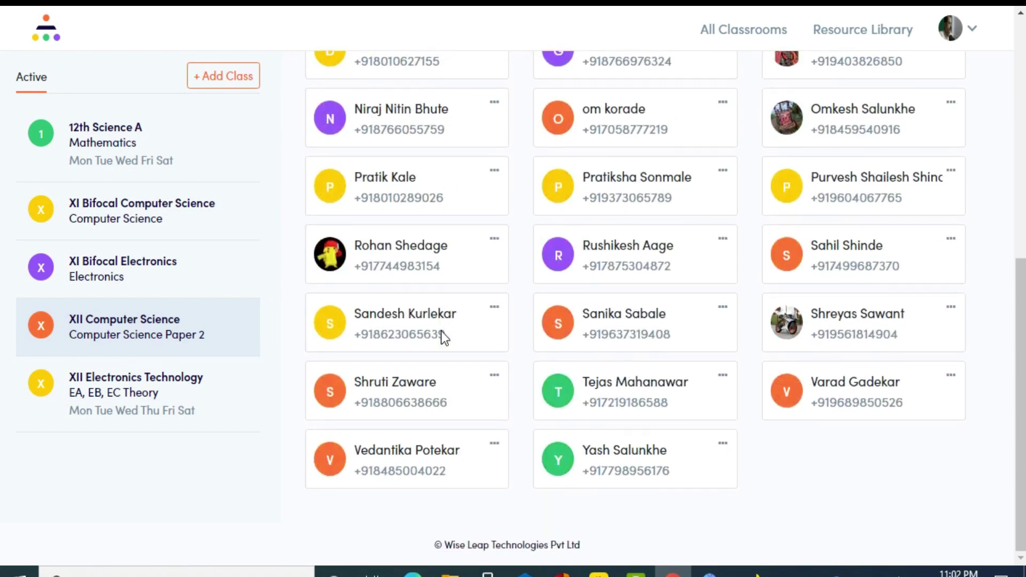
scroll(441, 331, "up", 9)
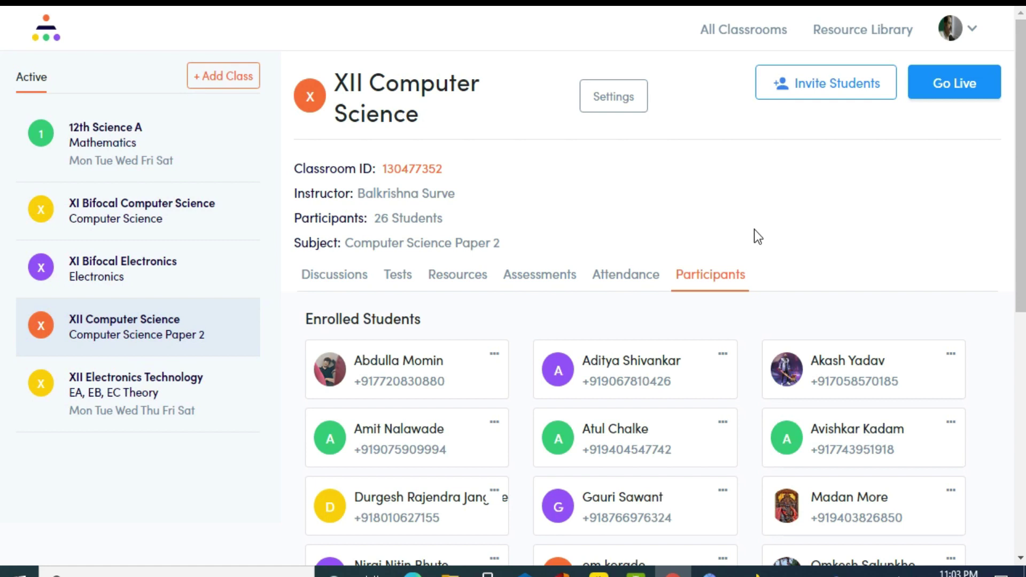
- Check the classroom settings, then scroll through the 26 enrolled students
left_click(620, 101)
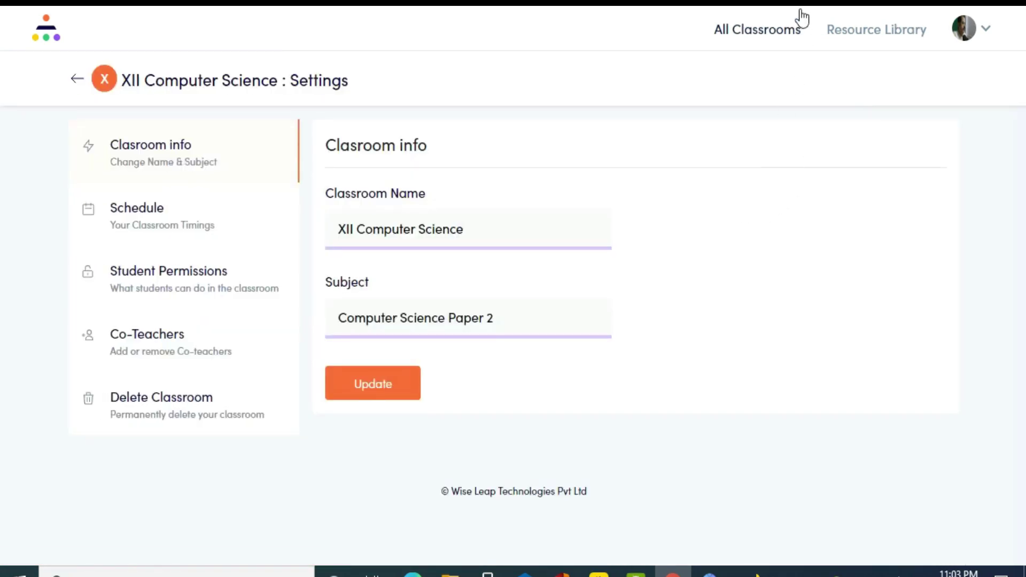
key("alt+Tab")
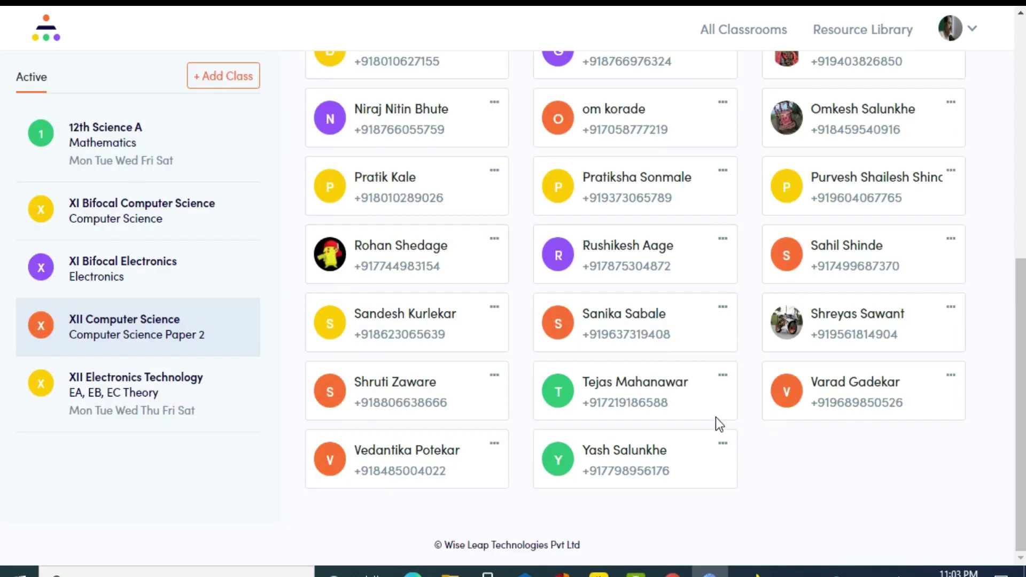
scroll(716, 425, "up", 3)
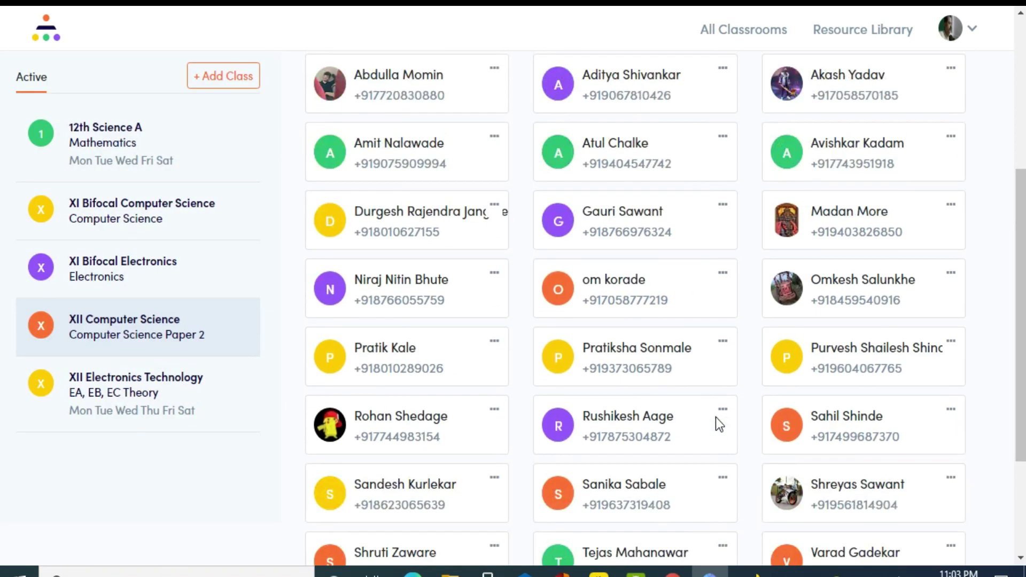
scroll(715, 418, "up", 3)
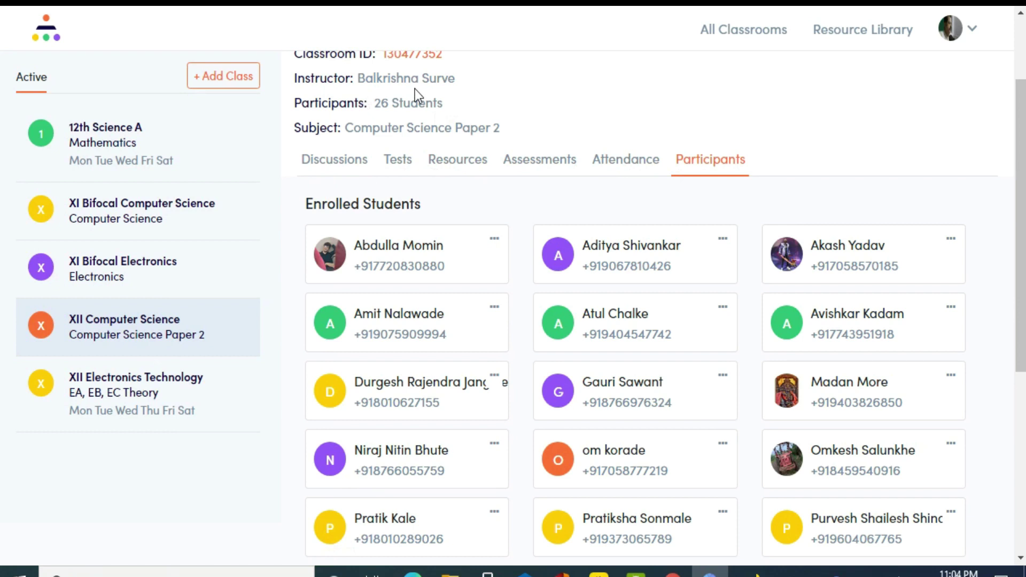
scroll(427, 107, "up", 2)
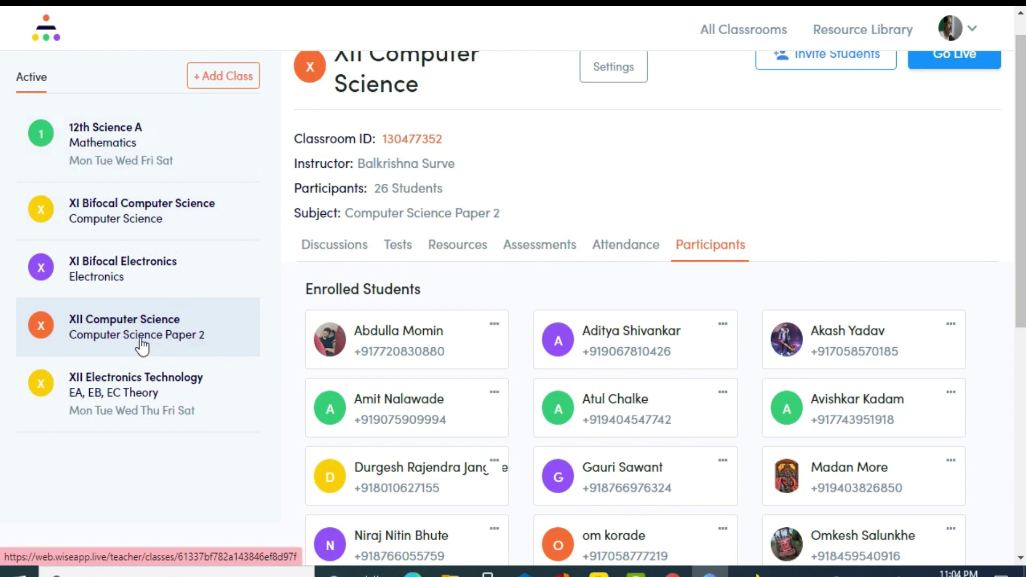
- Add a discussion titled 'Todays Lecture' with description 'Todays lecture is at 11:30 am'
left_click(354, 249)
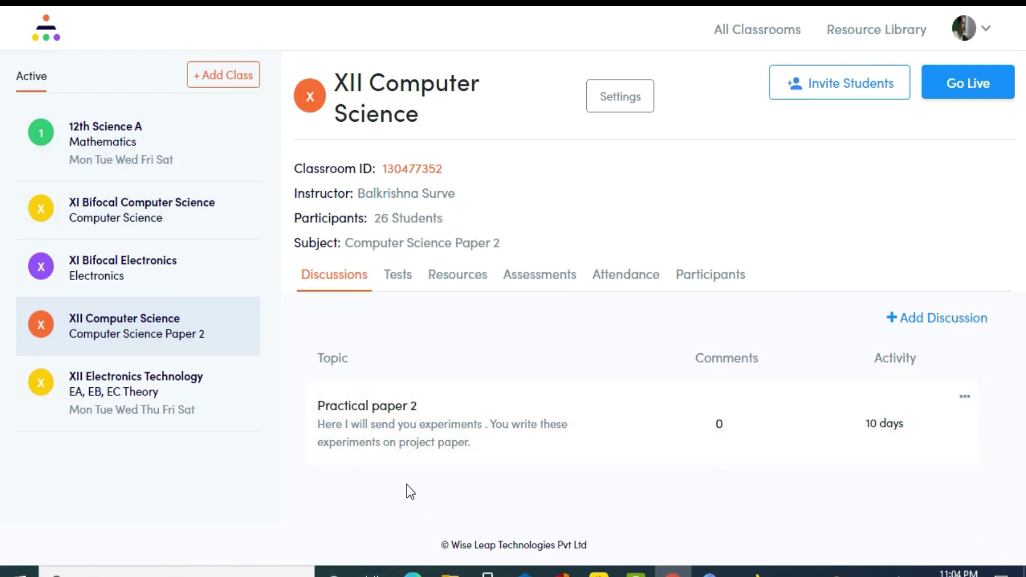
left_click(952, 319)
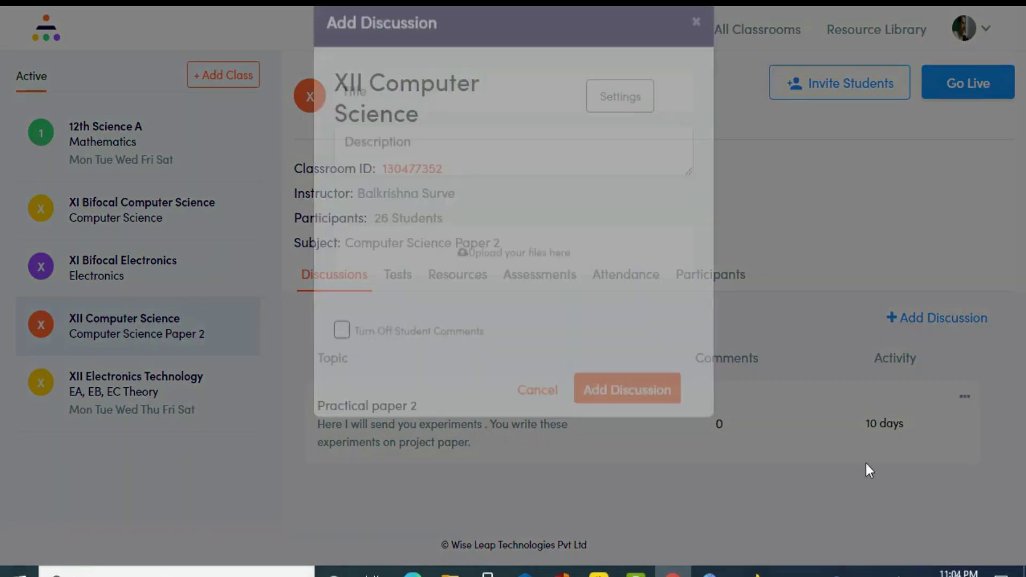
left_click(393, 167)
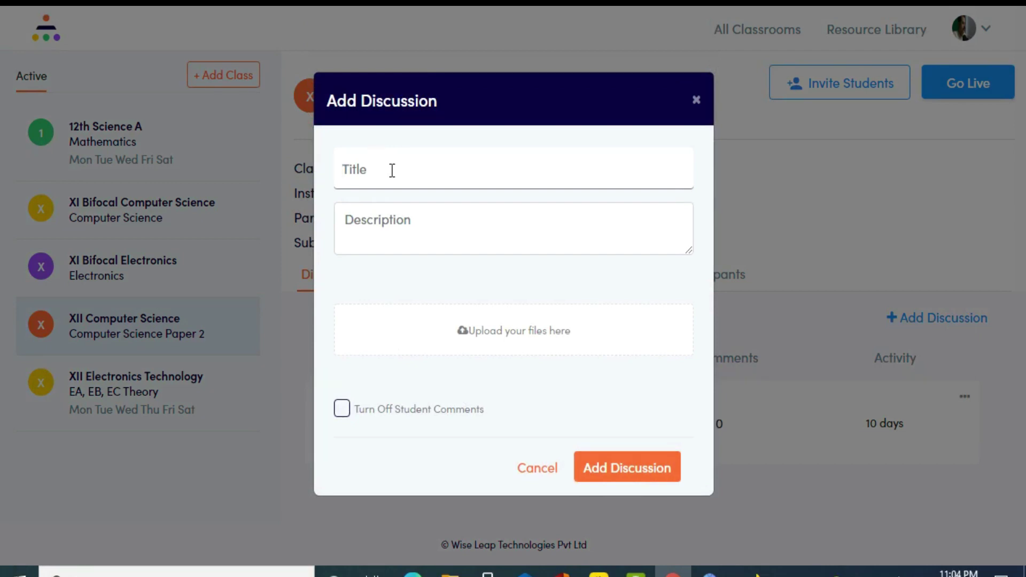
type("Todays Lecture")
left_click(429, 227)
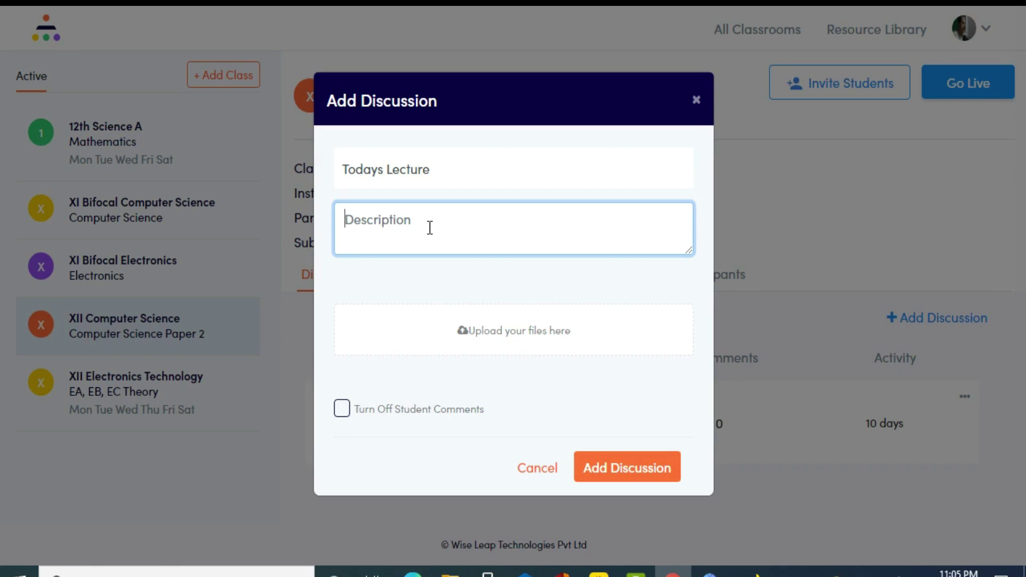
type("Todays lecture")
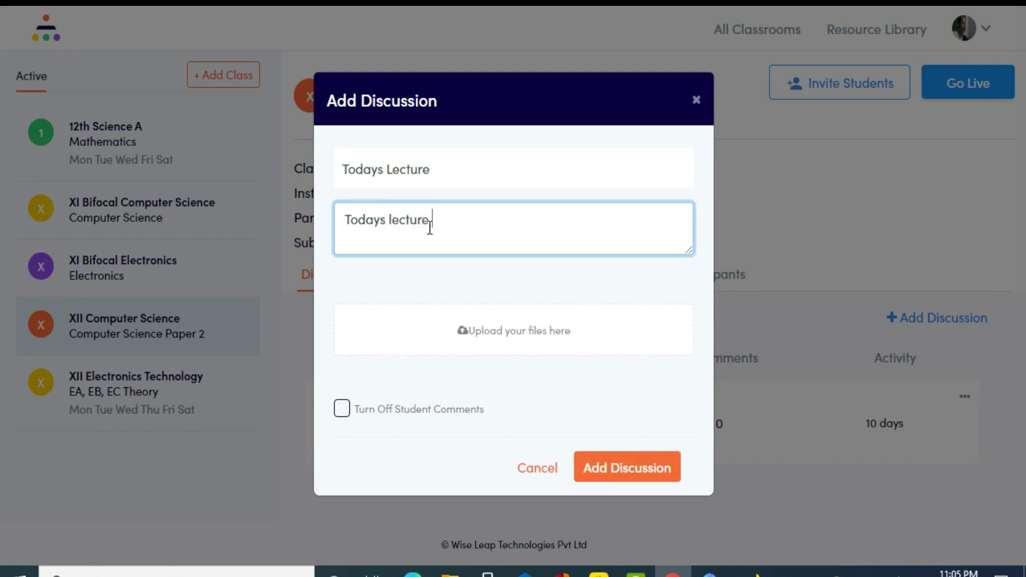
type(" is at 11:30 am")
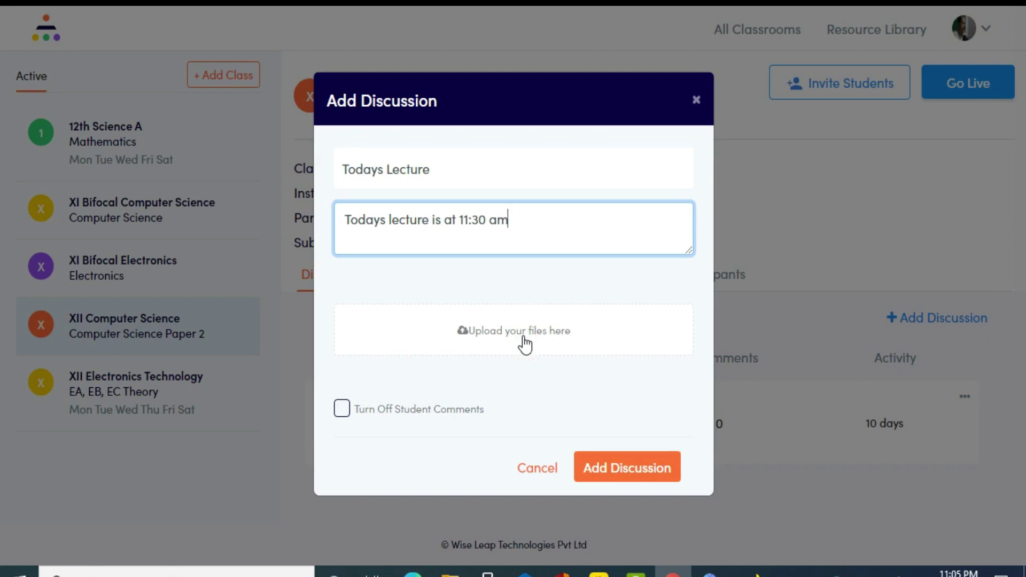
left_click(592, 469)
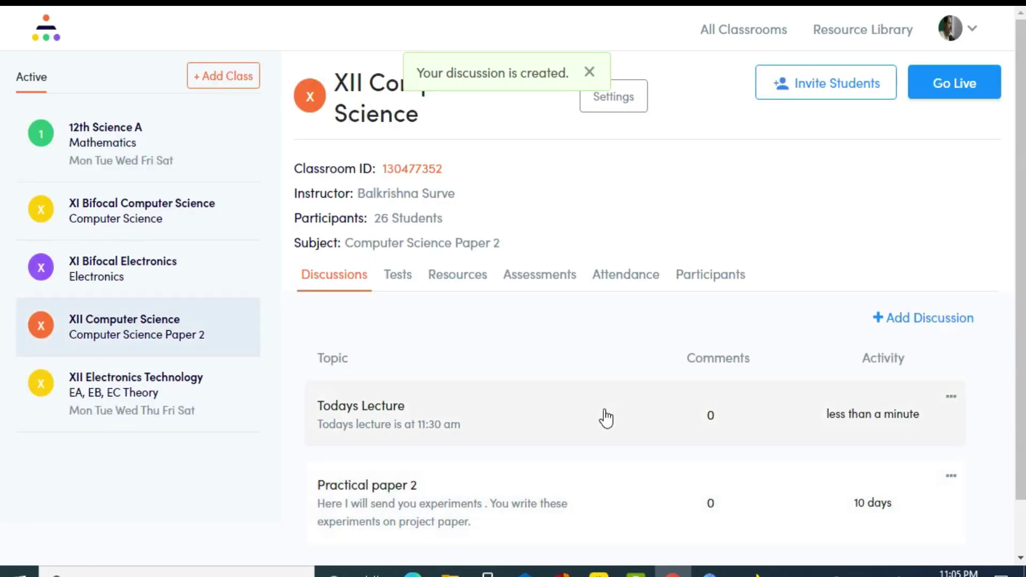
- Dismiss the discussion's edit/delete options and view the classroom's Tests section
scroll(605, 418, "down", 2)
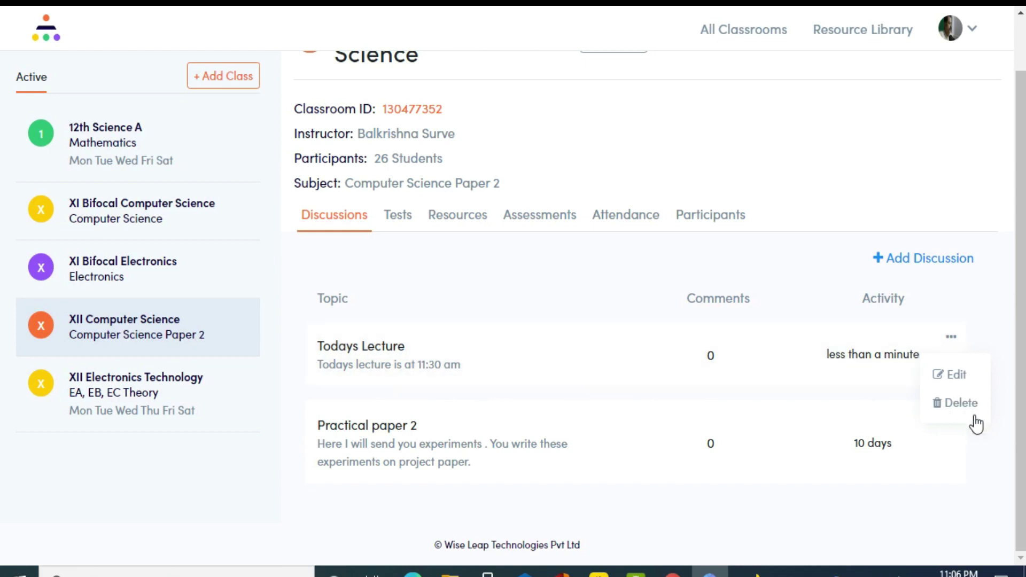
left_click(988, 309)
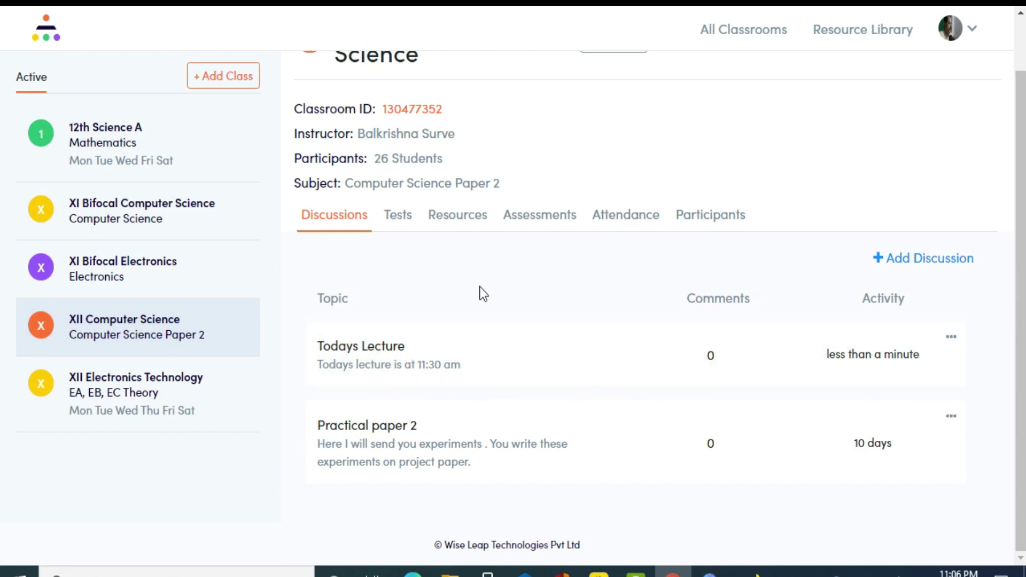
left_click(398, 217)
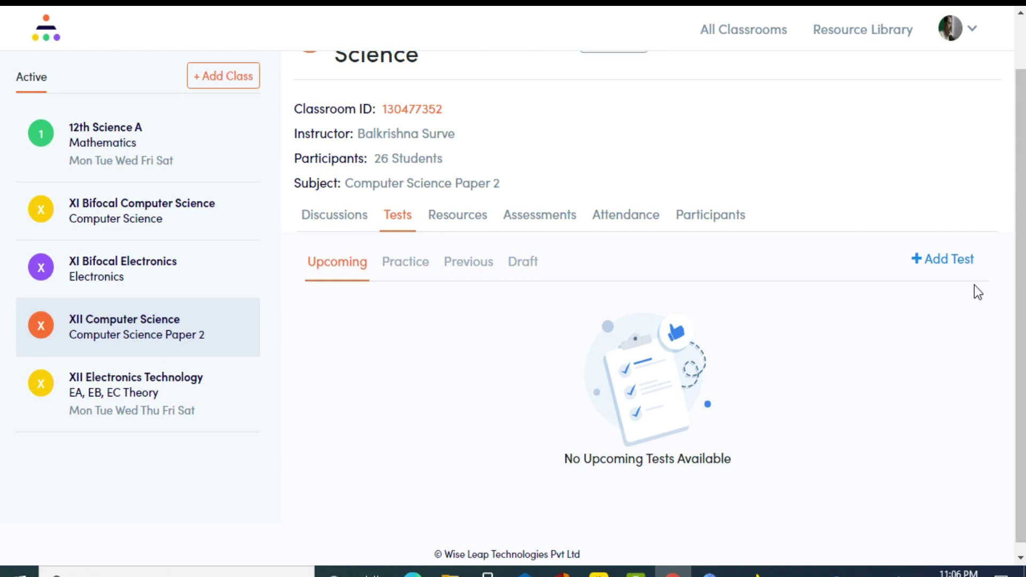
- Start a new Upload Question Paper test named 'Unit Test 4'
left_click(946, 262)
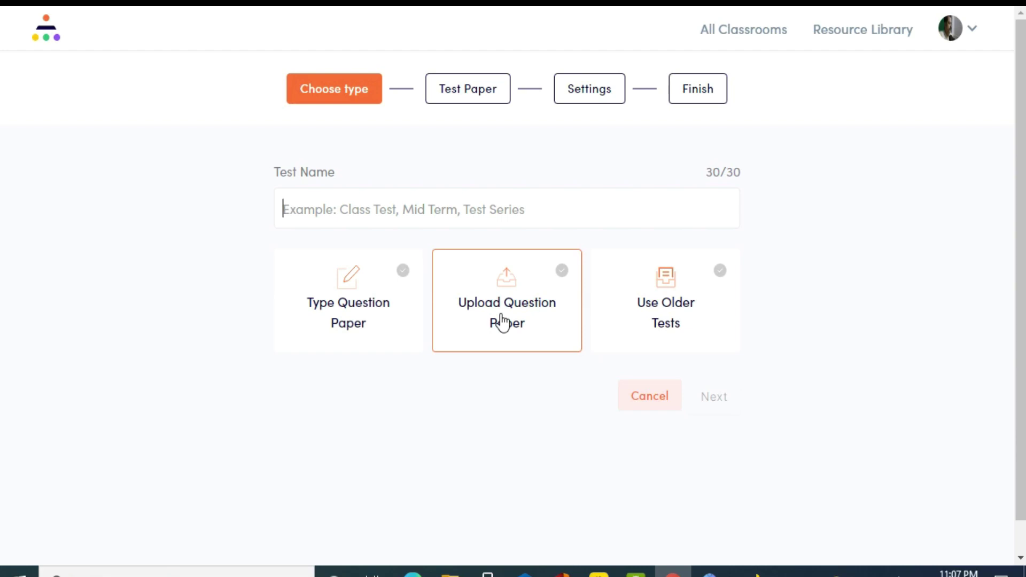
left_click(503, 323)
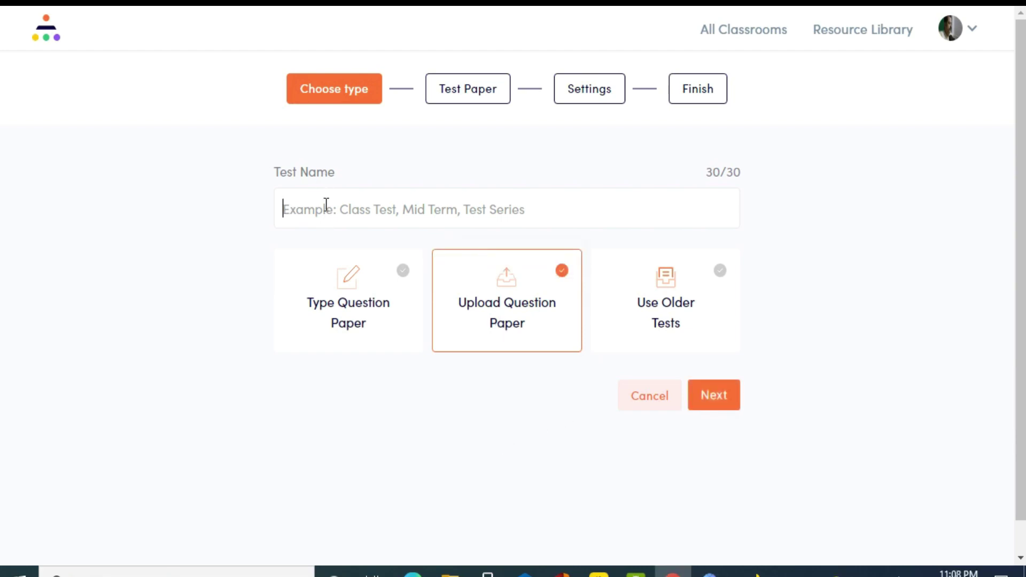
type("Uni")
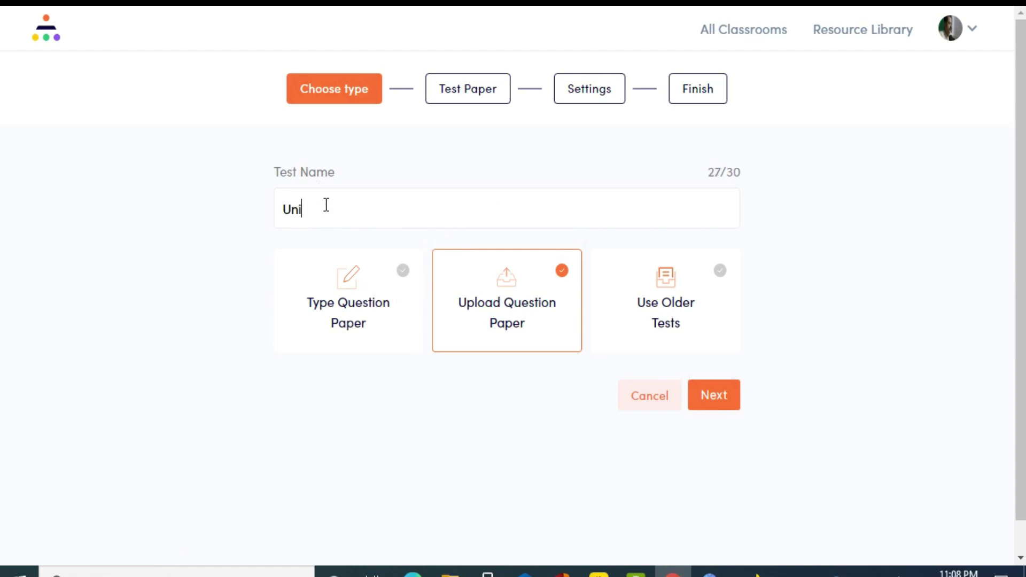
type("t Test 4")
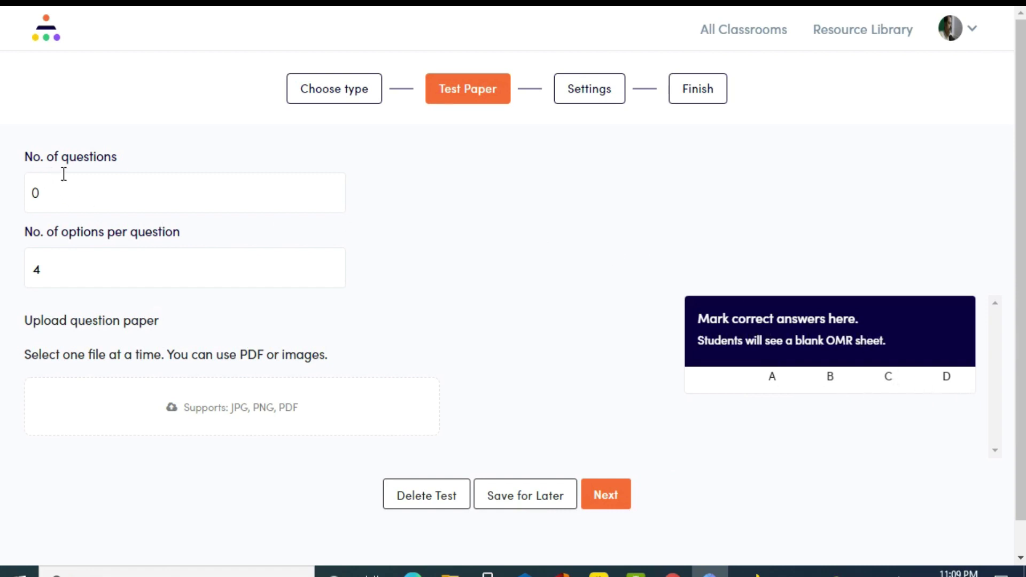
- Change the number of questions to 10 and apply it to the answer sheet
left_click(56, 196)
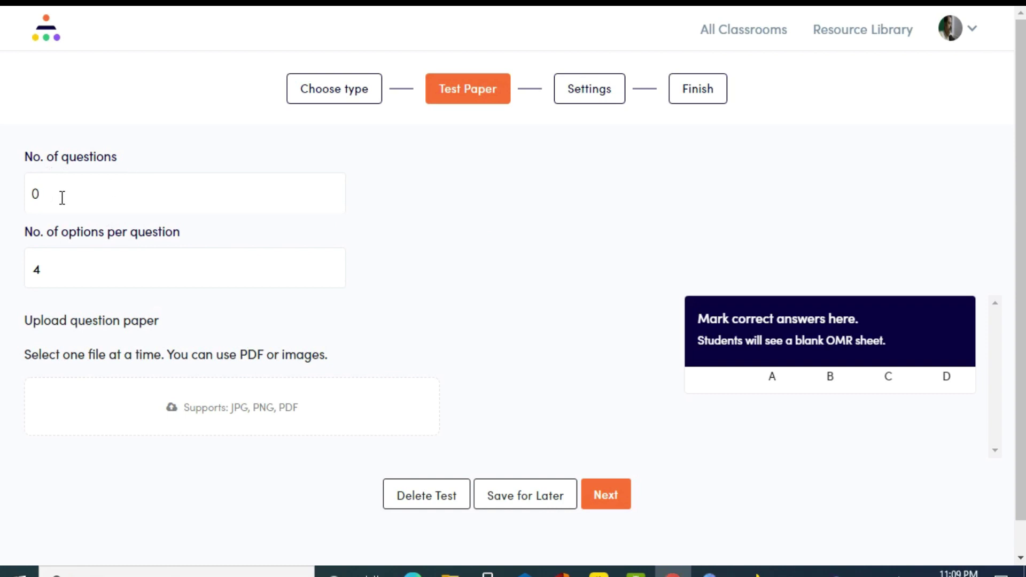
key("Left")
type("1")
left_click(677, 219)
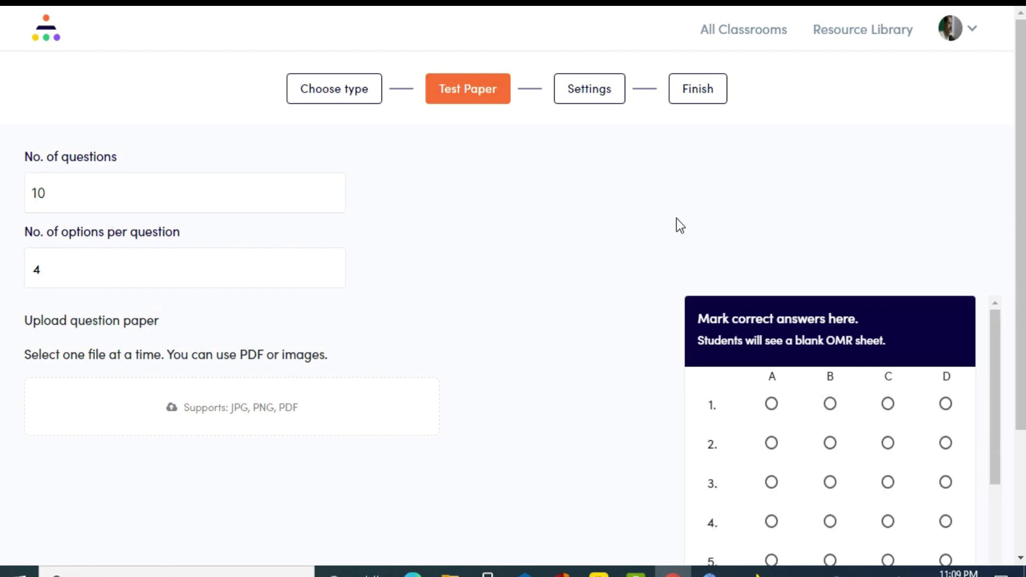
scroll(572, 254, "down", 3)
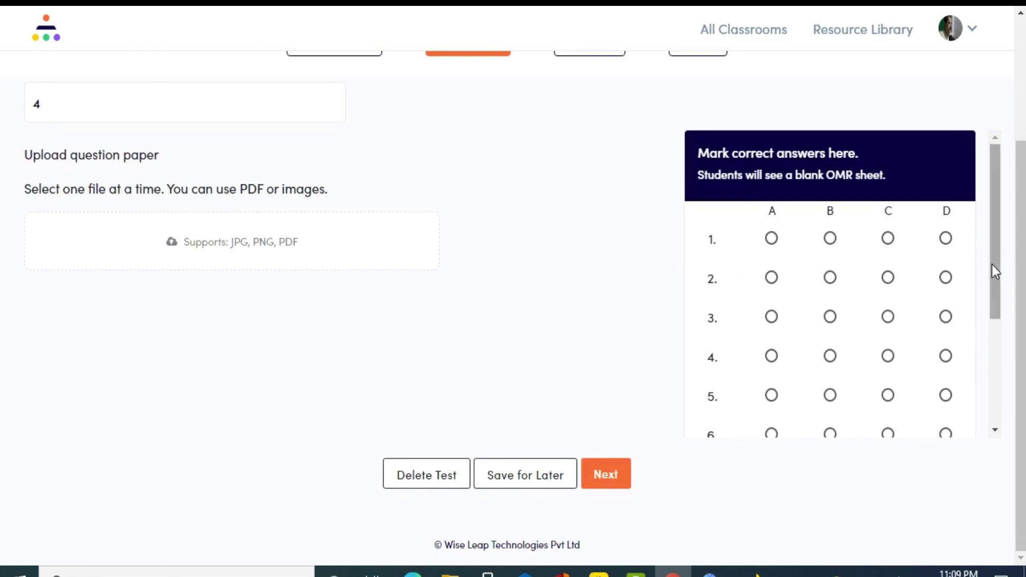
left_click_drag(996, 261, 977, 220)
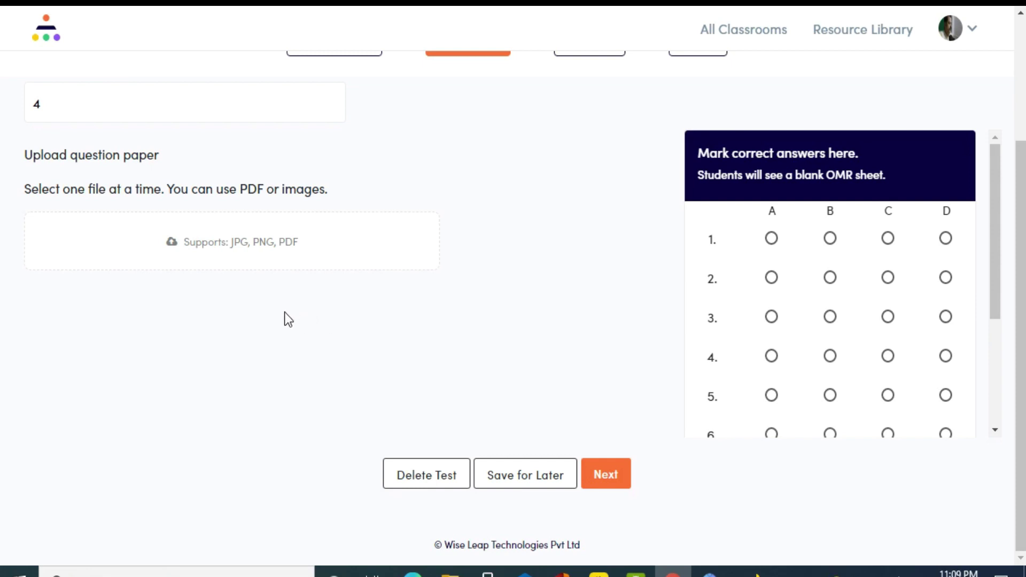
- Mark A, C and C as the correct answers for questions 1–3
left_click(771, 239)
left_click(888, 278)
left_click(886, 319)
scroll(390, 364, "up", 3)
scroll(390, 364, "down", 3)
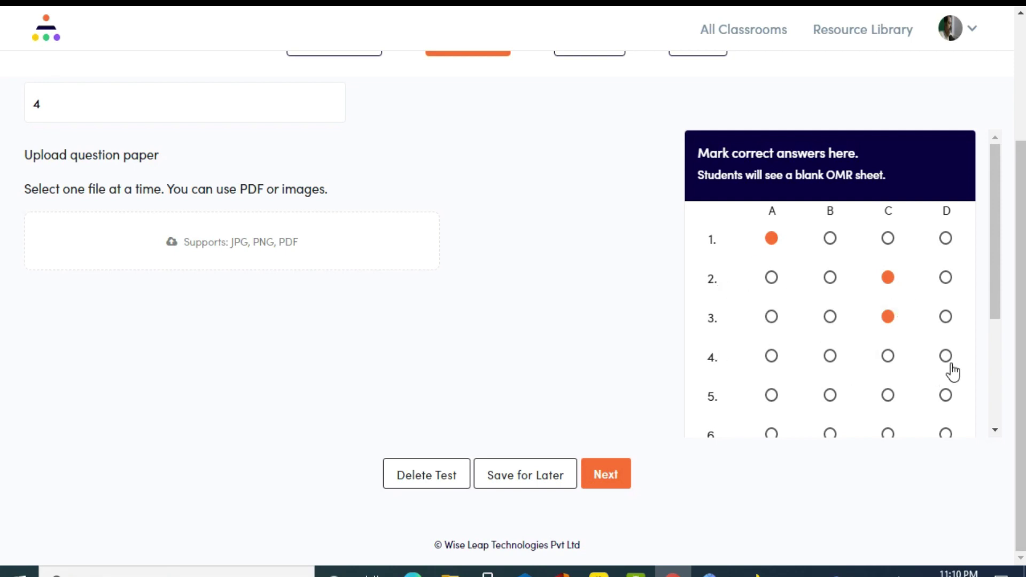
scroll(965, 359, "down", 4)
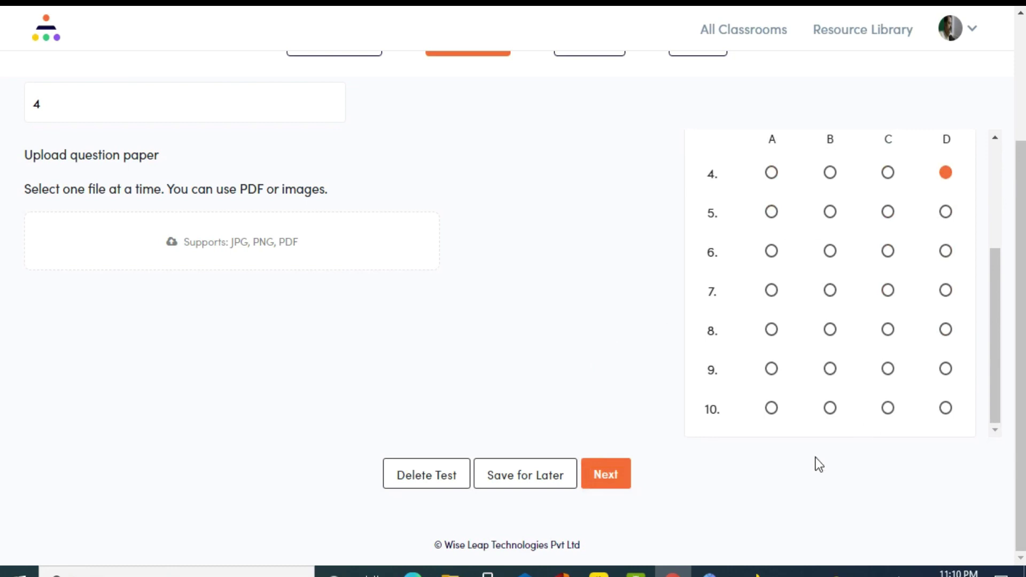
scroll(807, 331, "up", 4)
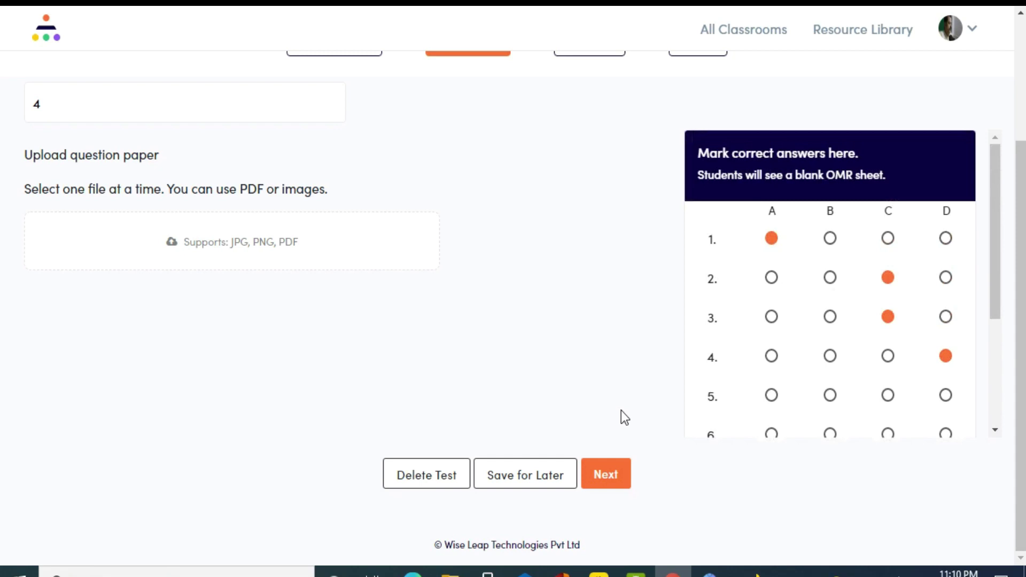
scroll(621, 411, "up", 2)
scroll(569, 373, "down", 3)
- Delete the uploaded-paper test and start a new Type Question Paper test
left_click(428, 480)
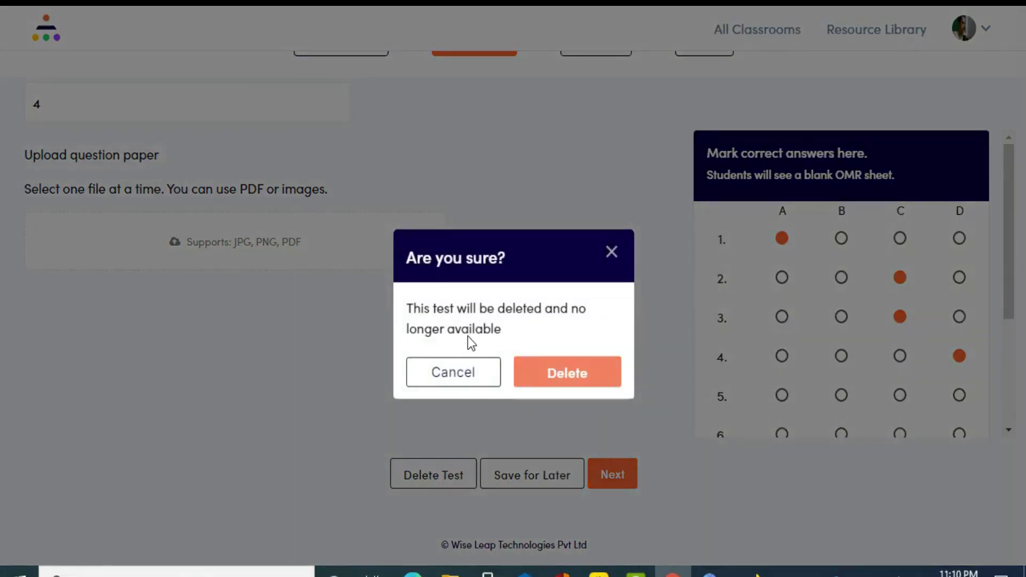
left_click(556, 385)
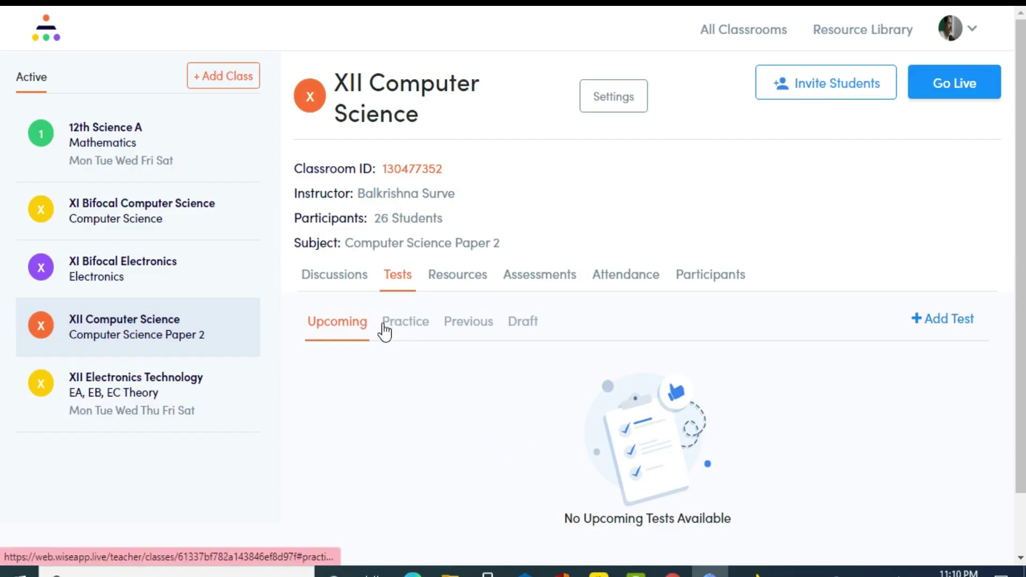
left_click(943, 321)
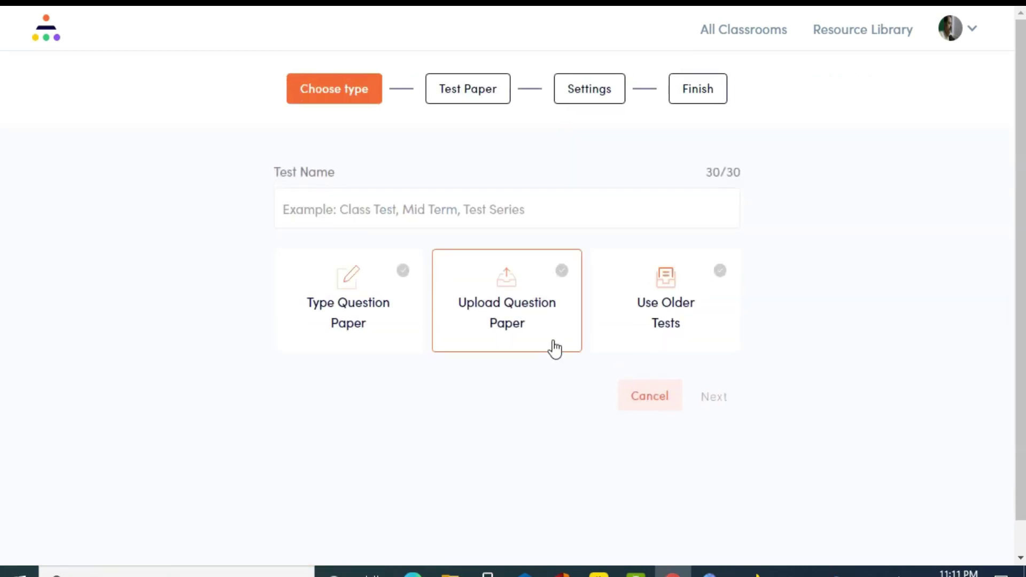
left_click(349, 294)
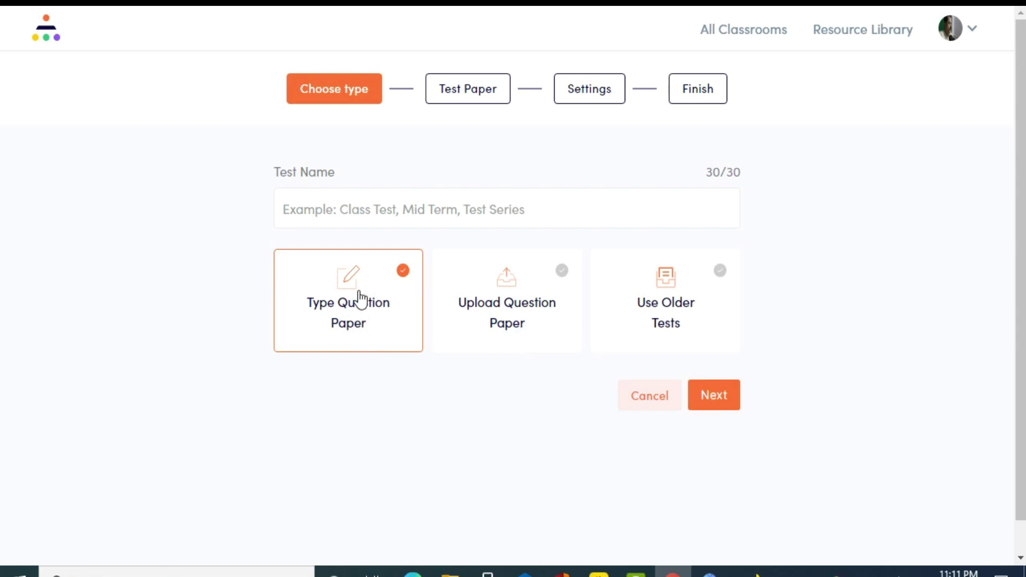
- Name the test 'Unit Teast 6' and continue to the test paper step
left_click(332, 210)
type("Unit Teast 6")
left_click(376, 326)
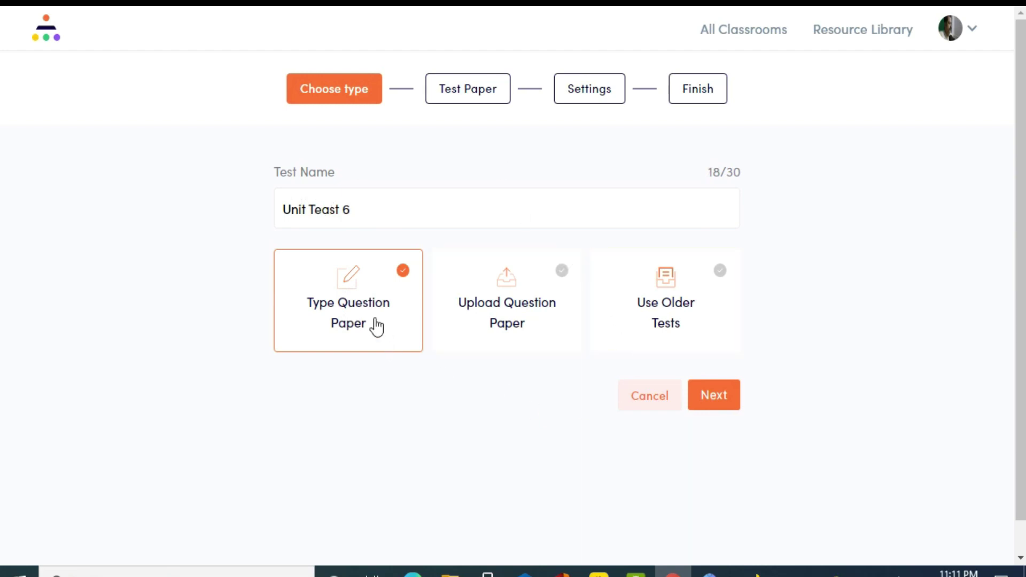
left_click(713, 402)
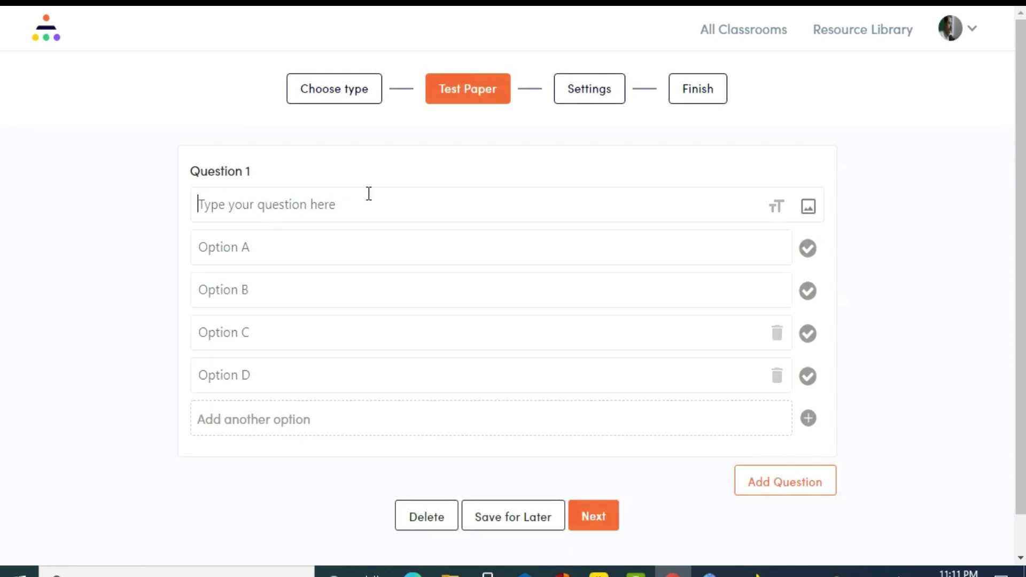
- Paste '..... Semiconductor is used In Red LED' as Question 1 with options aa, aaaa, aaaaaa, aaaaaaa
type("..... Semiconductor is used In Red LED")
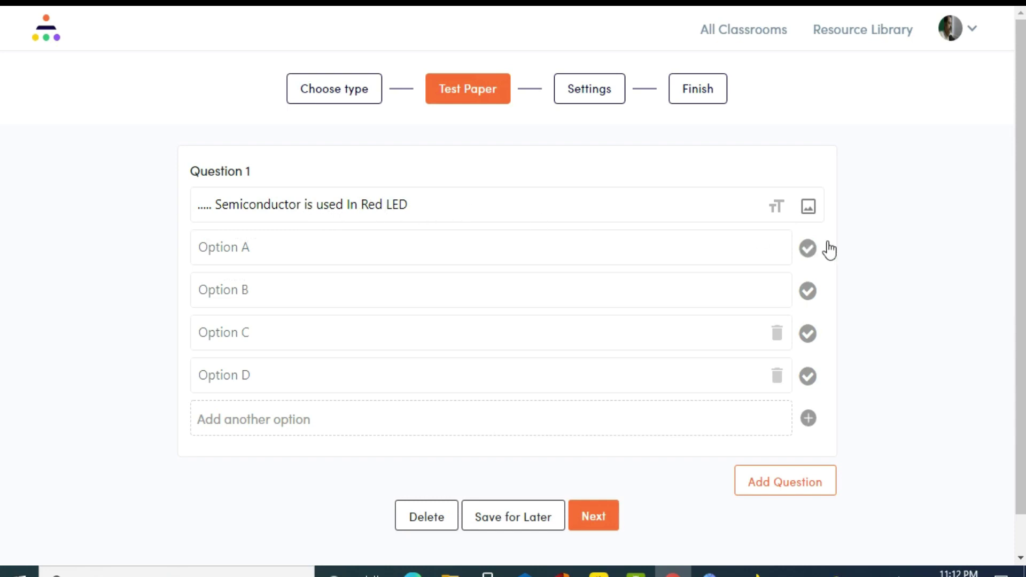
left_click(340, 261)
type("a")
key("BackSpace")
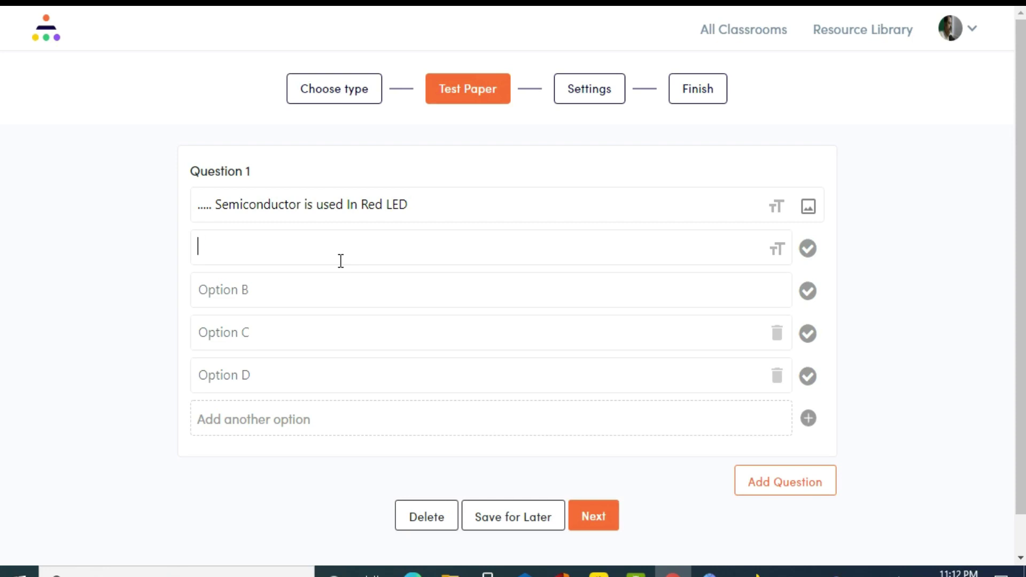
type("aa")
left_click(309, 295)
type("aaaa")
left_click(263, 340)
type("aaaaaa")
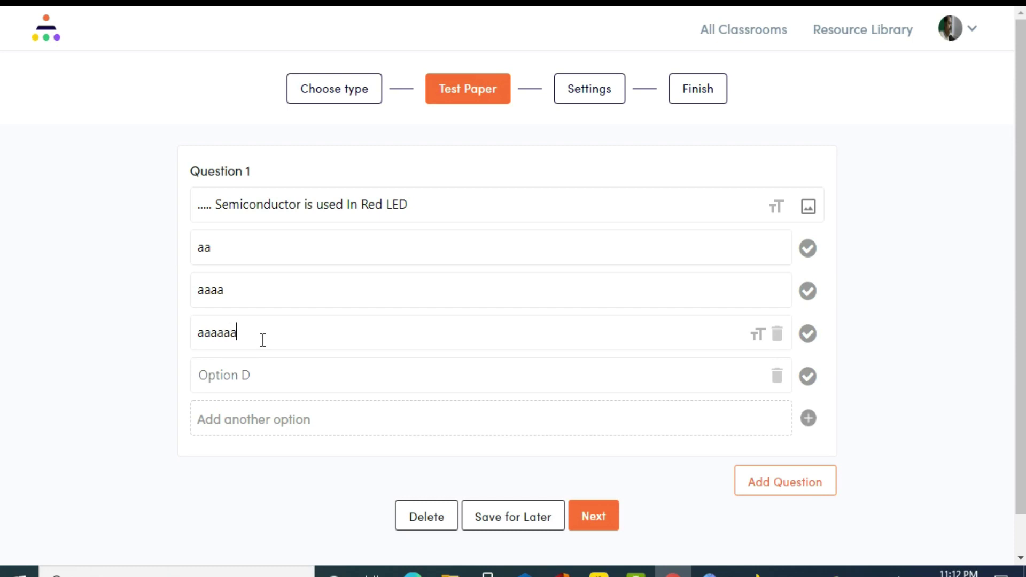
left_click(271, 374)
type("aaaaaaa")
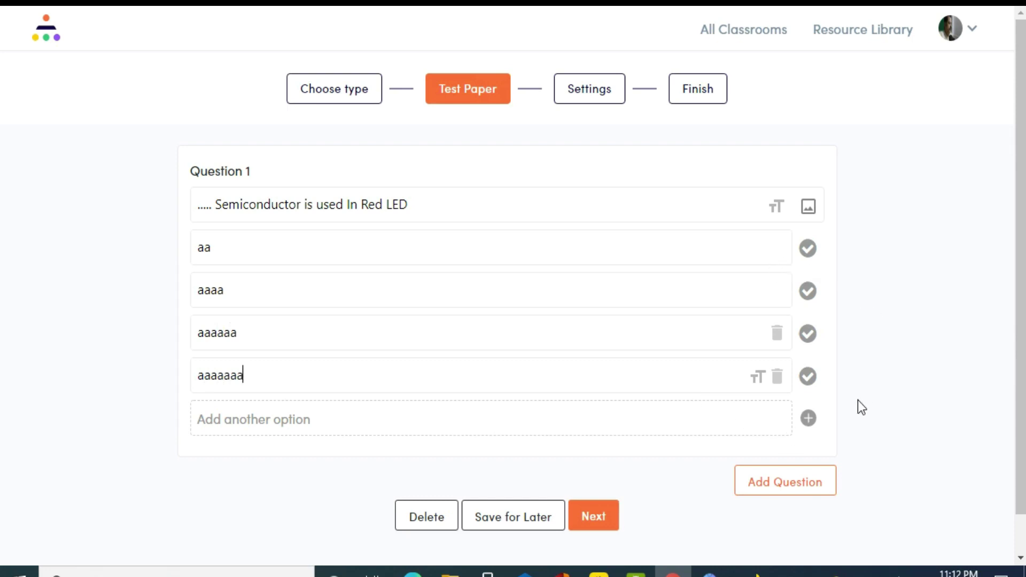
- Save Question 1 and add a blank Question 2, marking its option D as correct
scroll(857, 400, "down", 1)
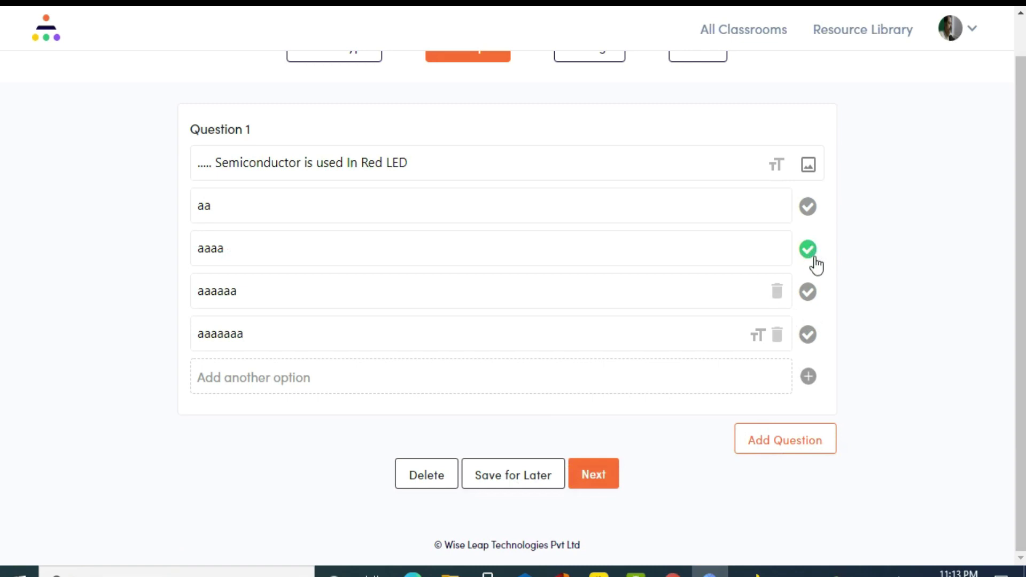
left_click(784, 445)
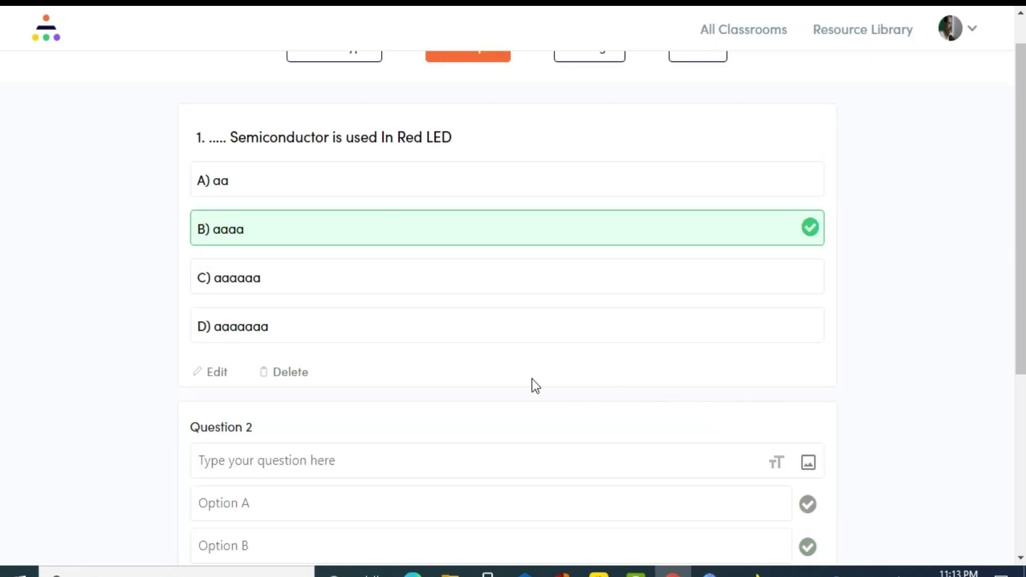
scroll(531, 380, "down", 3)
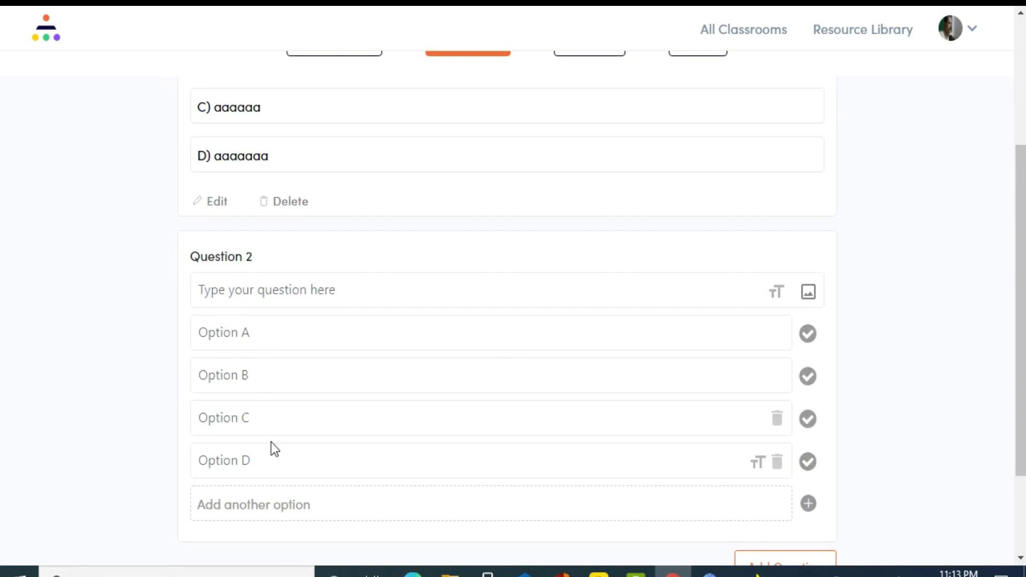
scroll(272, 443, "down", 2)
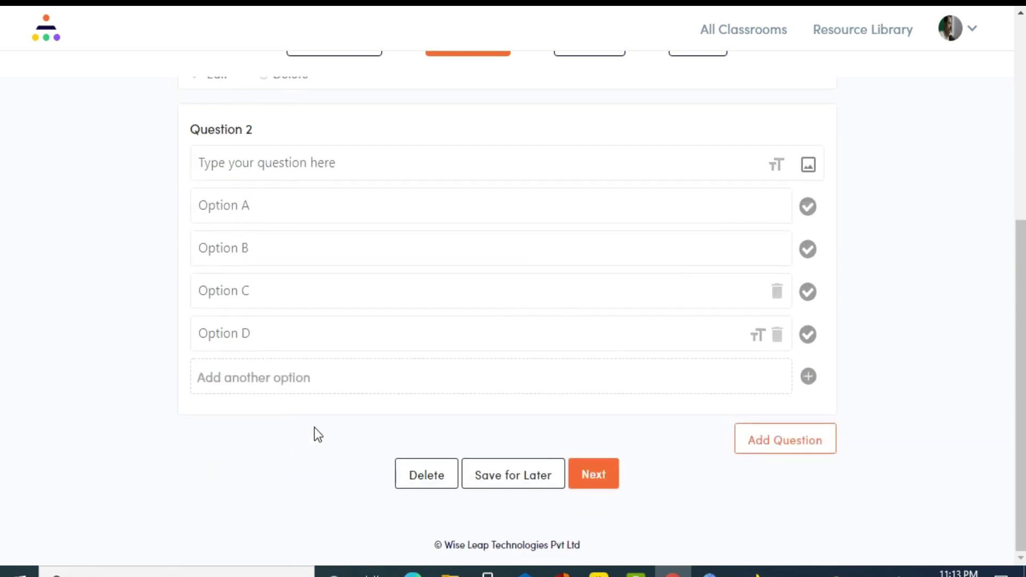
left_click(809, 334)
scroll(543, 396, "up", 5)
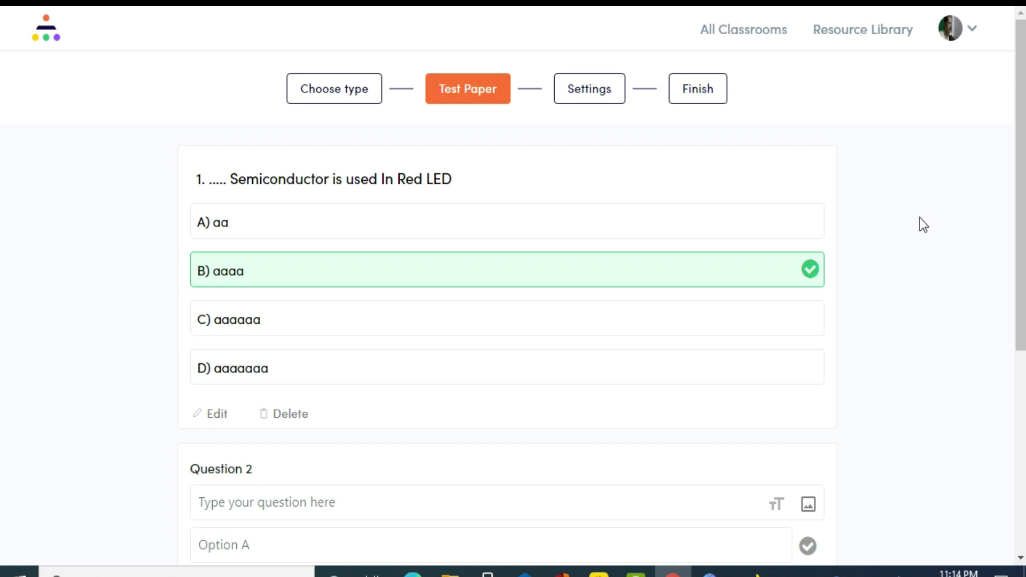
scroll(919, 218, "down", 6)
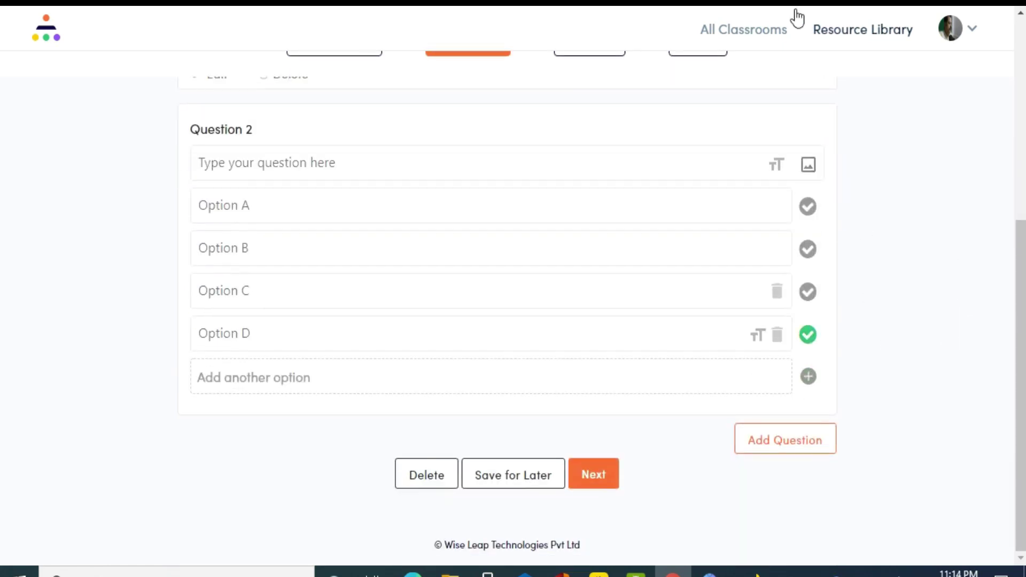
- Return to the XII Computer Science classroom and browse its Resources file list
left_click(743, 29)
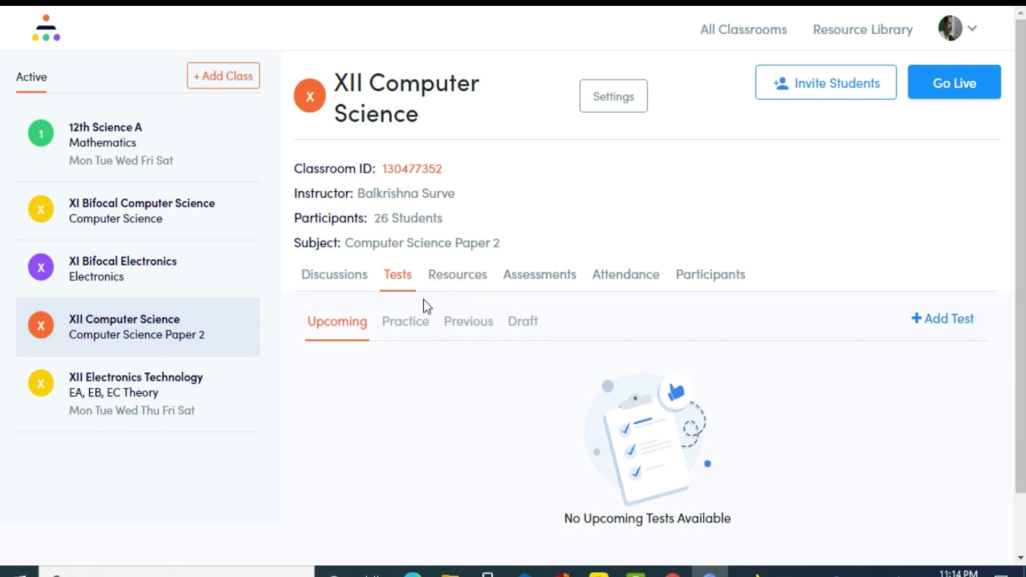
left_click(466, 276)
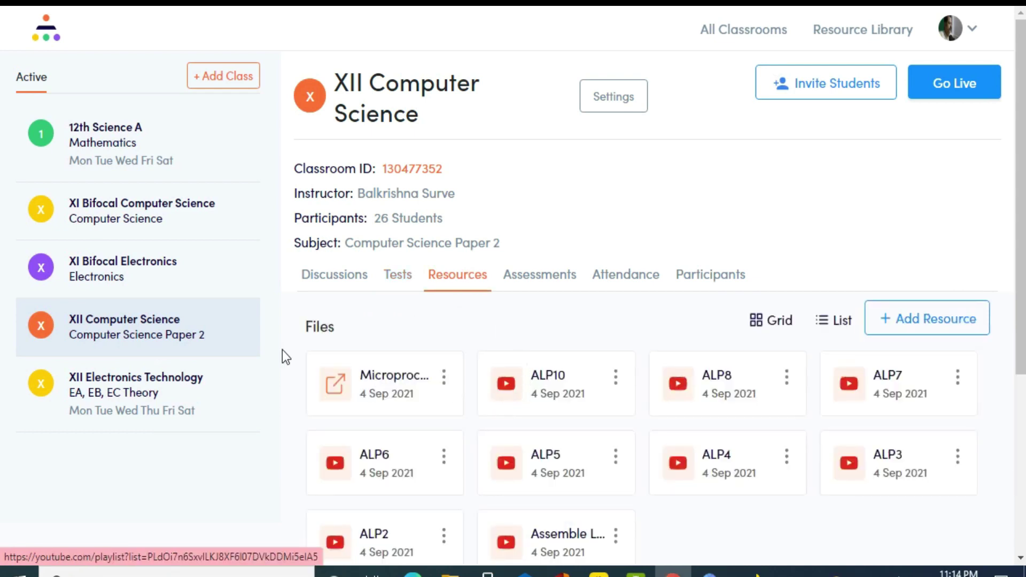
scroll(271, 347, "down", 3)
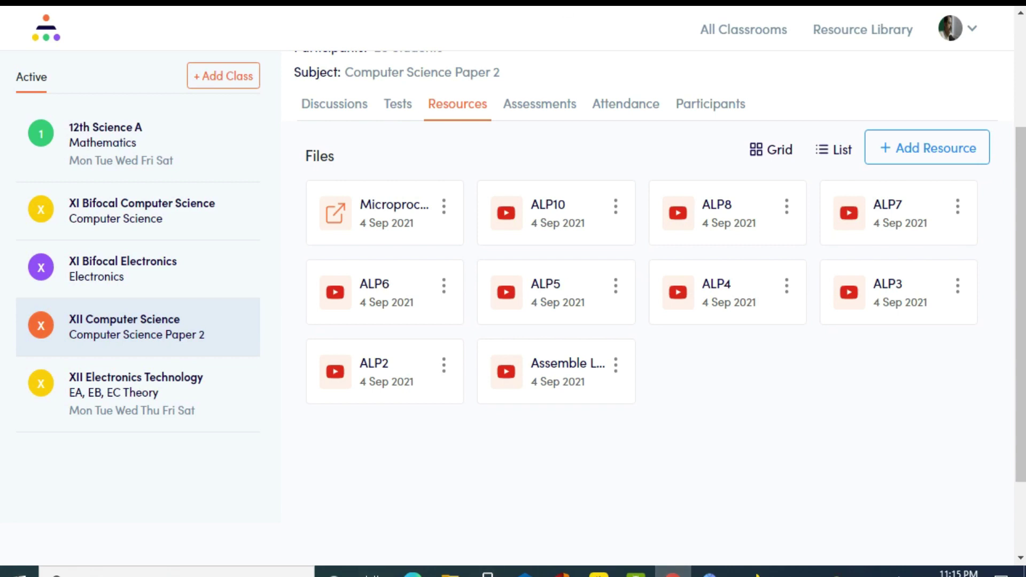
- Start a new XII Computer Science assessment with the topic 'Semiconductors'
left_click(540, 104)
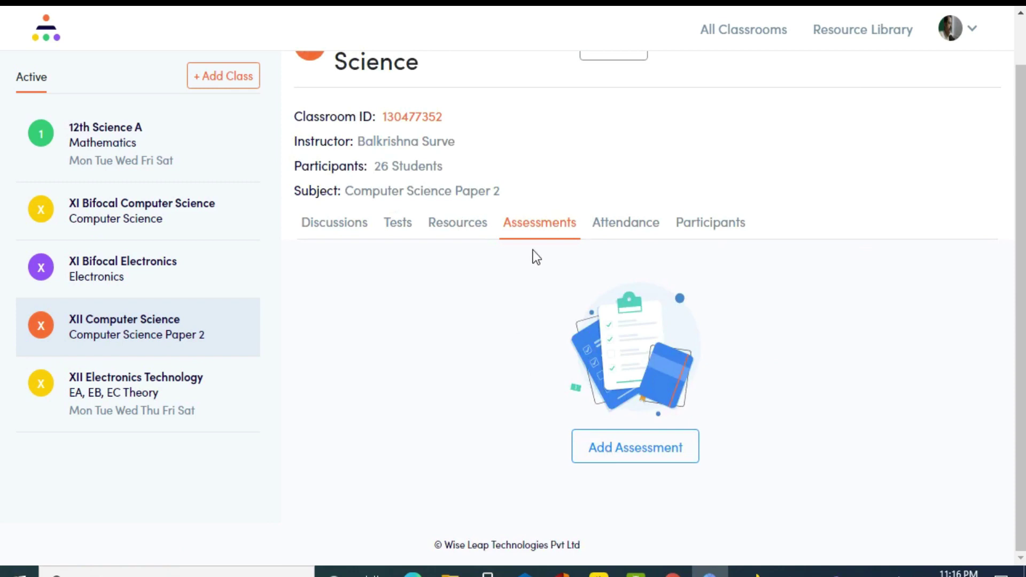
left_click(642, 451)
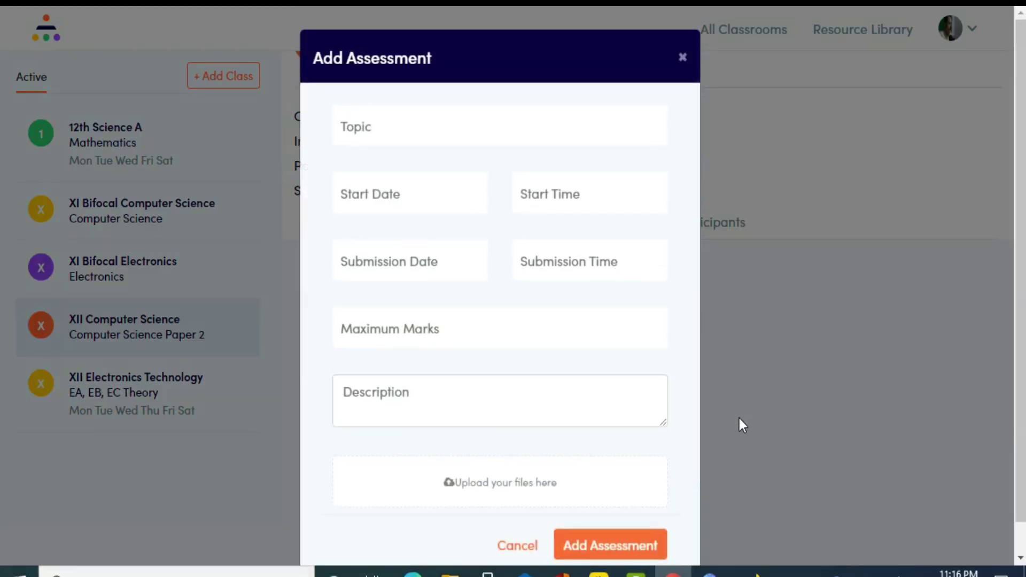
left_click(413, 133)
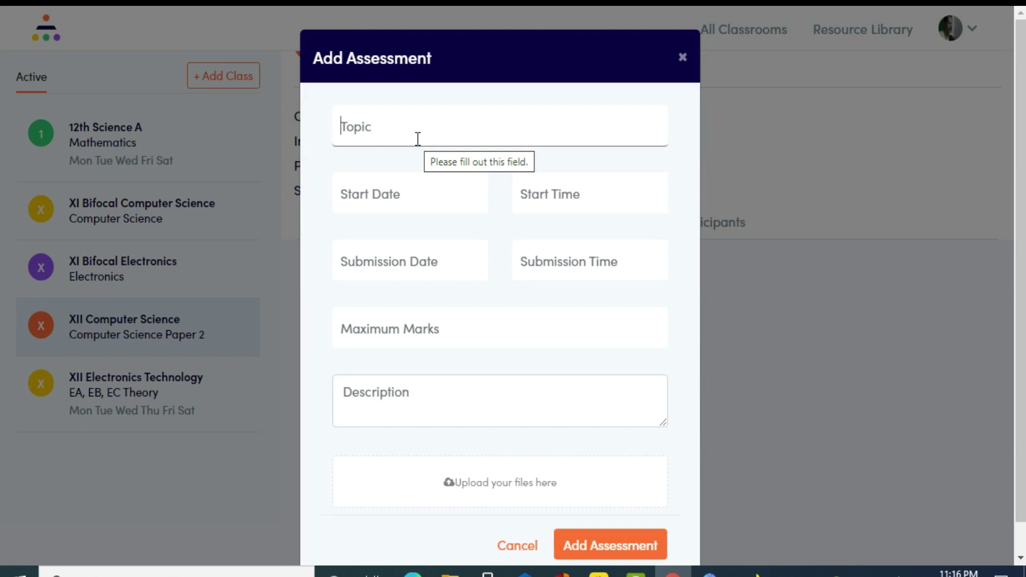
type("Semiconductors")
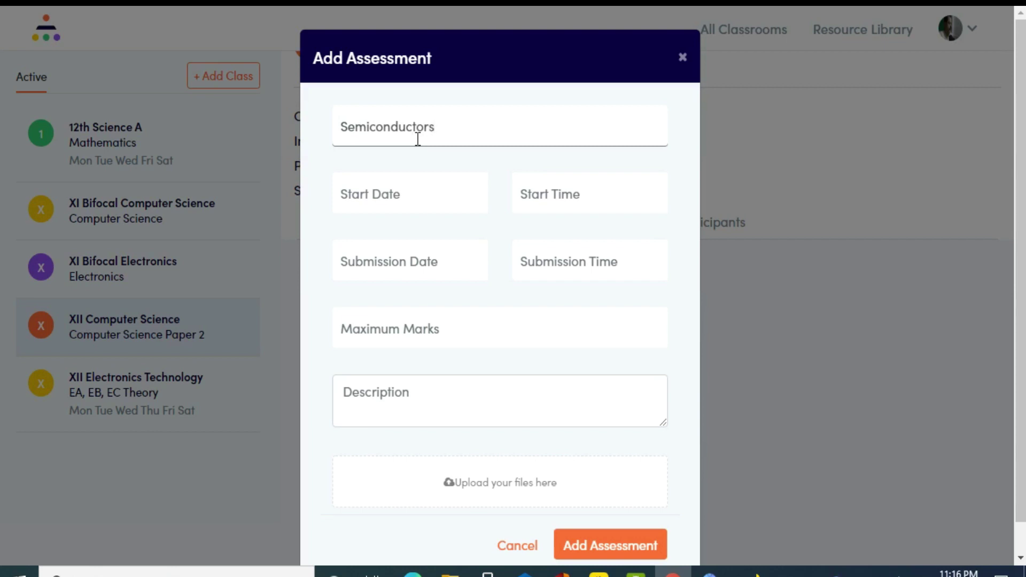
- Set the assessment start to 14/09/2021 at 11:16 PM
left_click(406, 196)
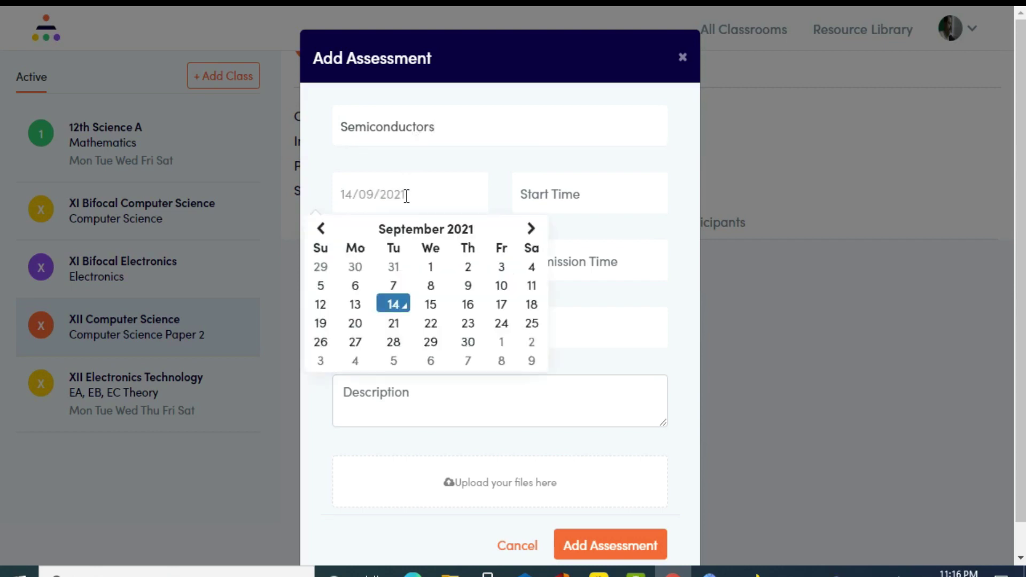
left_click(392, 304)
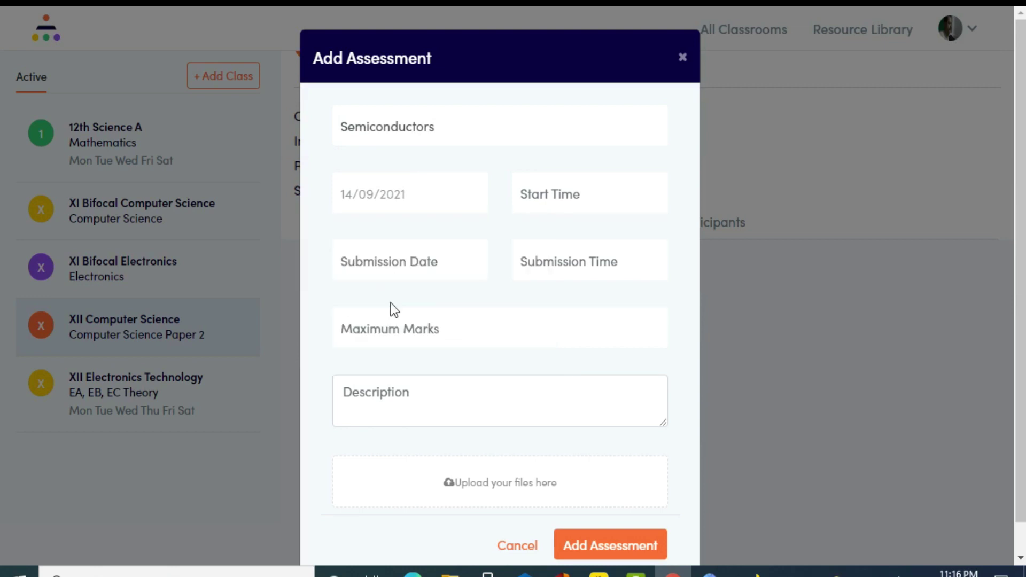
left_click(592, 192)
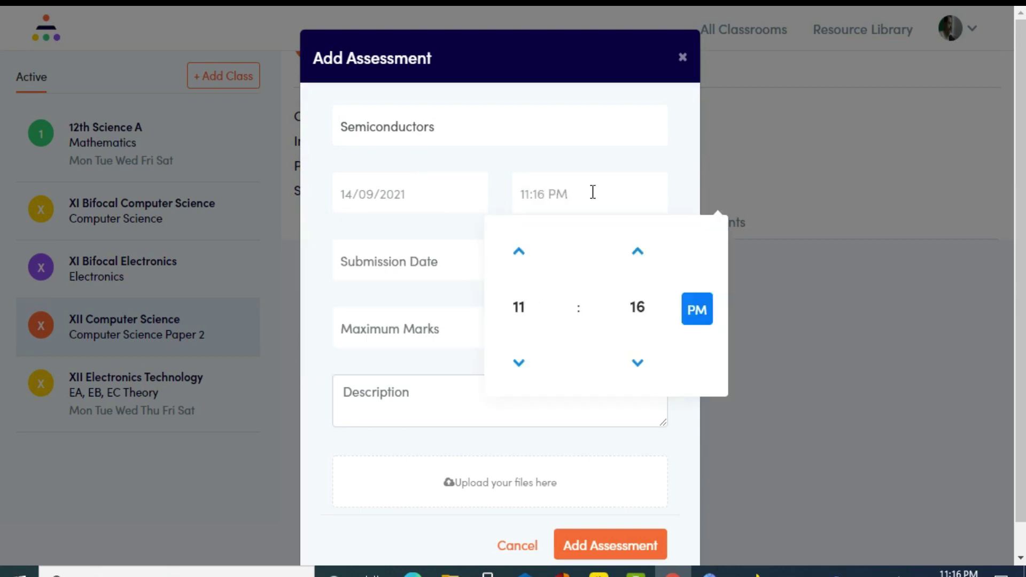
left_click(421, 198)
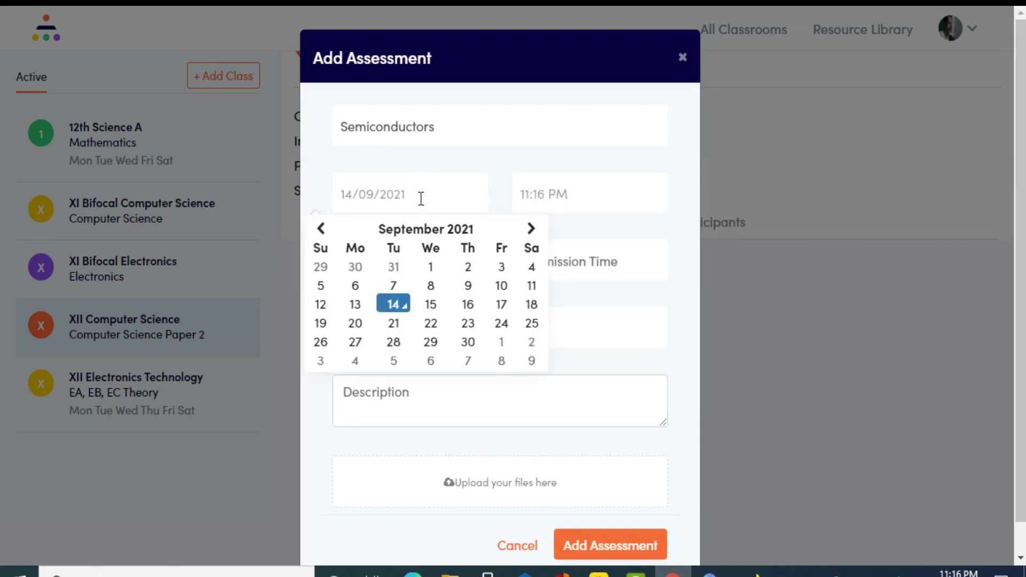
left_click(482, 162)
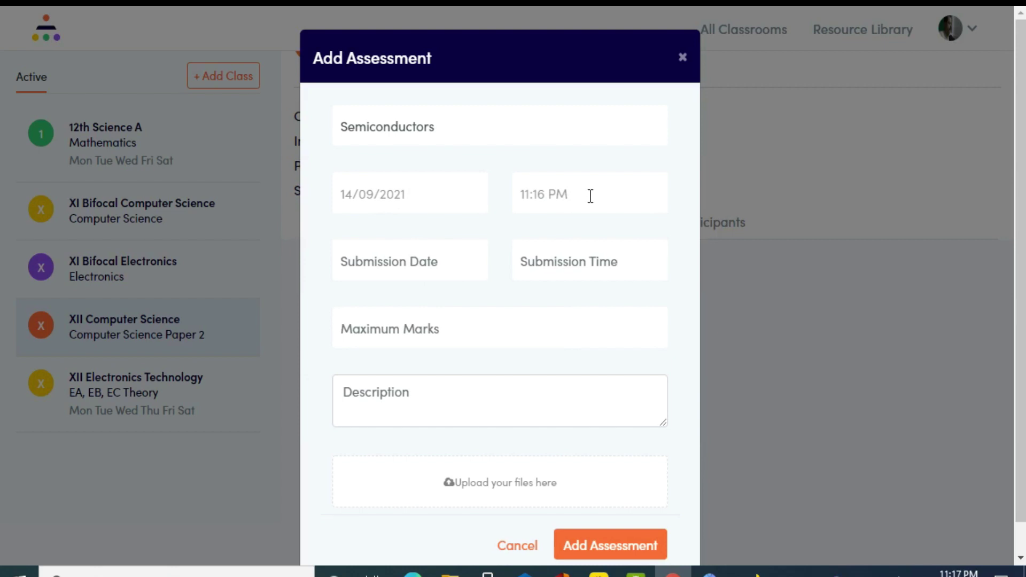
- Set the submission deadline to 16/09/2021 at 11:17 AM
left_click(457, 263)
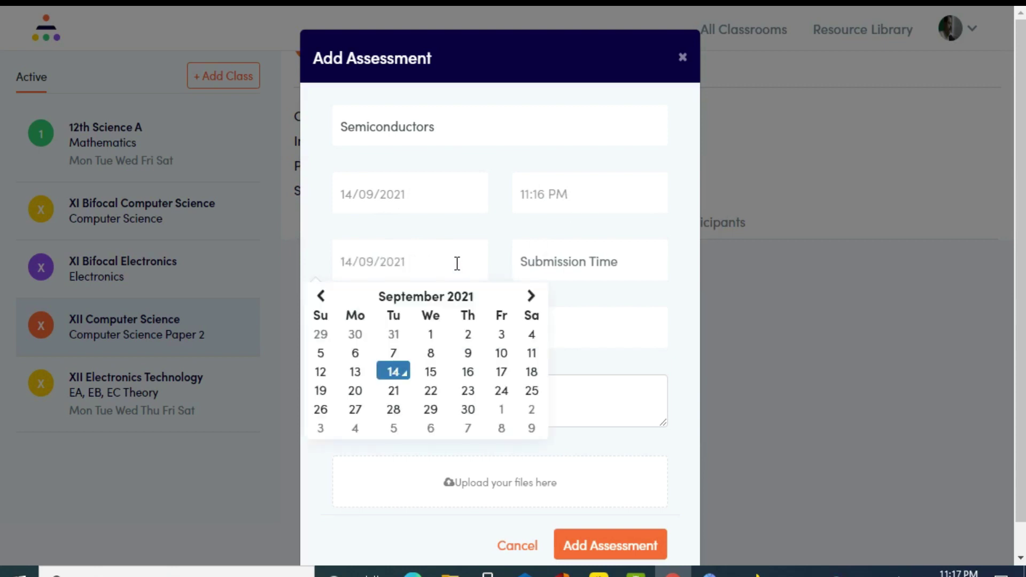
left_click(468, 370)
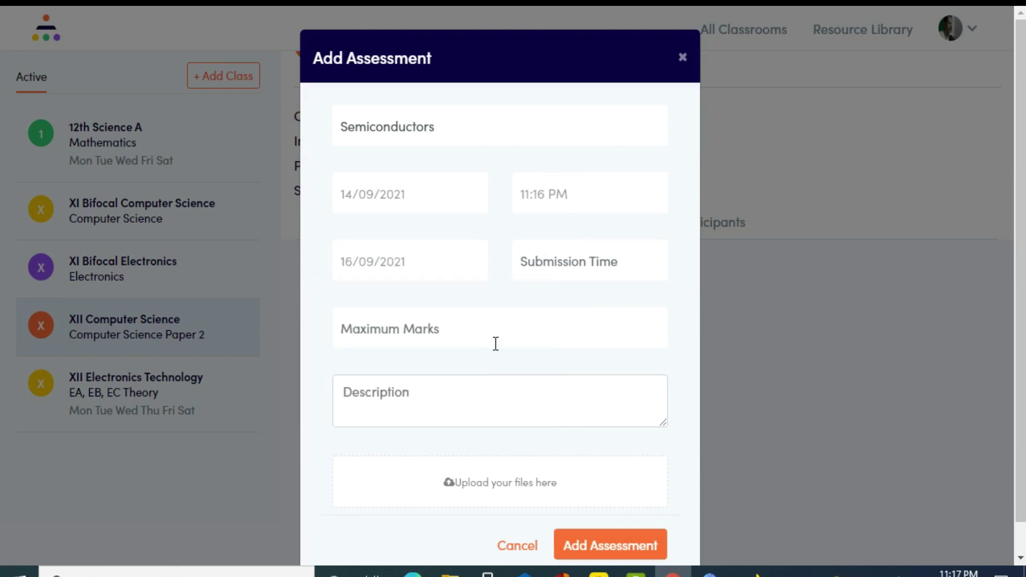
left_click(572, 268)
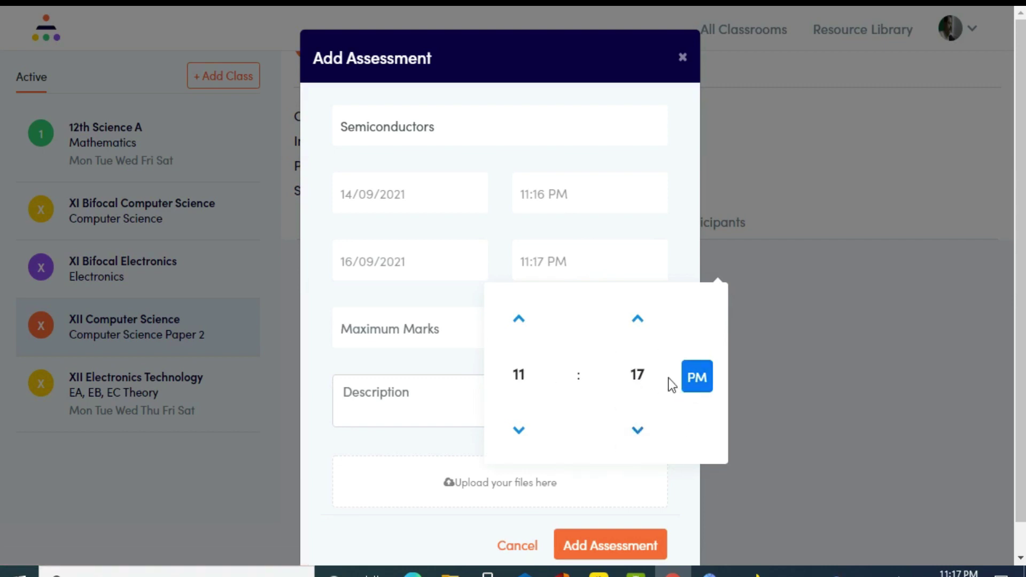
left_click(695, 380)
left_click(355, 449)
- Enter 20 as the Maximum Marks, leaving the description empty
left_click(412, 334)
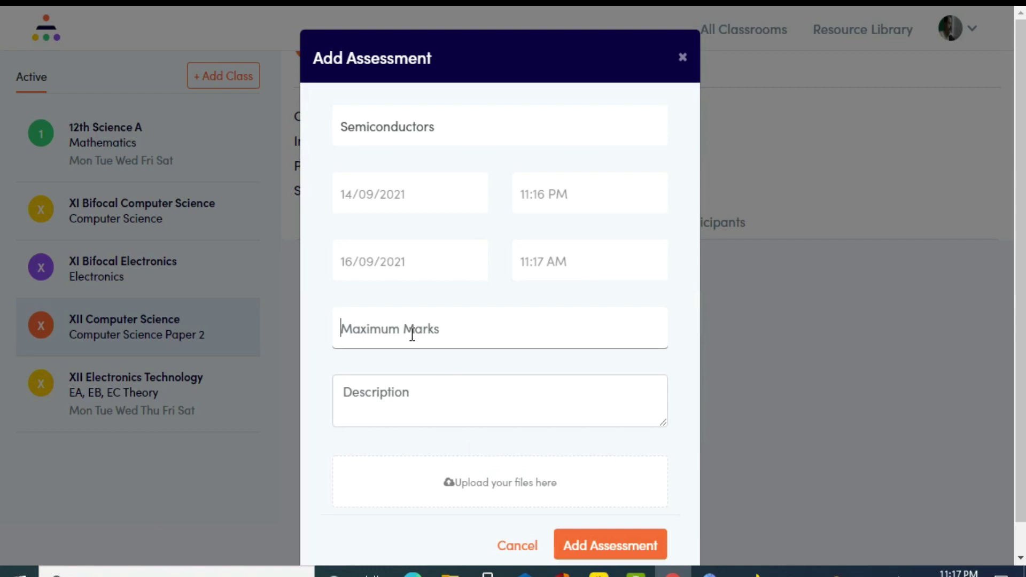
type("20")
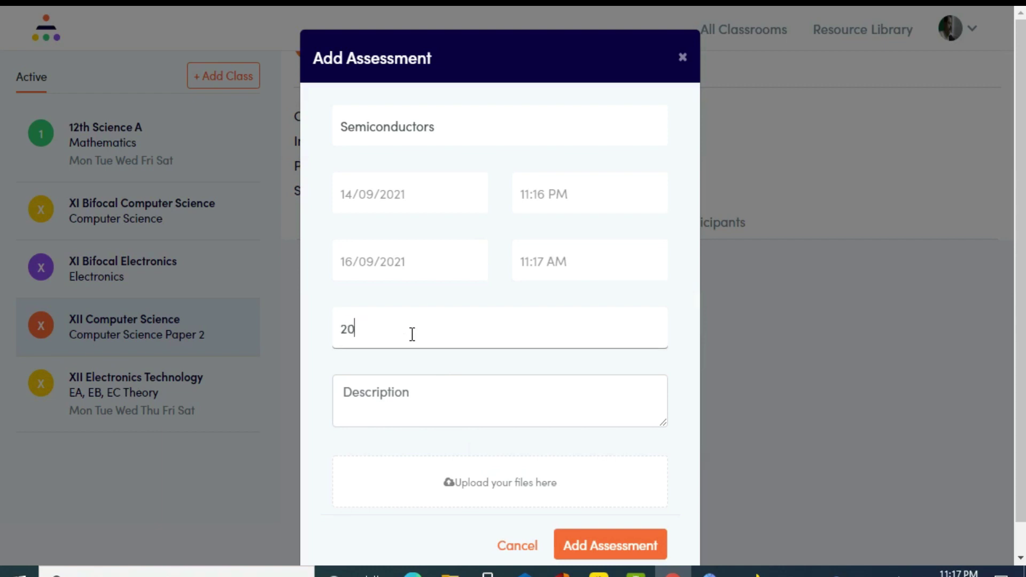
left_click(362, 471)
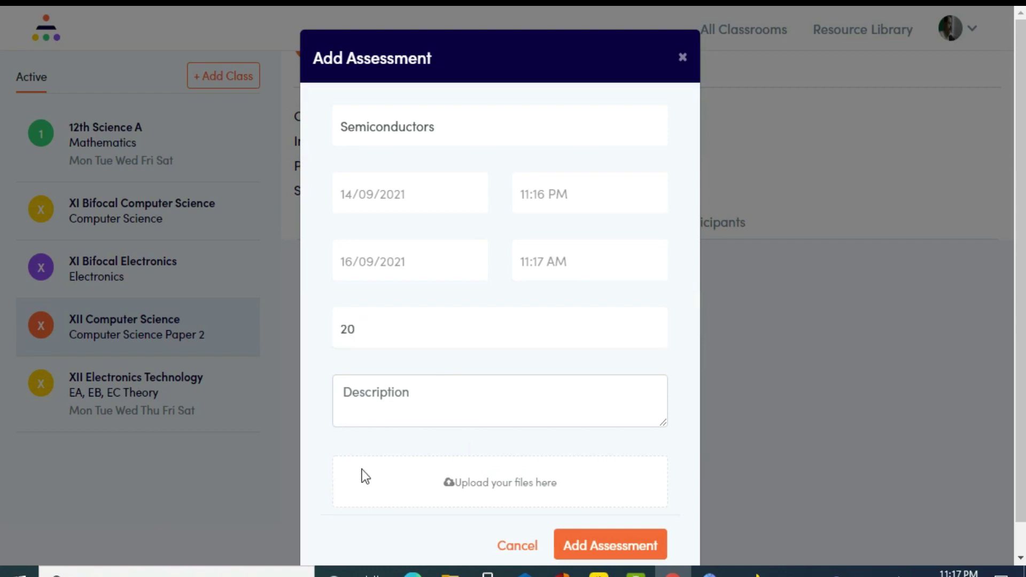
left_click(418, 401)
left_click(338, 454)
- Attach then remove Computer_Practicals-file.doc, and submit the Semiconductors assessment without attachment
scroll(339, 454, "down", 1)
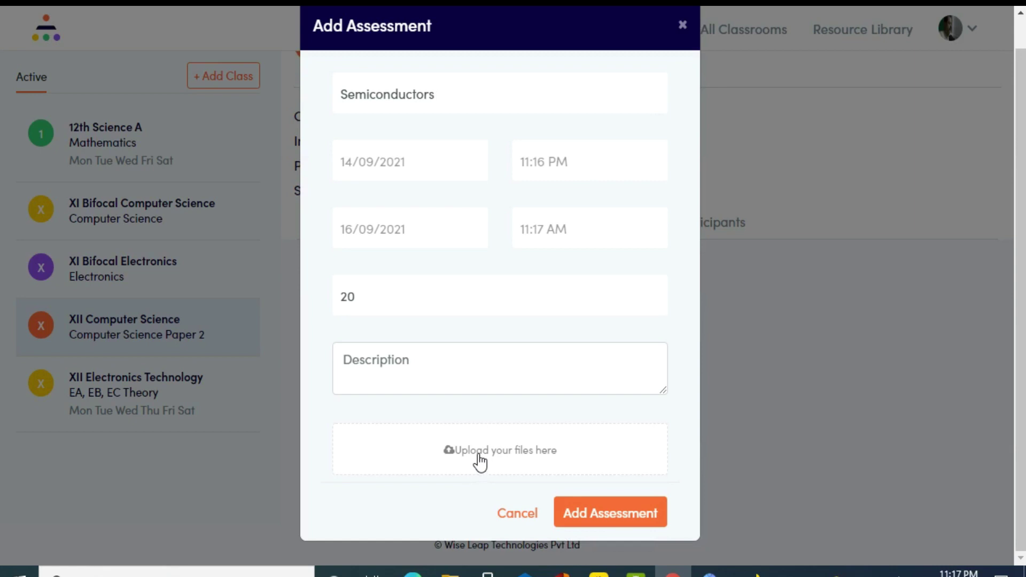
left_click(512, 459)
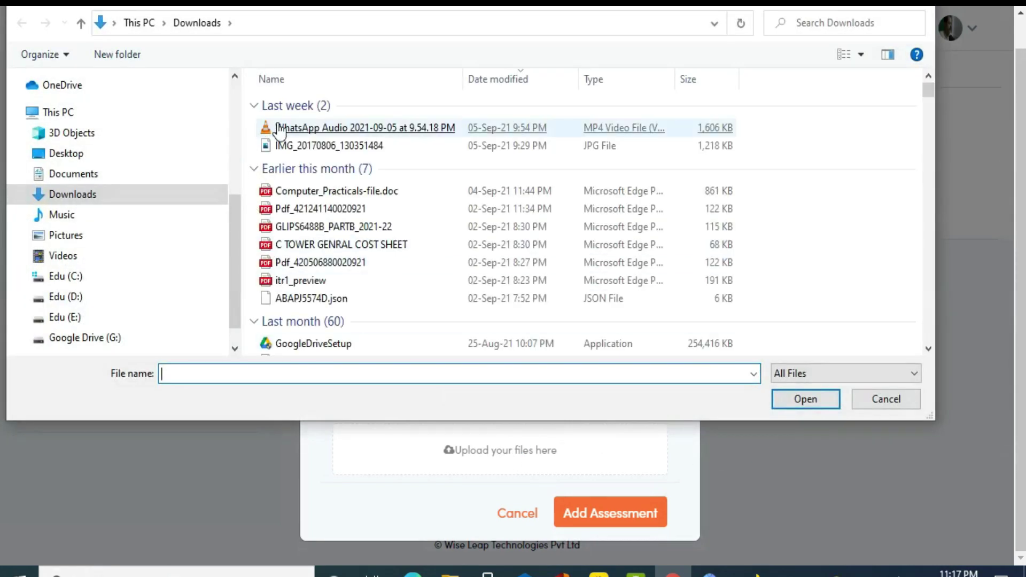
double_click(353, 196)
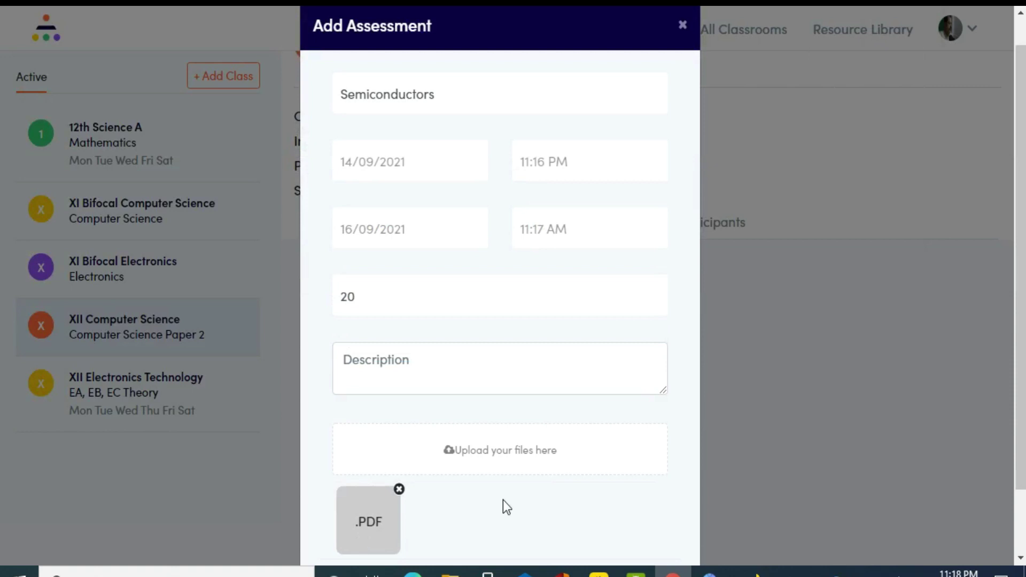
scroll(502, 500, "down", 2)
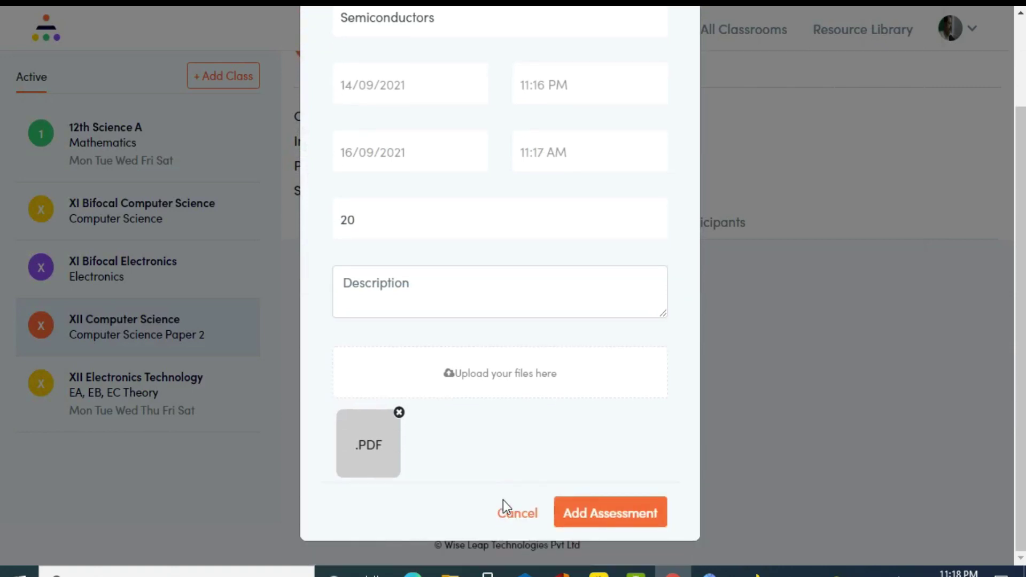
left_click(400, 412)
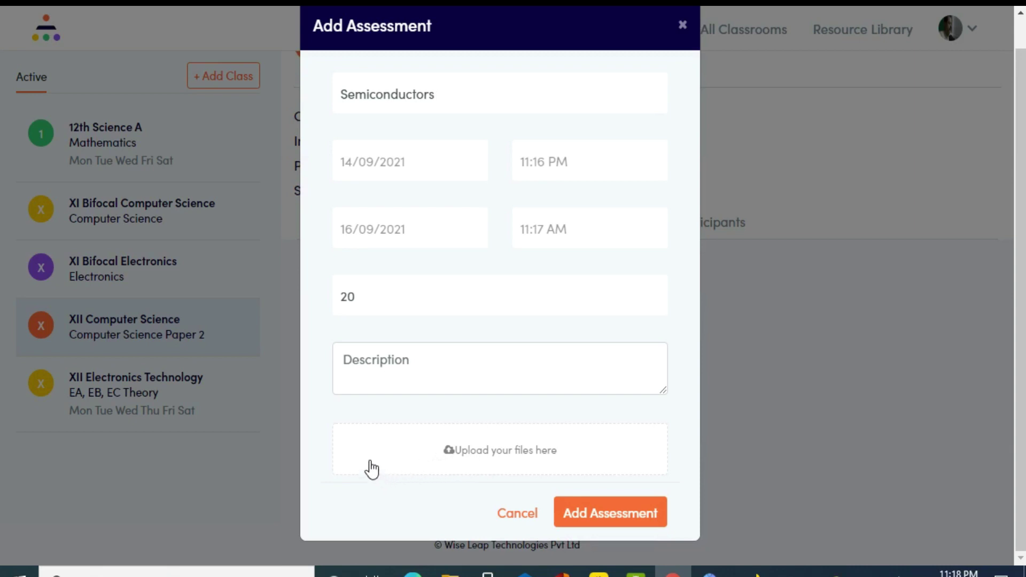
left_click(428, 367)
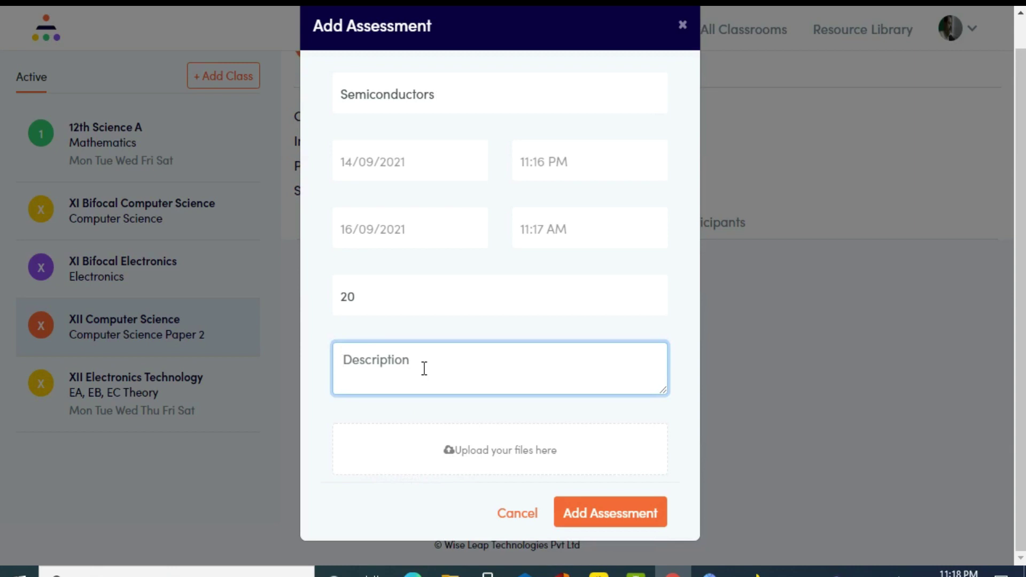
left_click(618, 516)
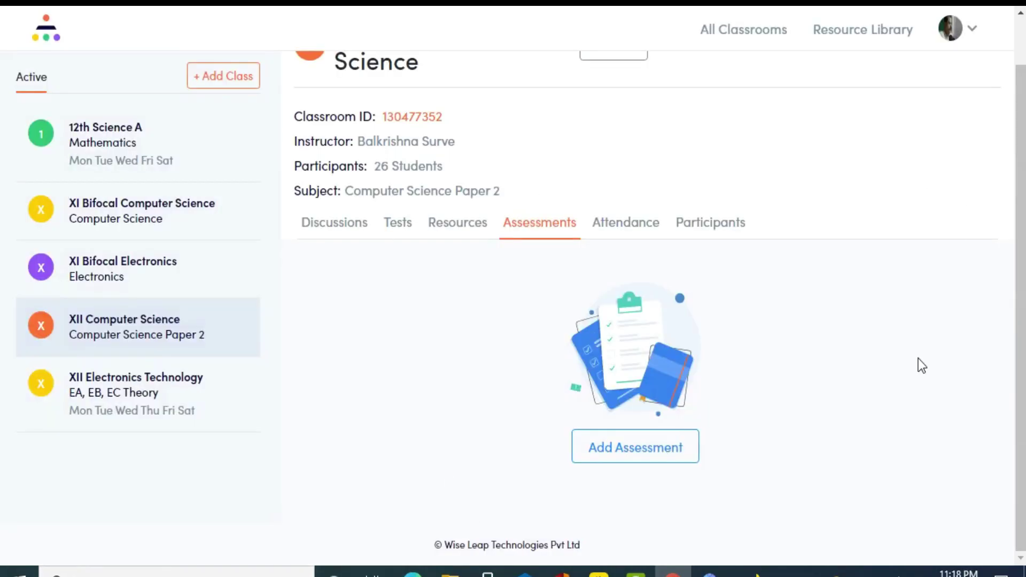
- Check Attendance, then open the first student's options menu on the Participants tab
left_click(624, 224)
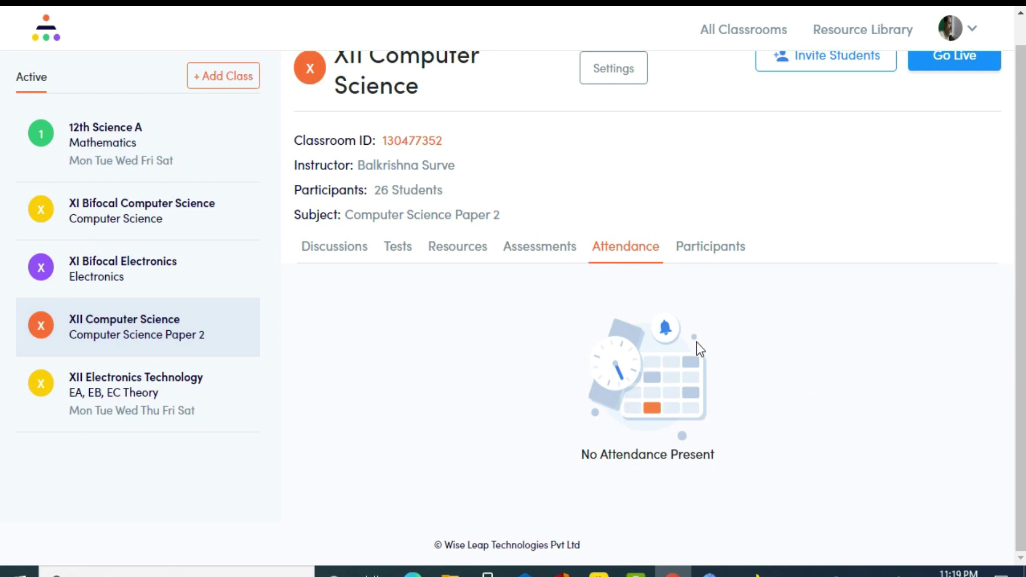
left_click(722, 251)
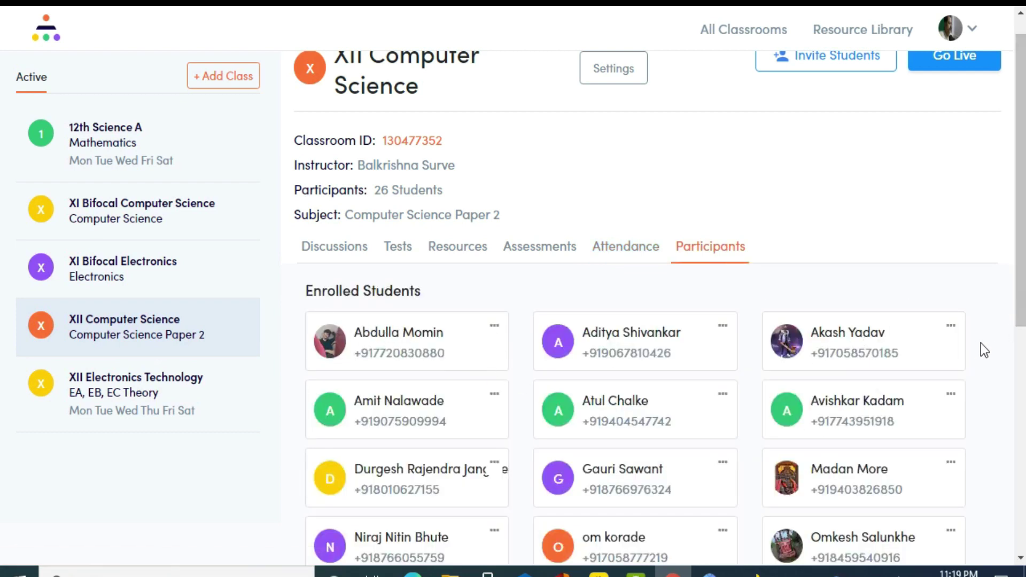
scroll(973, 345, "down", 6)
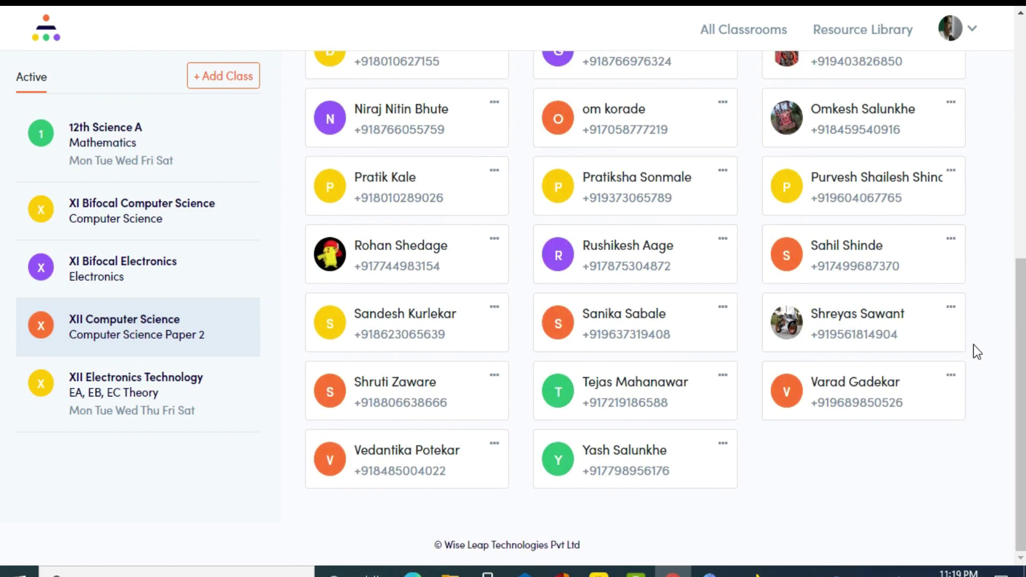
scroll(951, 351, "up", 1)
scroll(951, 350, "up", 8)
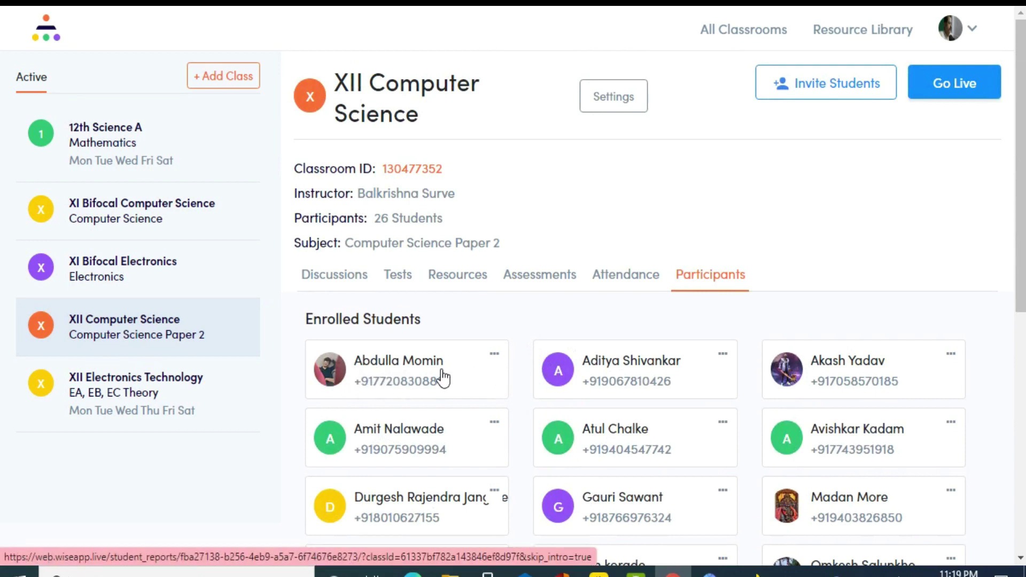
left_click(494, 355)
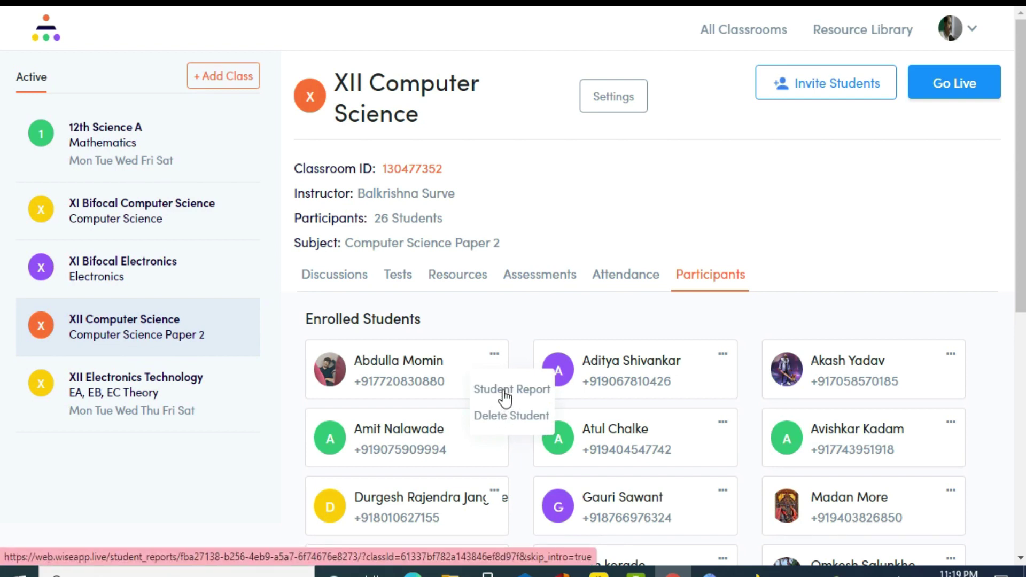
- Open the first student's Sep 2021 Student Report and view its share link
left_click(504, 395)
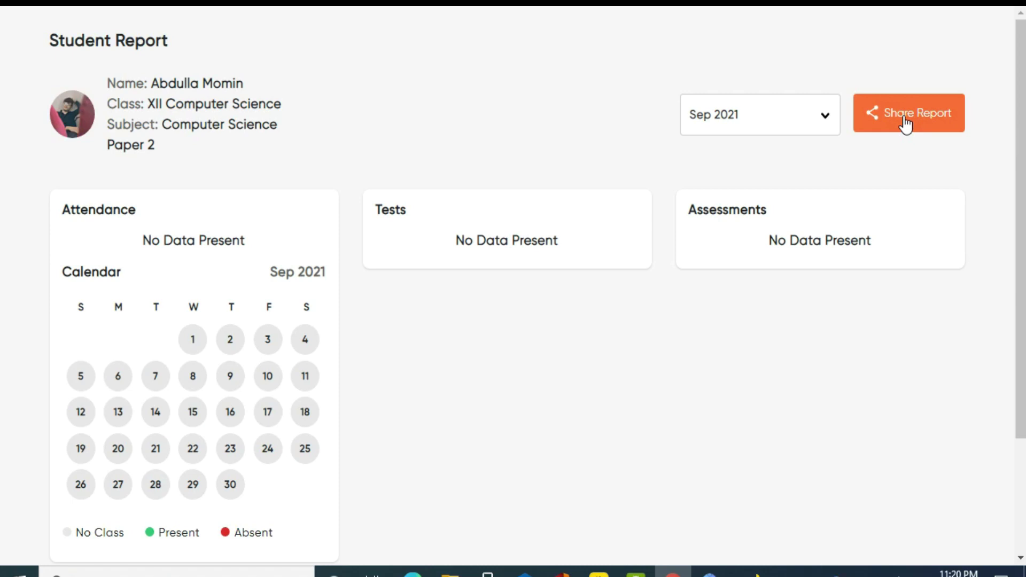
left_click(905, 124)
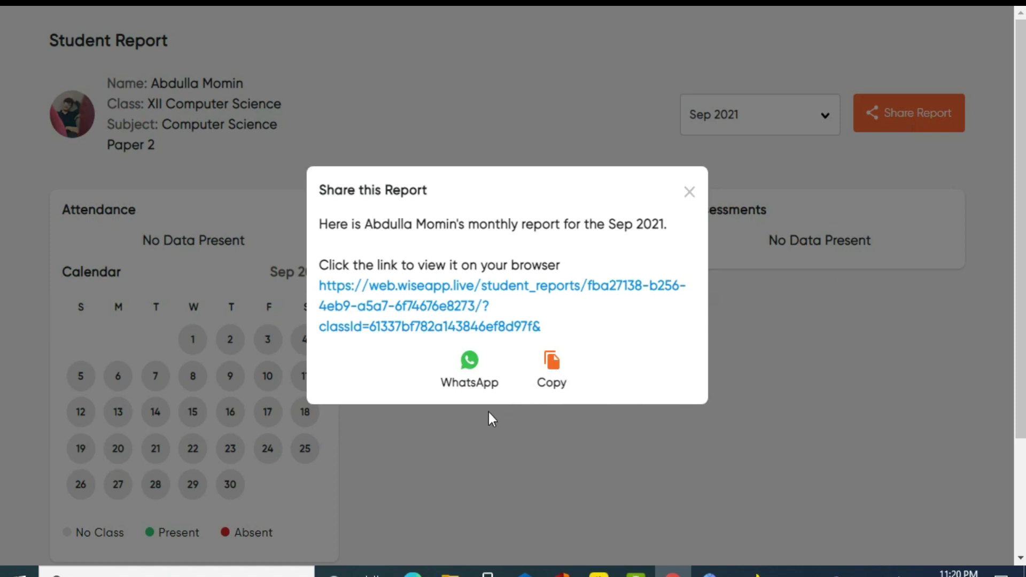
left_click(690, 192)
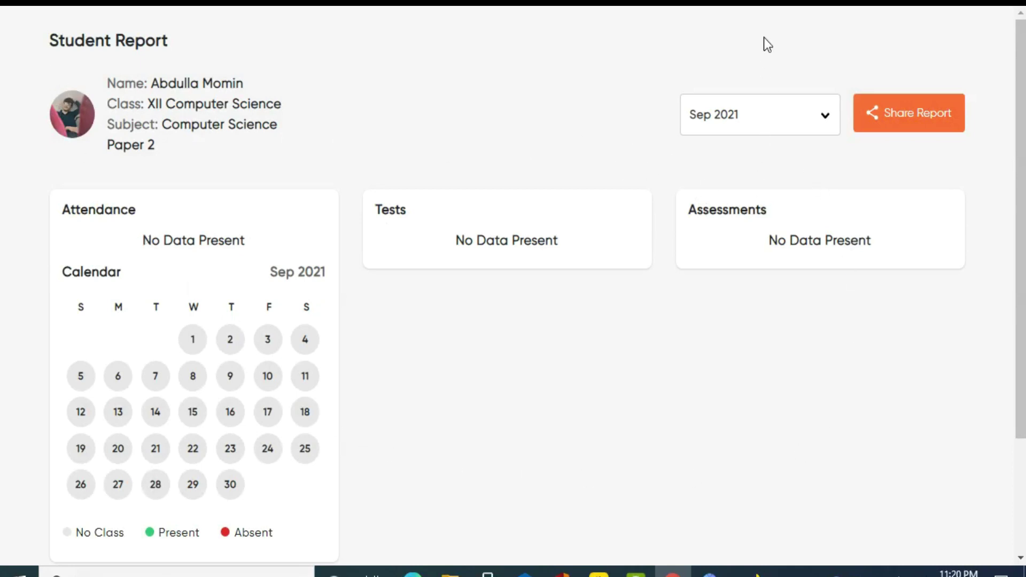
- In classroom Settings, allow students to add comments, then view the Co-Teachers section
key("alt+Left")
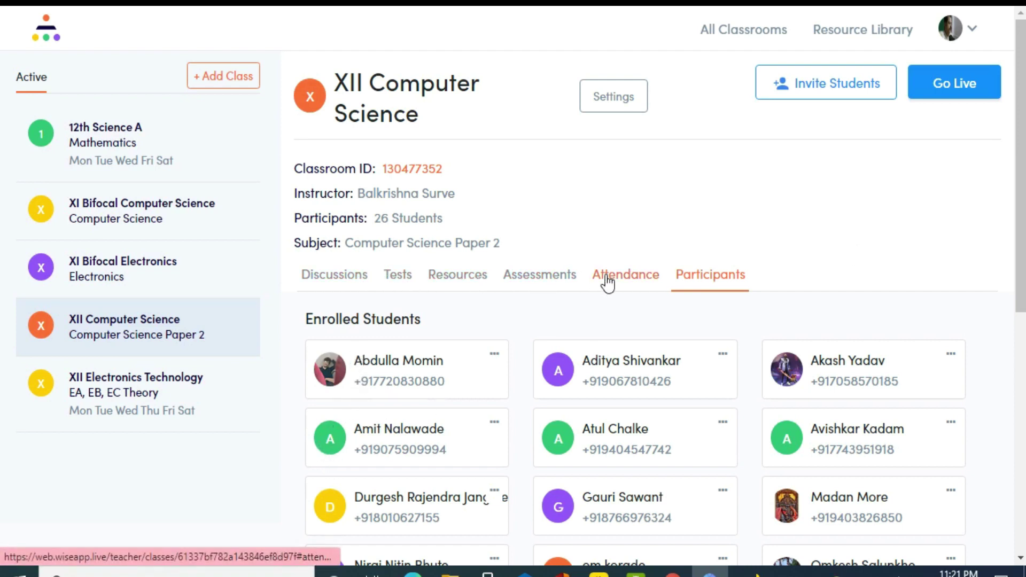
left_click(619, 105)
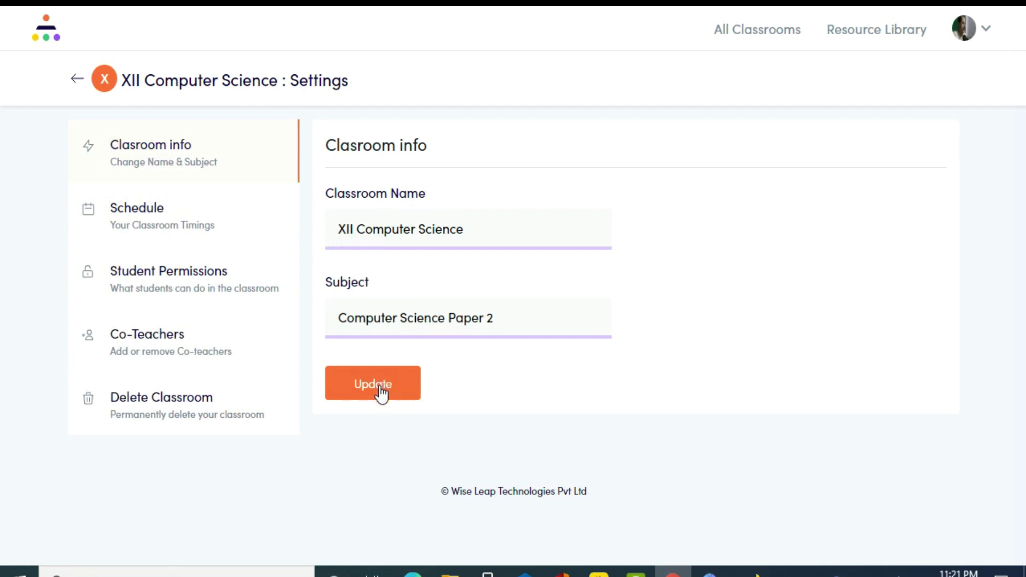
left_click(160, 221)
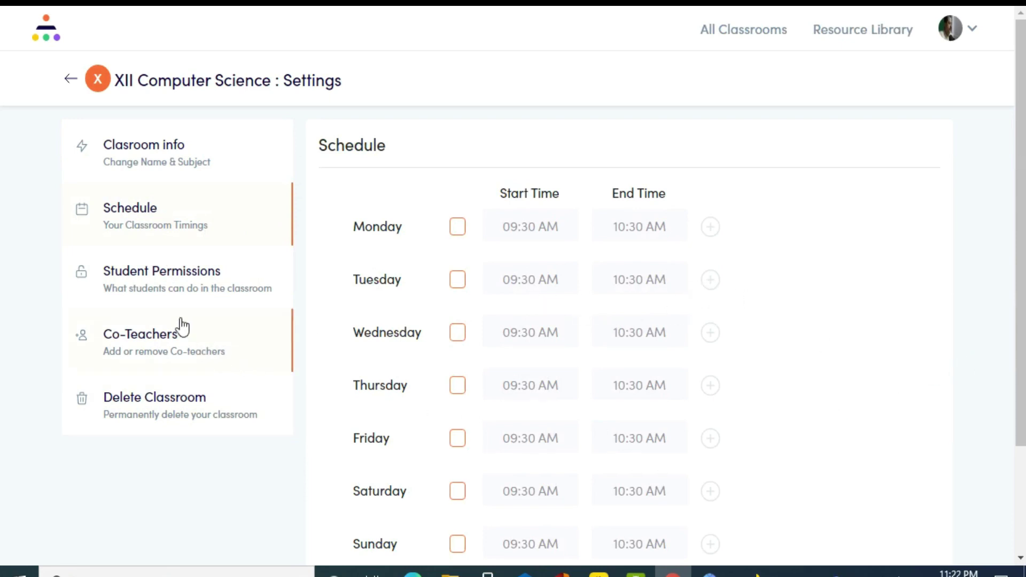
left_click(168, 280)
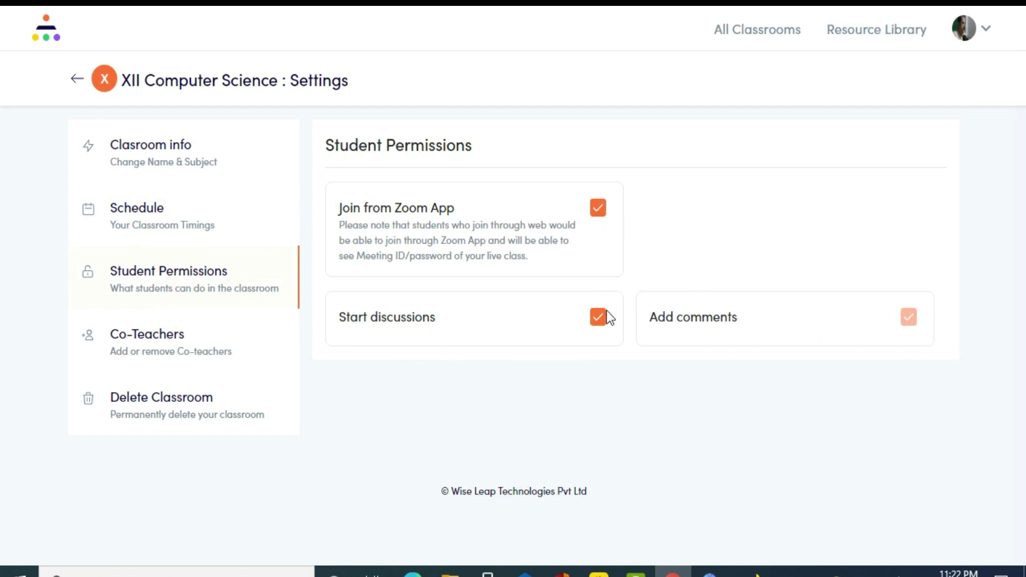
left_click(908, 320)
left_click(163, 342)
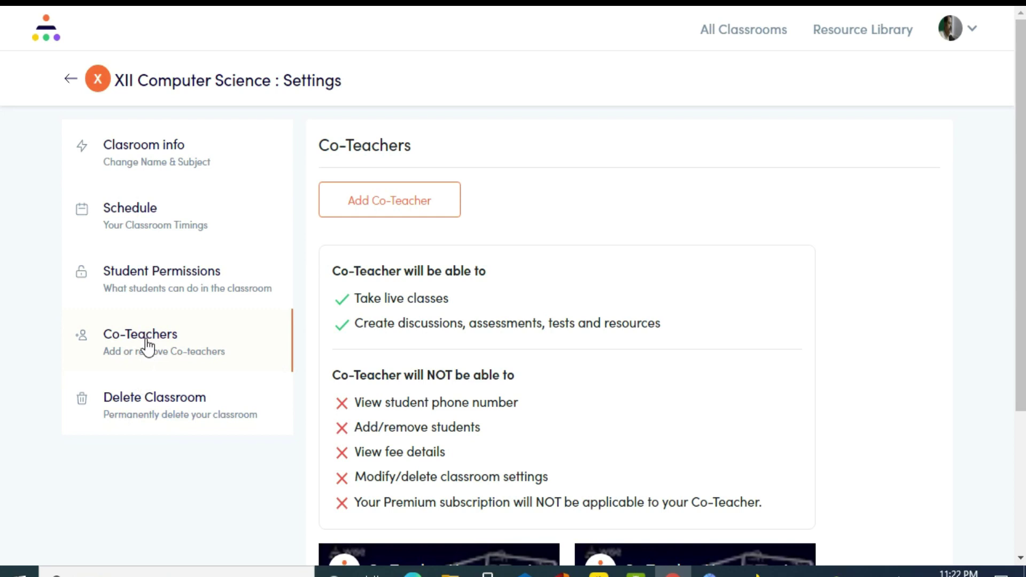
- Search for a co-teacher by phone number and copy the Wise sign-up invitation
left_click(396, 208)
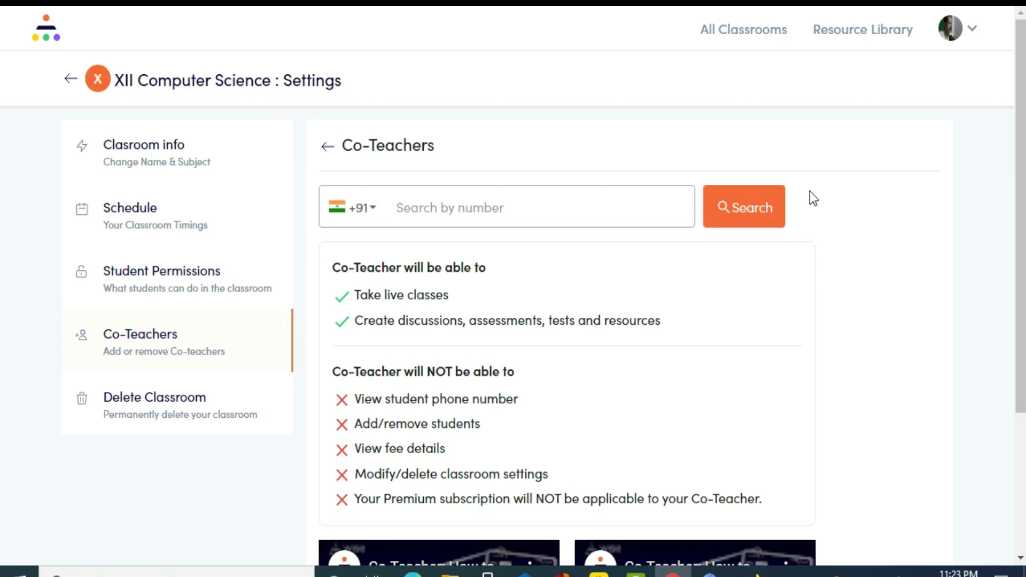
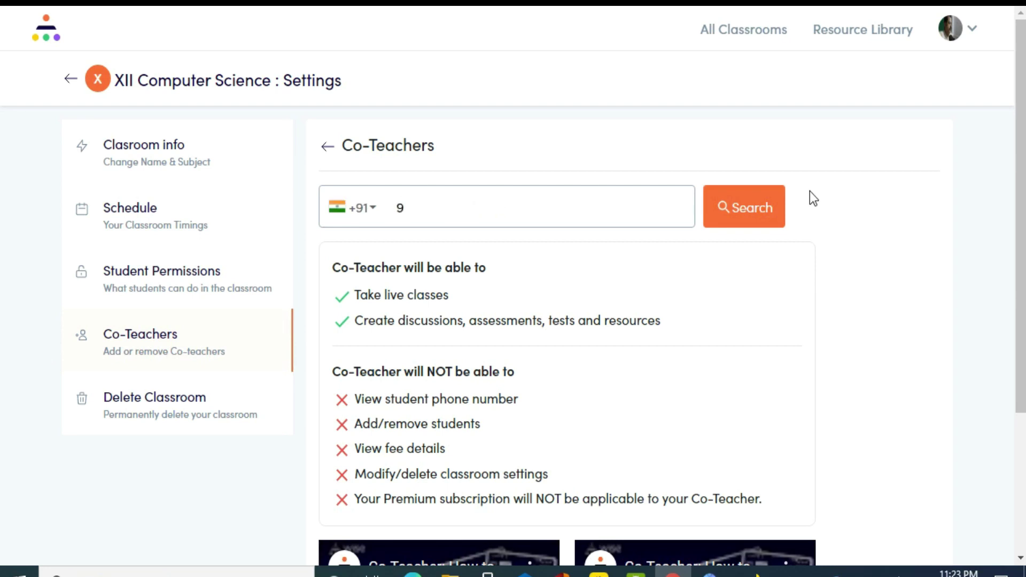
left_click(736, 218)
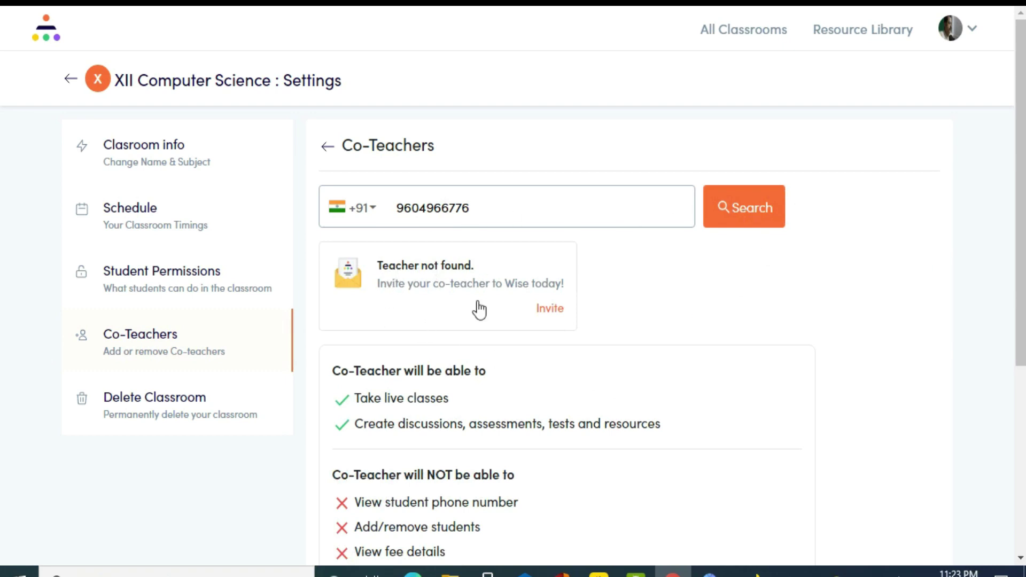
left_click(548, 314)
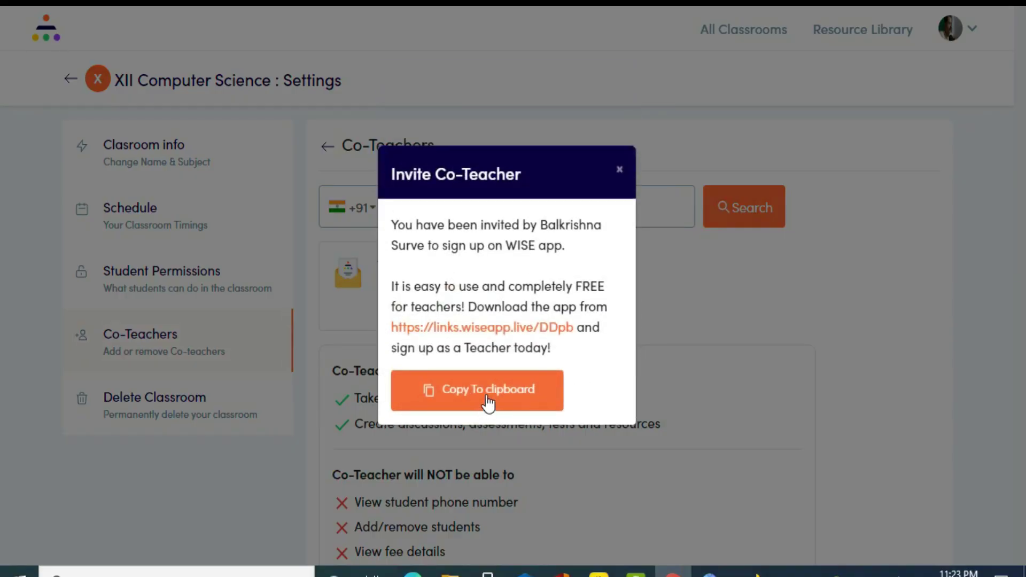
left_click(490, 395)
- Paste and send the copied co-teacher sign-up invitation in the My communication WhatsApp chat, then return to Wise
key("alt+Tab")
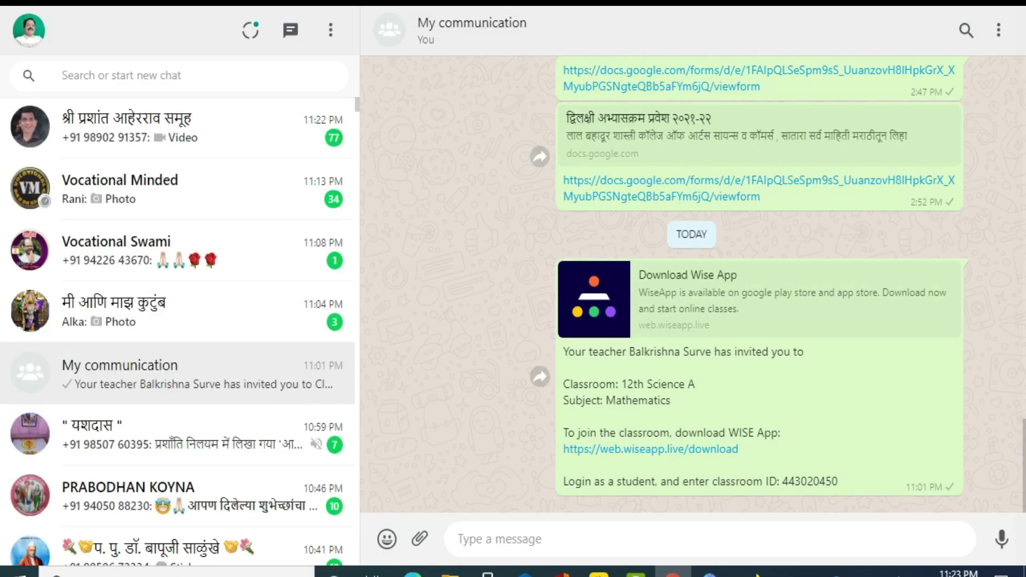
left_click(514, 541)
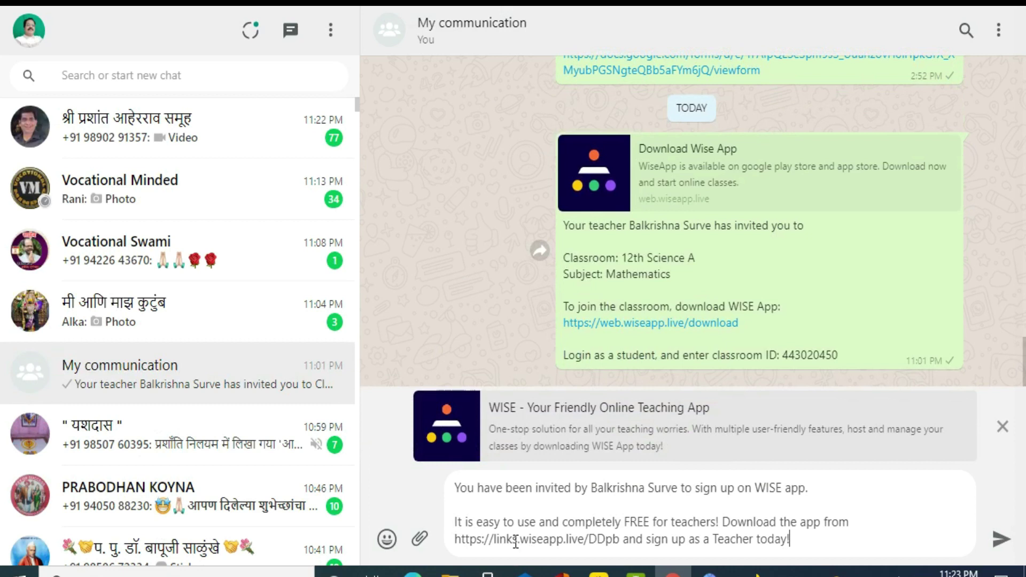
key("Return")
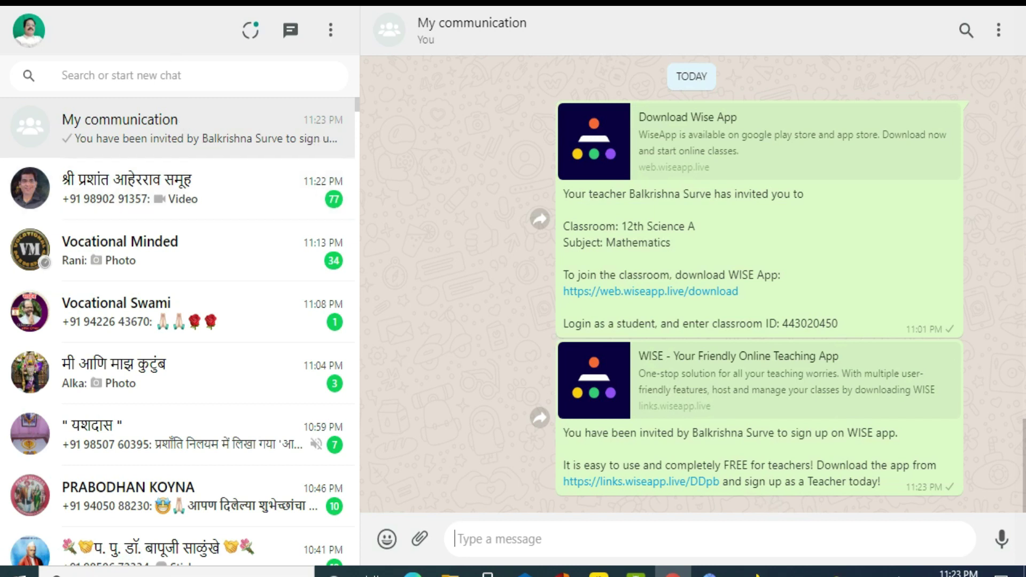
key("alt+Tab")
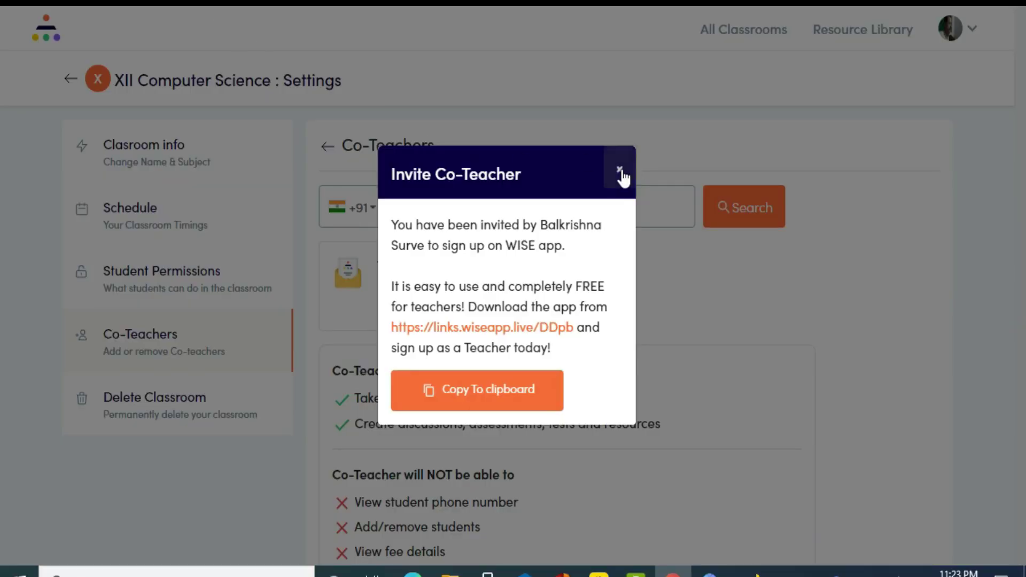
- Close the Invite Co-Teacher dialog and erase the searched phone number
left_click(619, 169)
left_click(498, 219)
key("BackSpace")
key("BackSpace")
key("BackSpace")
key("BackSpace")
key("BackSpace")
key("BackSpace")
key("BackSpace")
key("BackSpace")
key("BackSpace")
key("BackSpace")
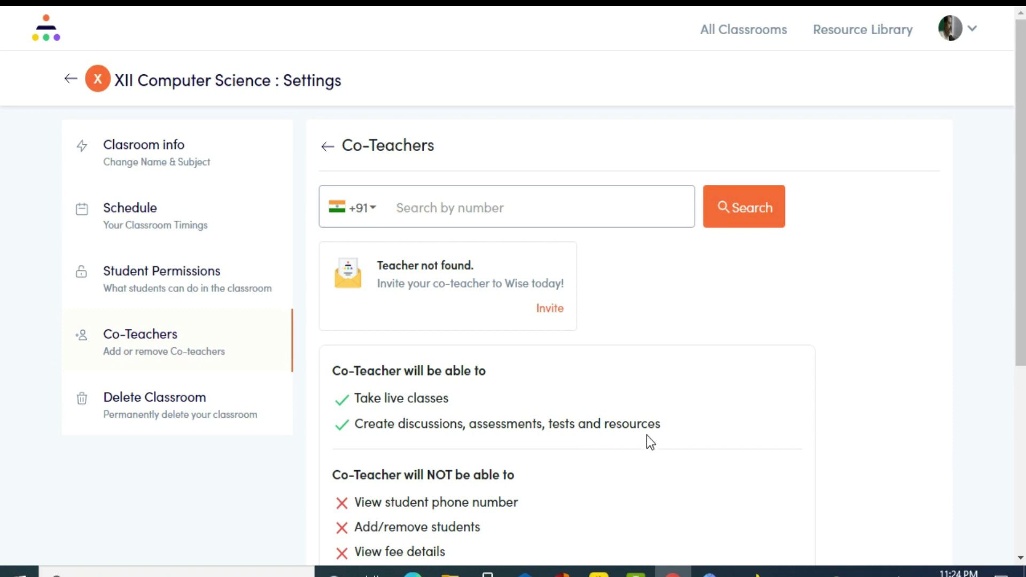
- Scroll the classroom settings and refocus the empty co-teacher phone number search
scroll(647, 434, "down", 5)
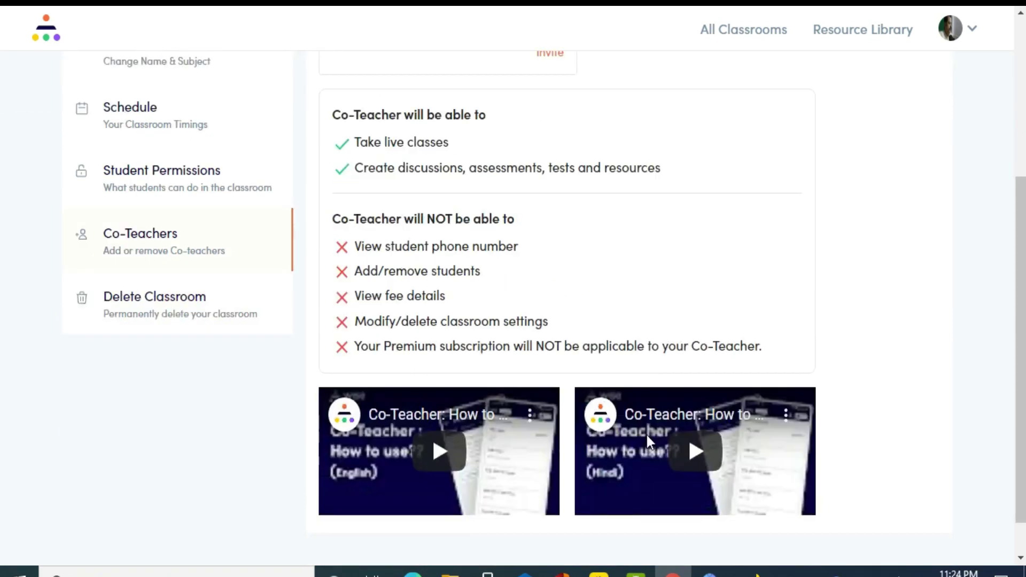
scroll(647, 435, "up", 3)
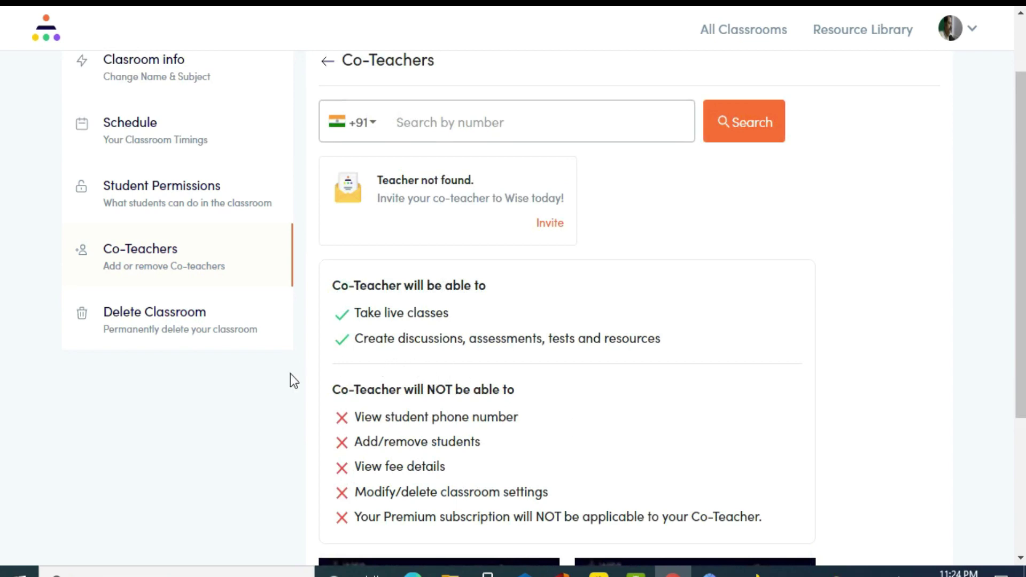
scroll(246, 367, "up", 2)
left_click(200, 346)
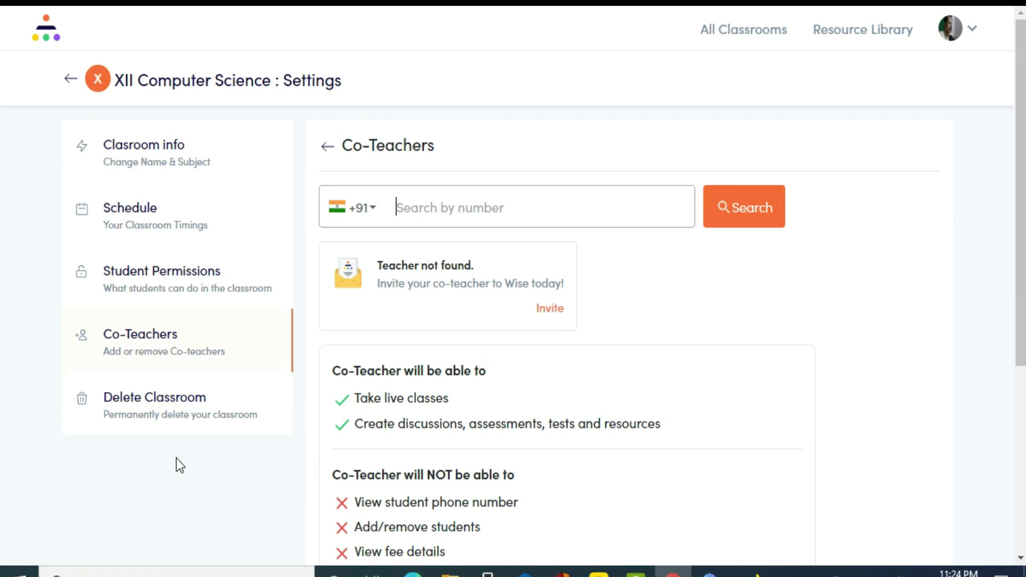
scroll(177, 459, "down", 3)
scroll(820, 417, "up", 3)
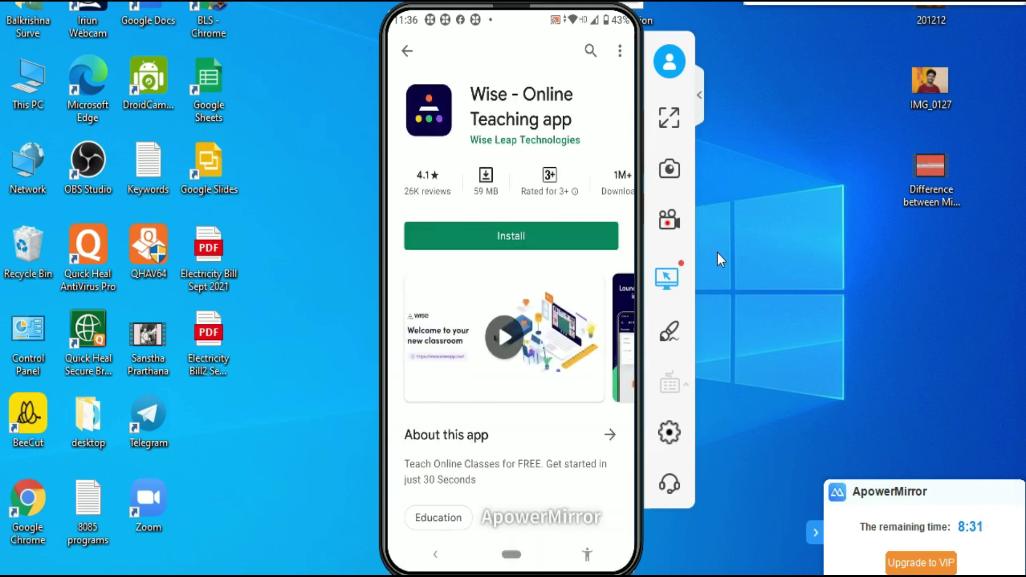
- Show the mirrored phone full screen and install Wise - Online Teaching from its Play Store page
left_click(669, 121)
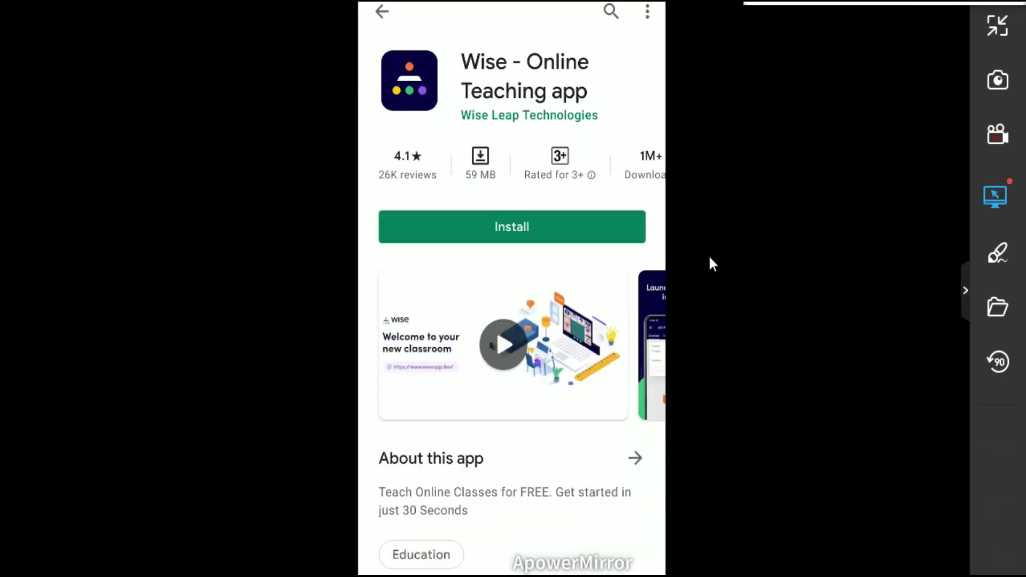
left_click(508, 229)
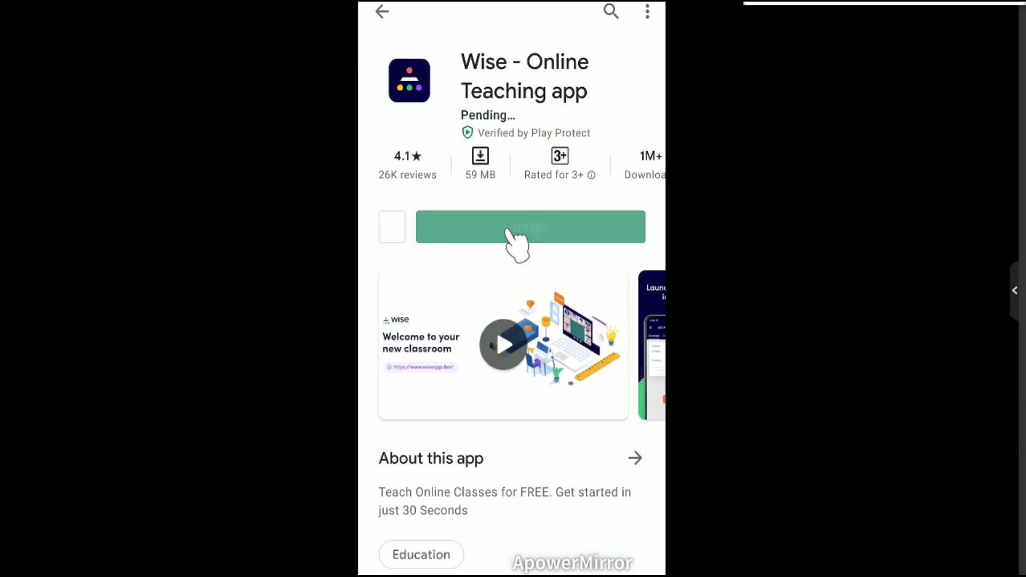